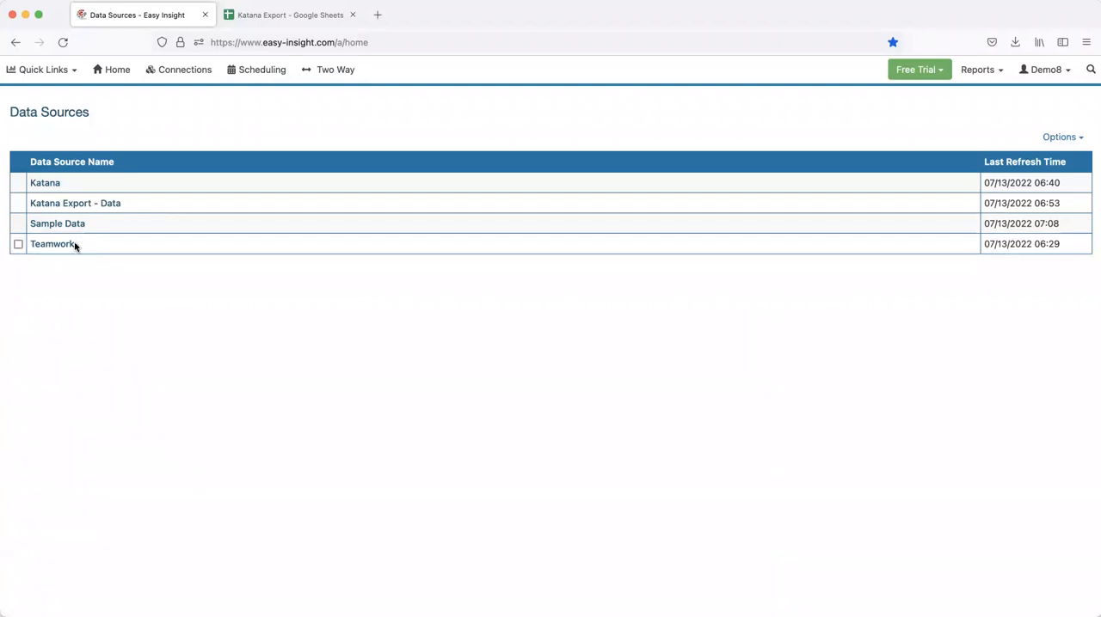
Start a new report from the Teamwork data source
left_click(69, 248)
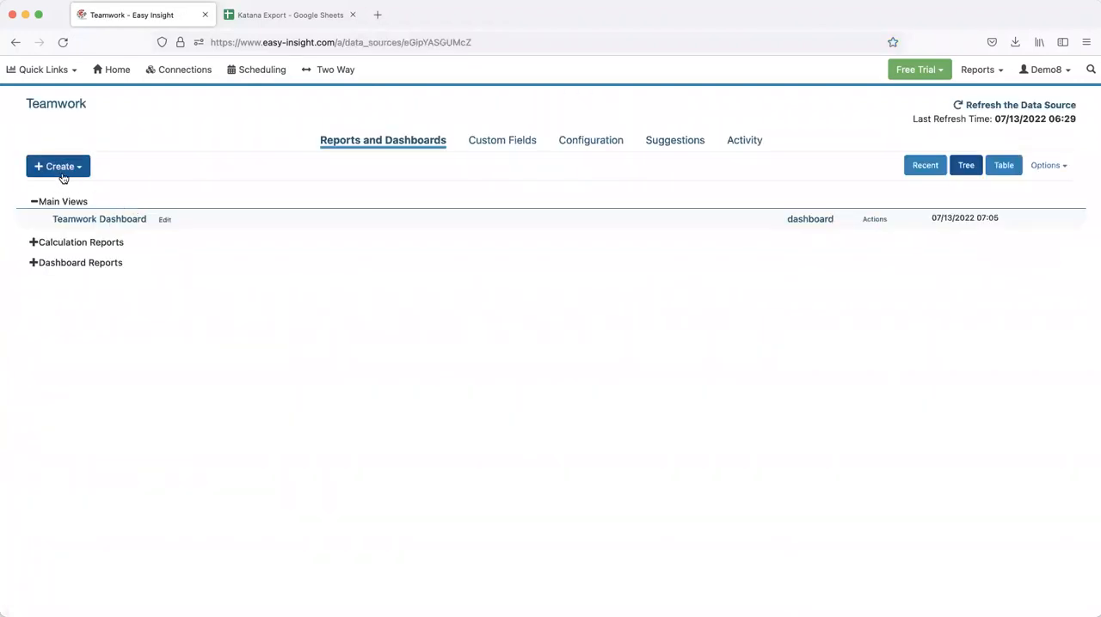
left_click(59, 166)
left_click(68, 191)
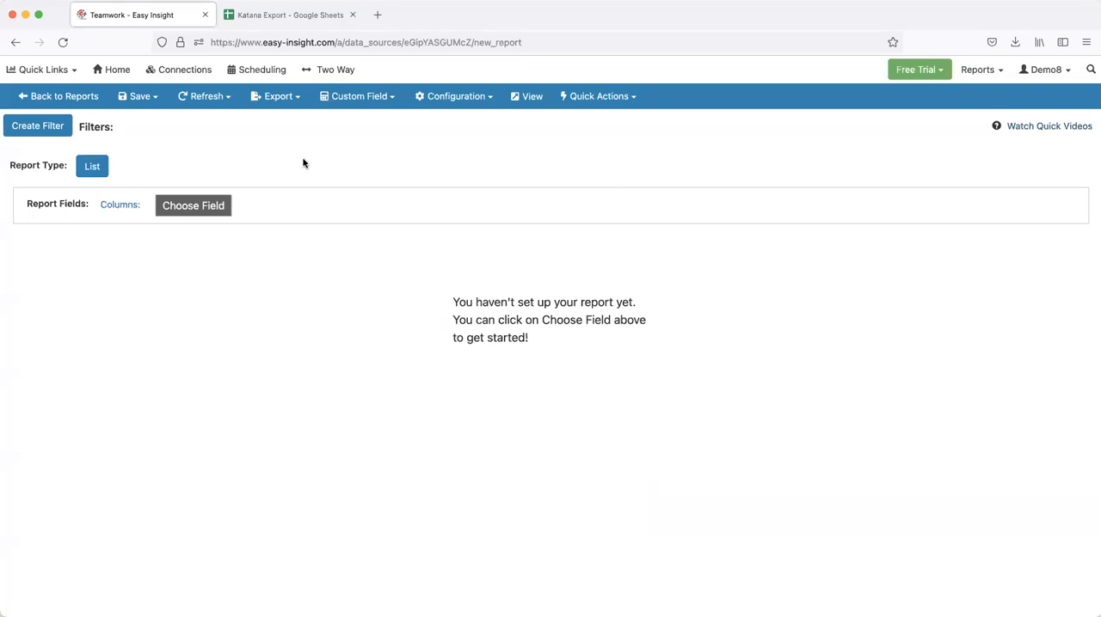
Browse the Projects, Tasks and Time field groups available for the report's columns without adding a field
left_click(193, 205)
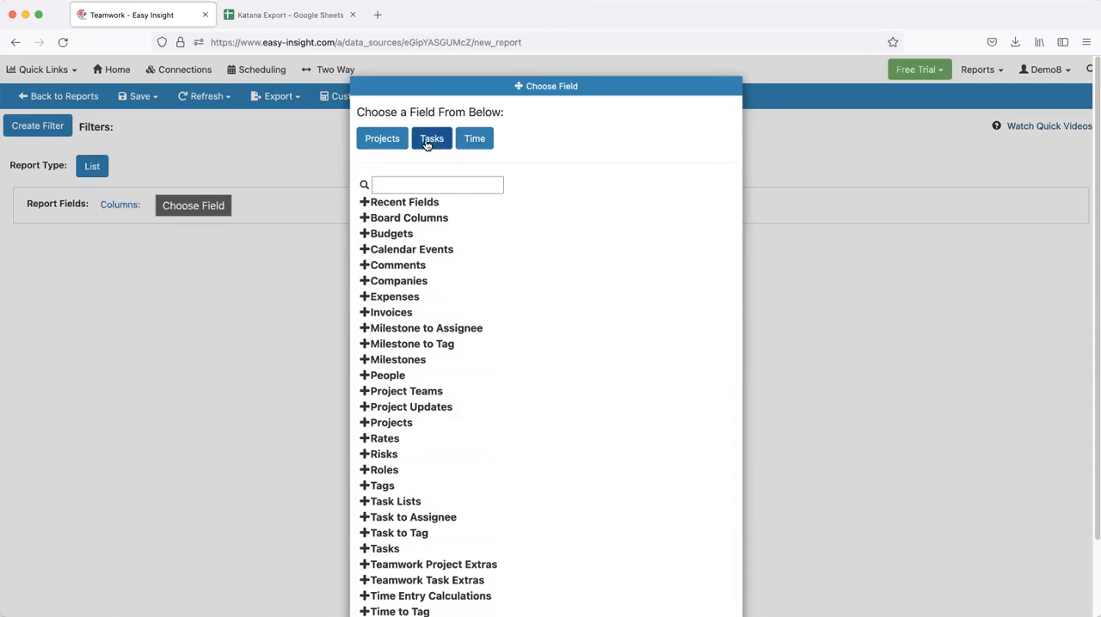
left_click(380, 141)
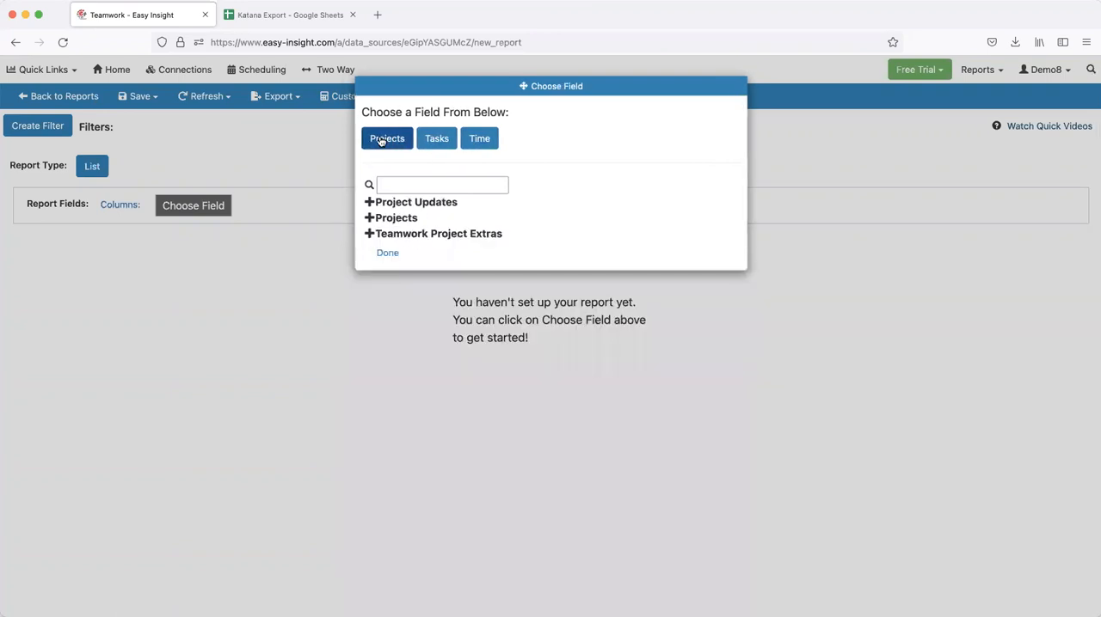
left_click(434, 143)
left_click(478, 142)
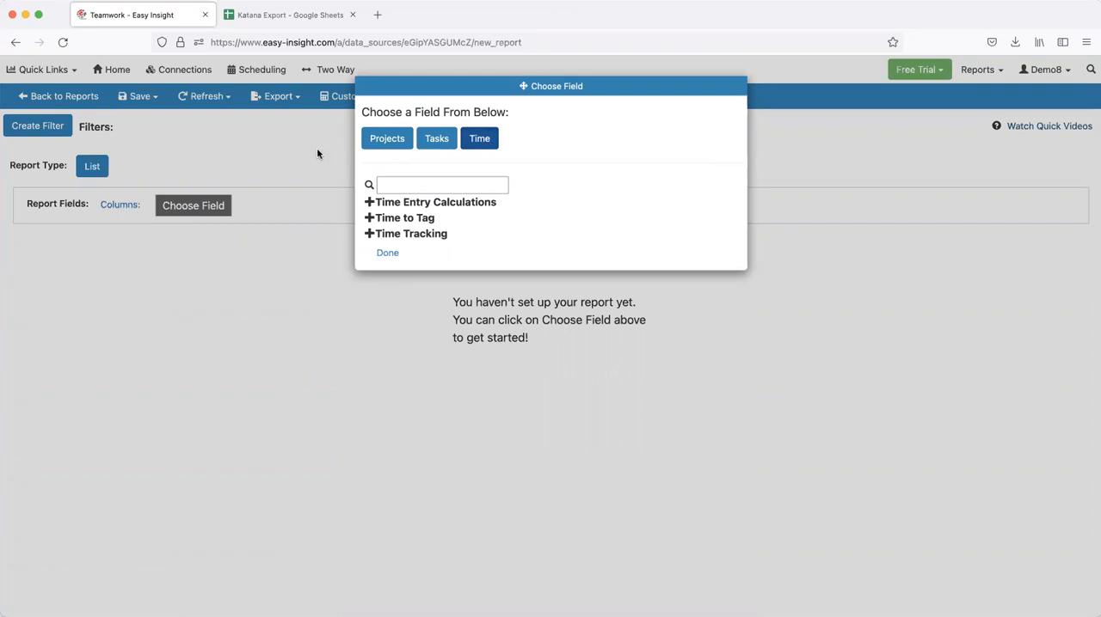
left_click(253, 157)
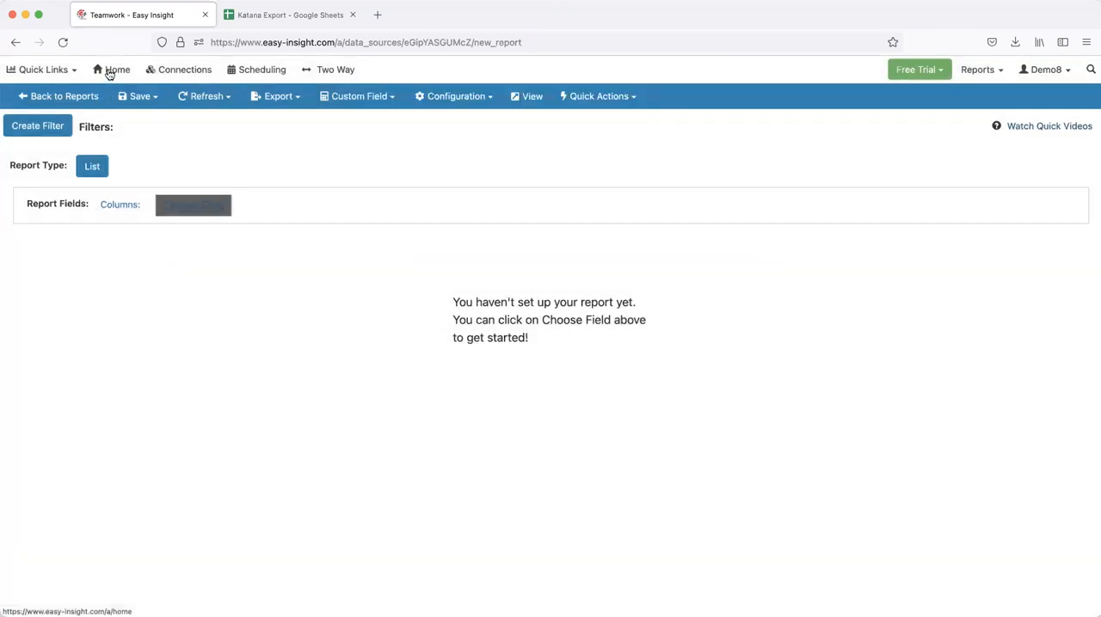
Return to the data sources and start a new report from the Katana data source
left_click(109, 74)
left_click(42, 181)
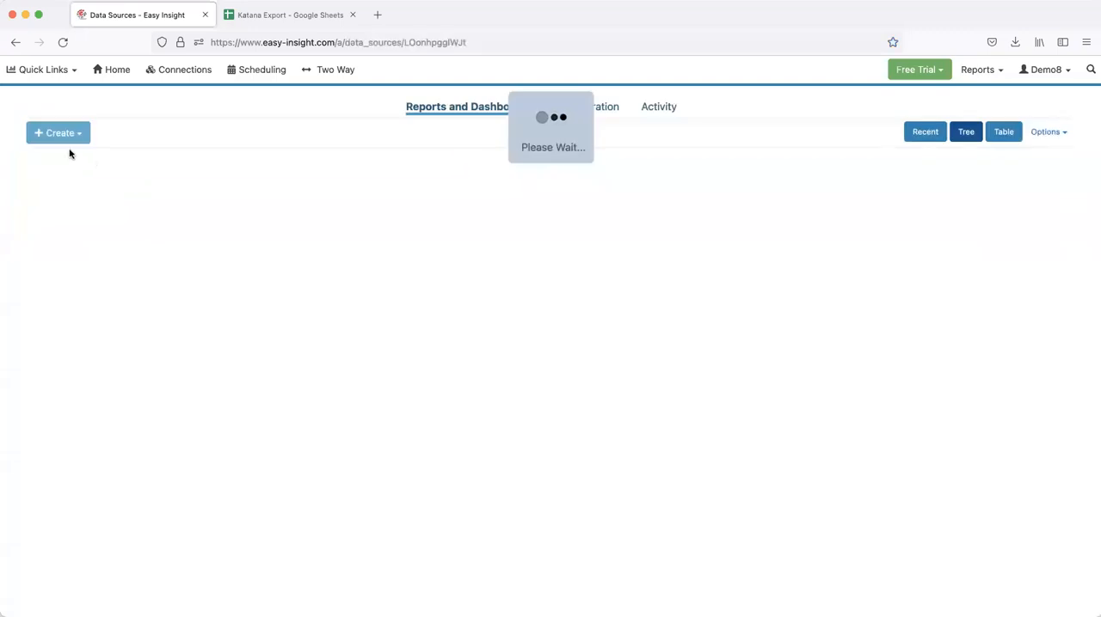
left_click(62, 168)
left_click(49, 189)
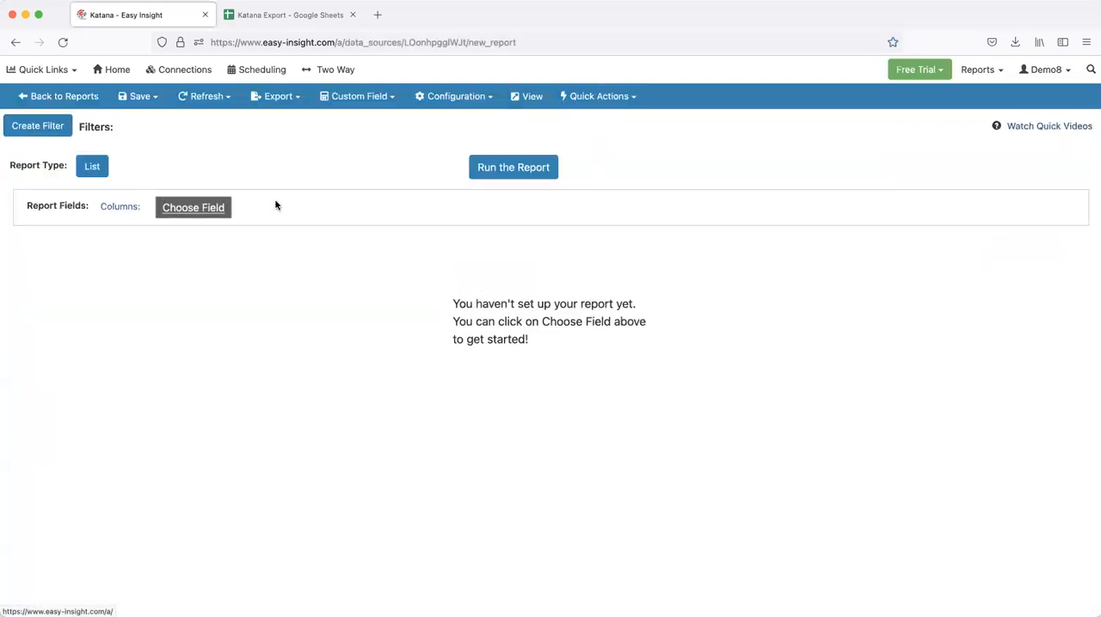
Examine the field groups available for the Katana report's columns, then leave without choosing a field
left_click(180, 207)
left_click(396, 145)
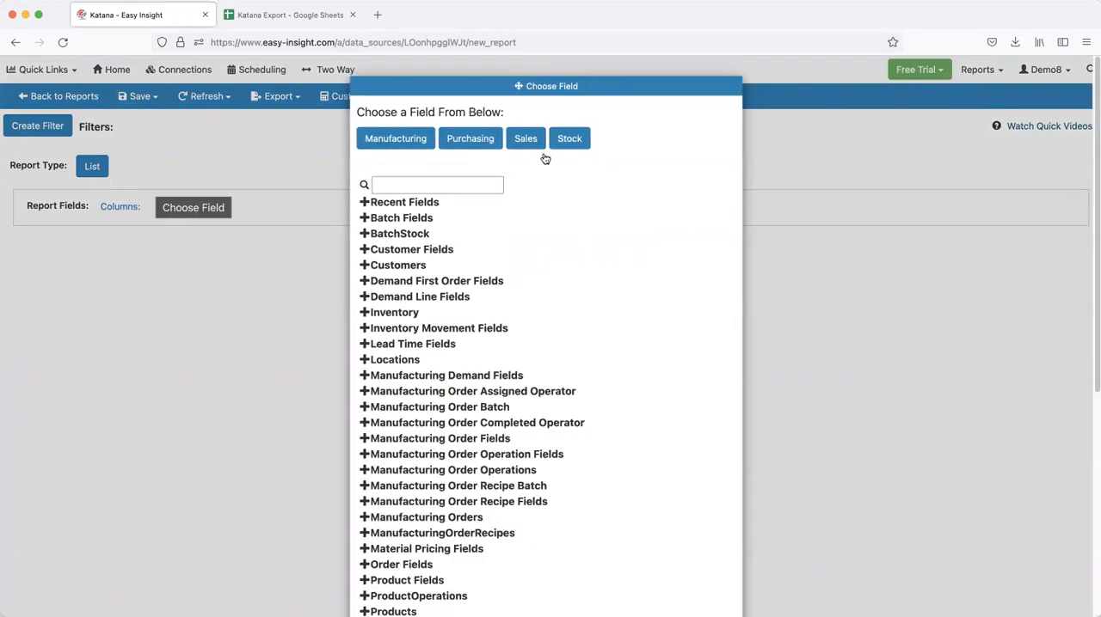
mouse_move(557, 148)
left_click(258, 148)
In the Searchable Task List report, copy the example checkbox glyph script for Task Completed into the conditional formatting script
left_click(69, 72)
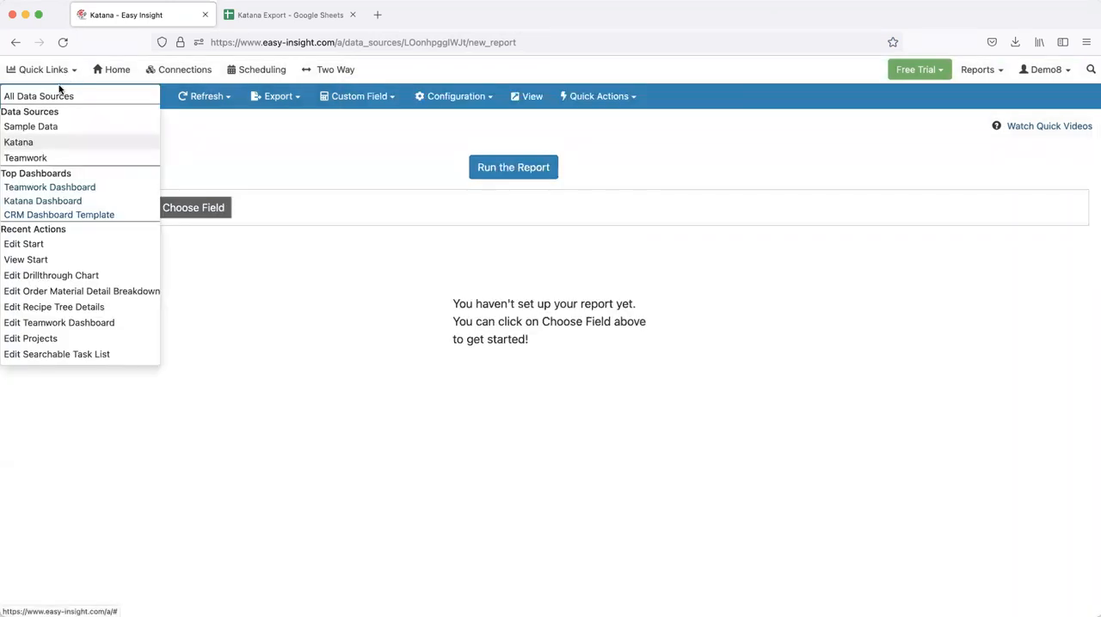
left_click(81, 356)
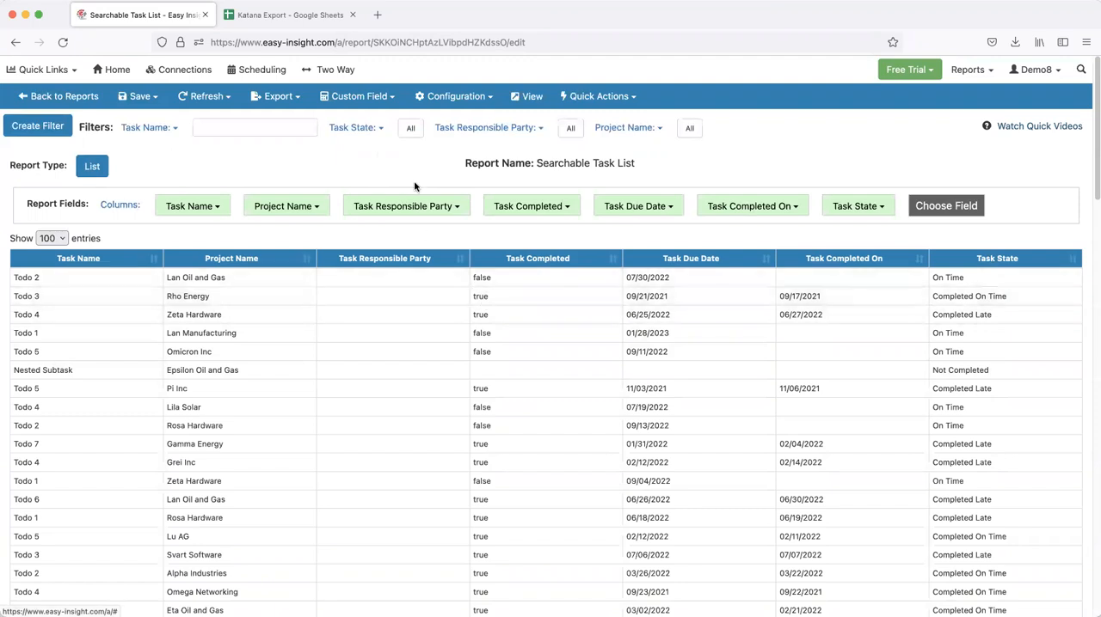
left_click(441, 100)
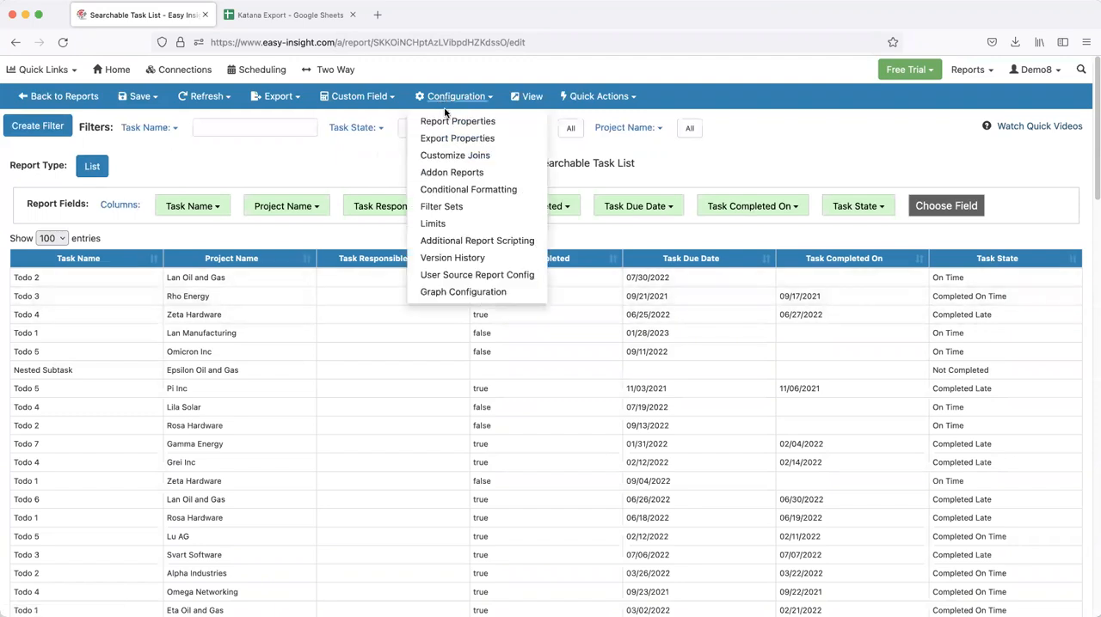
left_click(465, 188)
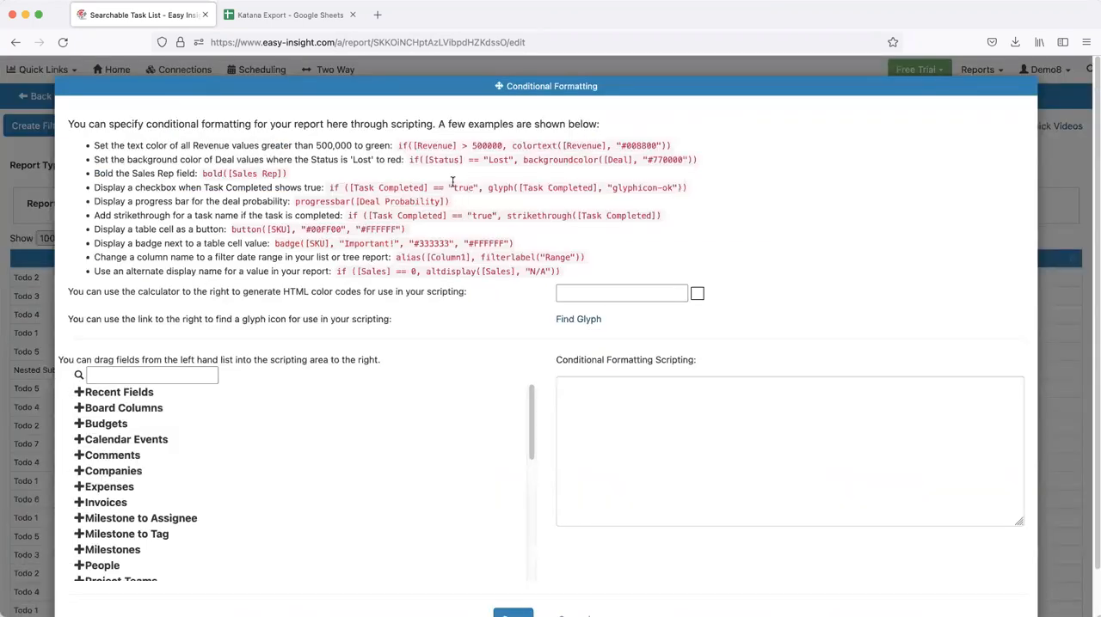
left_click_drag(330, 189, 688, 191)
key("ctrl+c")
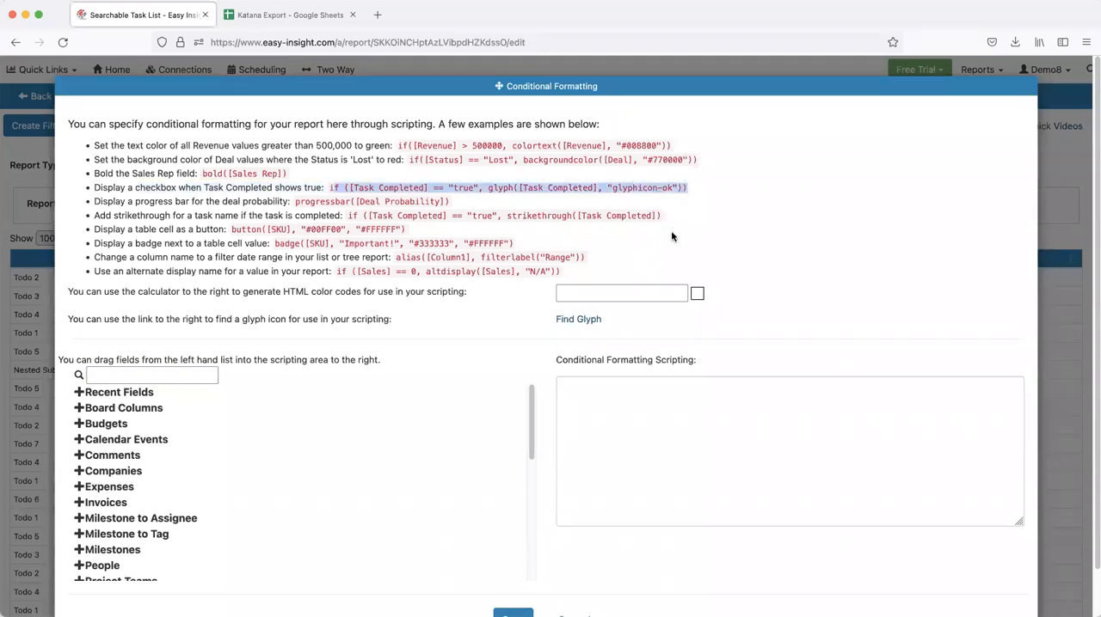
left_click(611, 403)
key("ctrl+v")
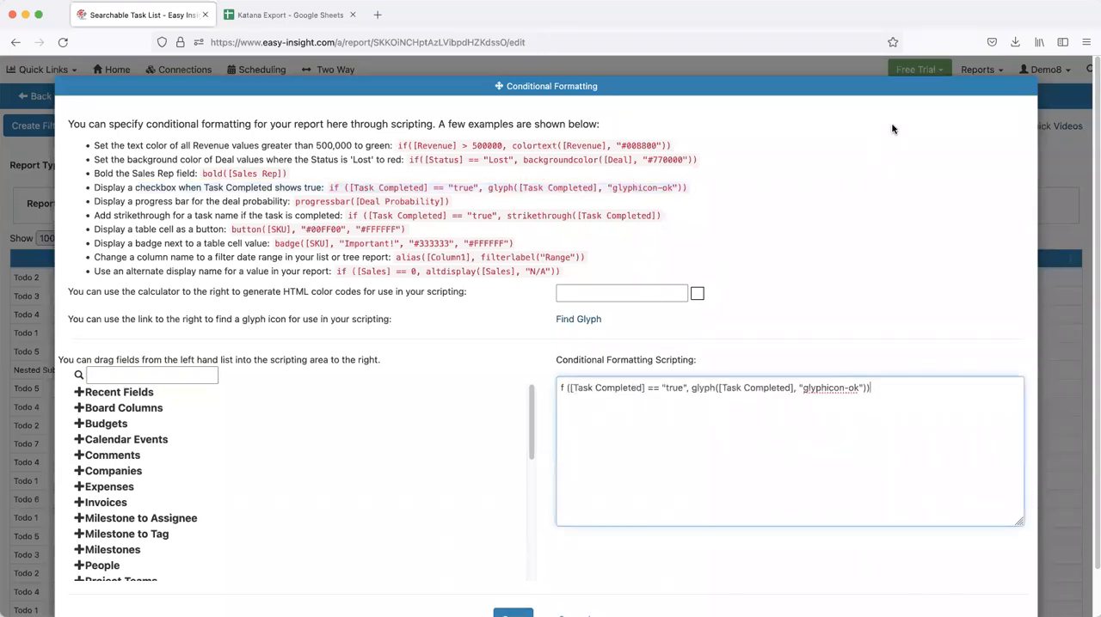
left_click(725, 234)
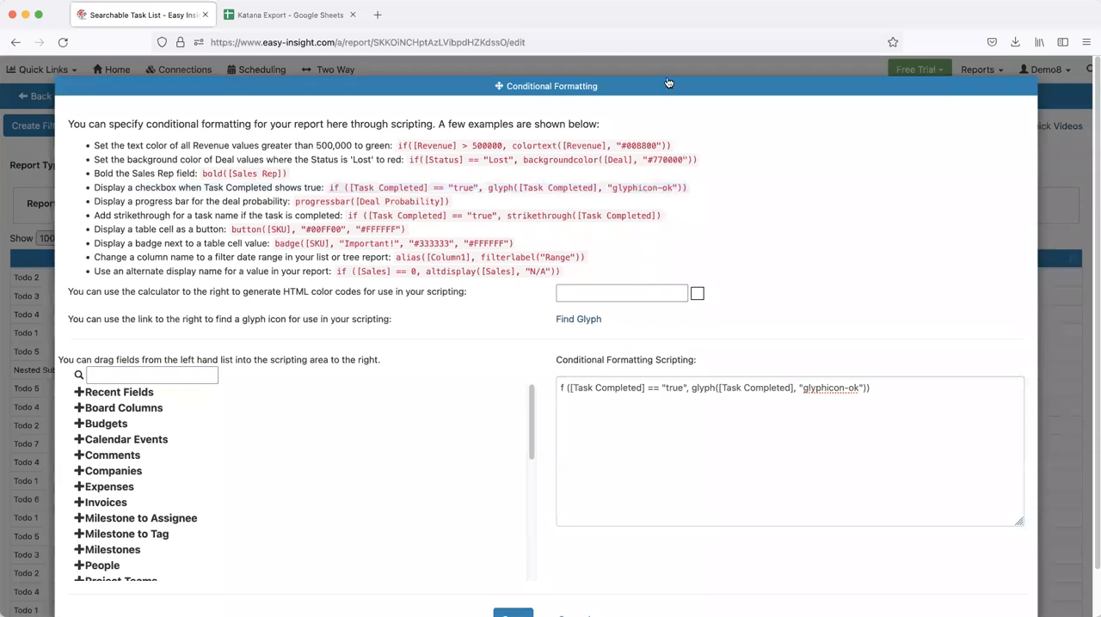
Look through the available glyph icons without picking one, and save the conditional formatting script
left_click_drag(668, 82, 658, 66)
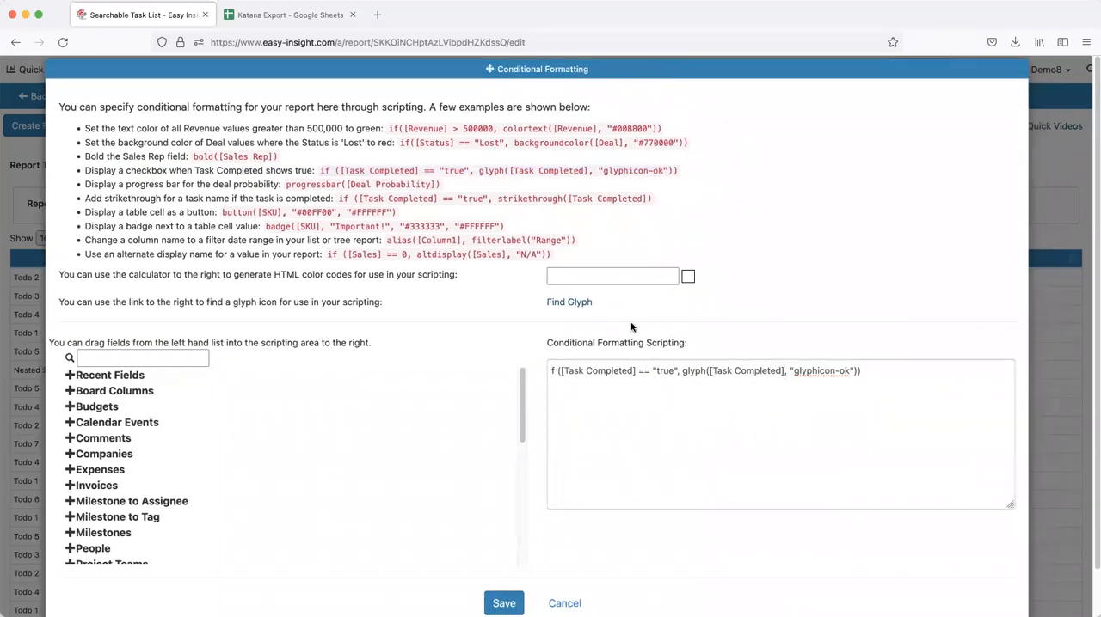
left_click(560, 304)
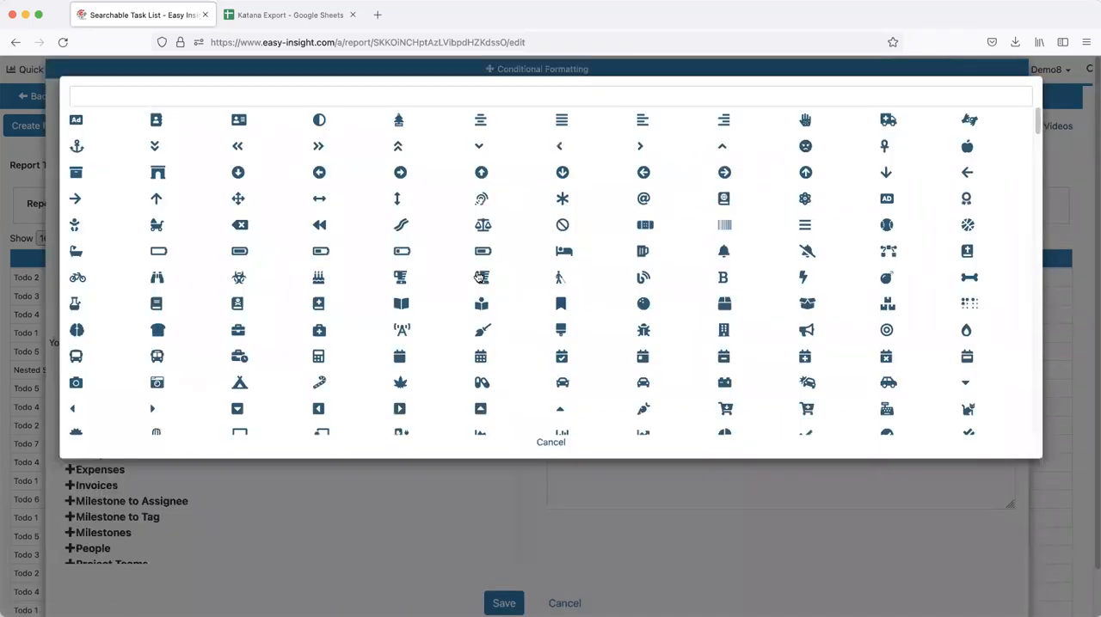
left_click(442, 510)
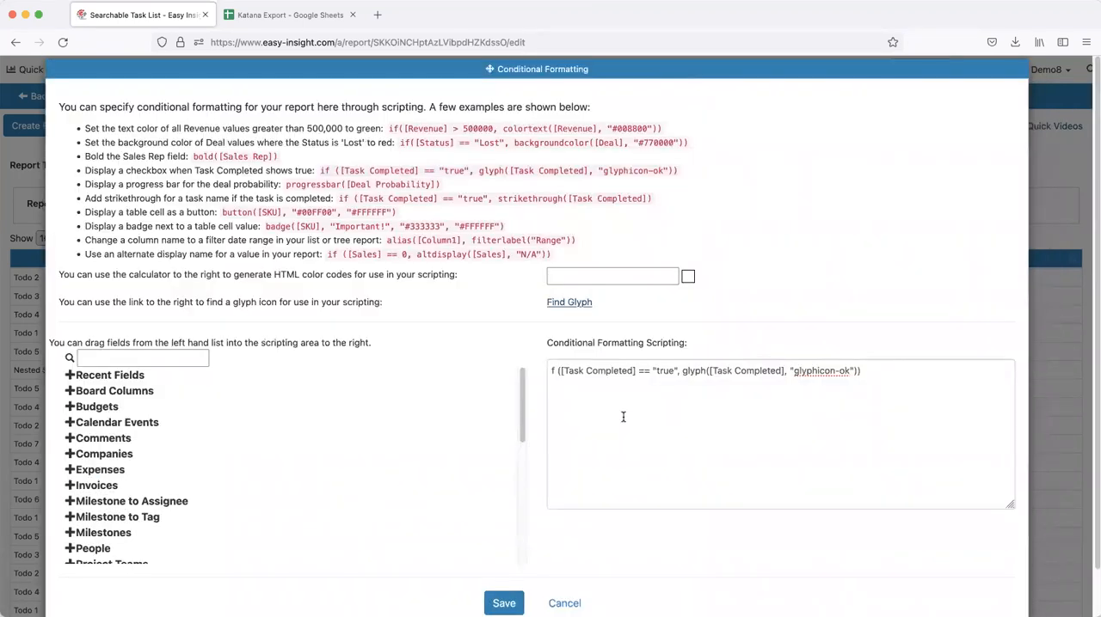
left_click(697, 384)
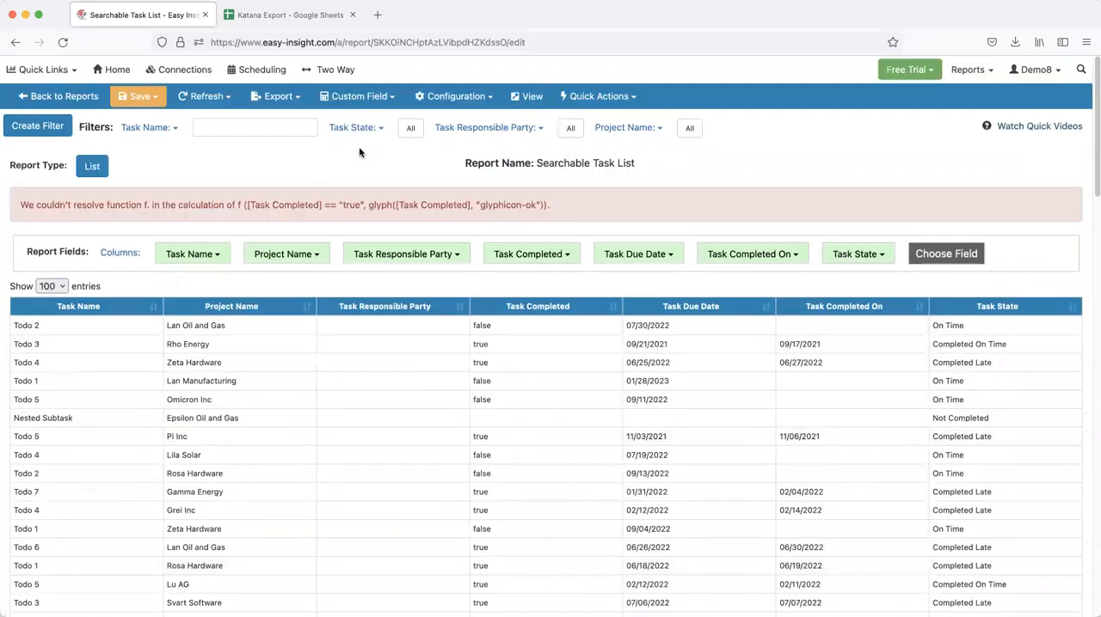
Correct the conditional formatting script so the Task Completed glyph rule begins with "if", and save it
left_click(438, 98)
left_click(461, 188)
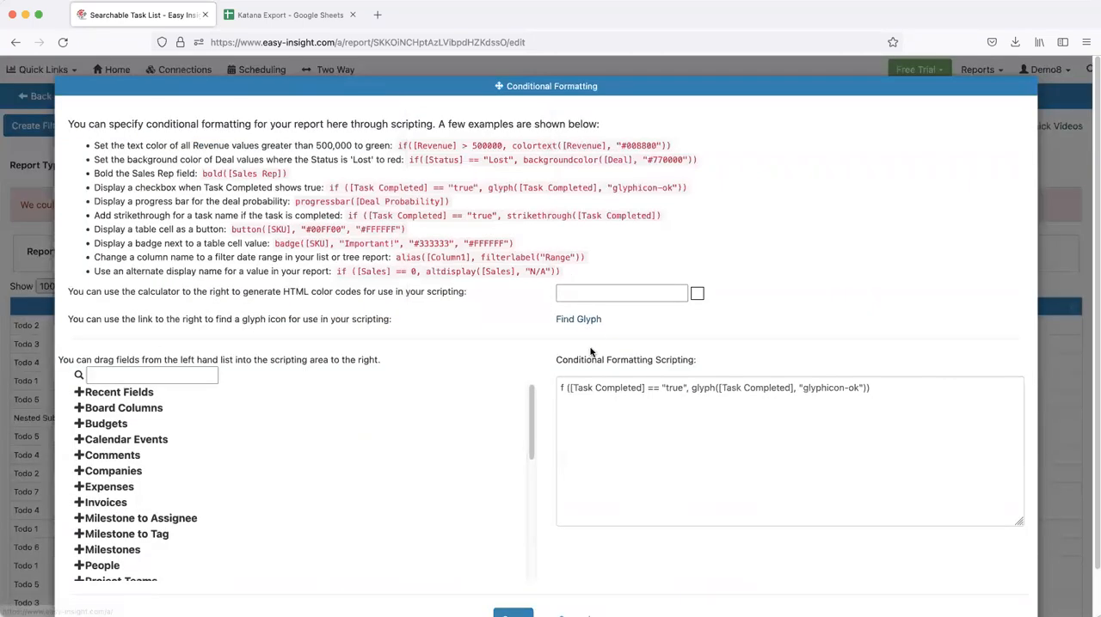
left_click(556, 387)
left_click(512, 614)
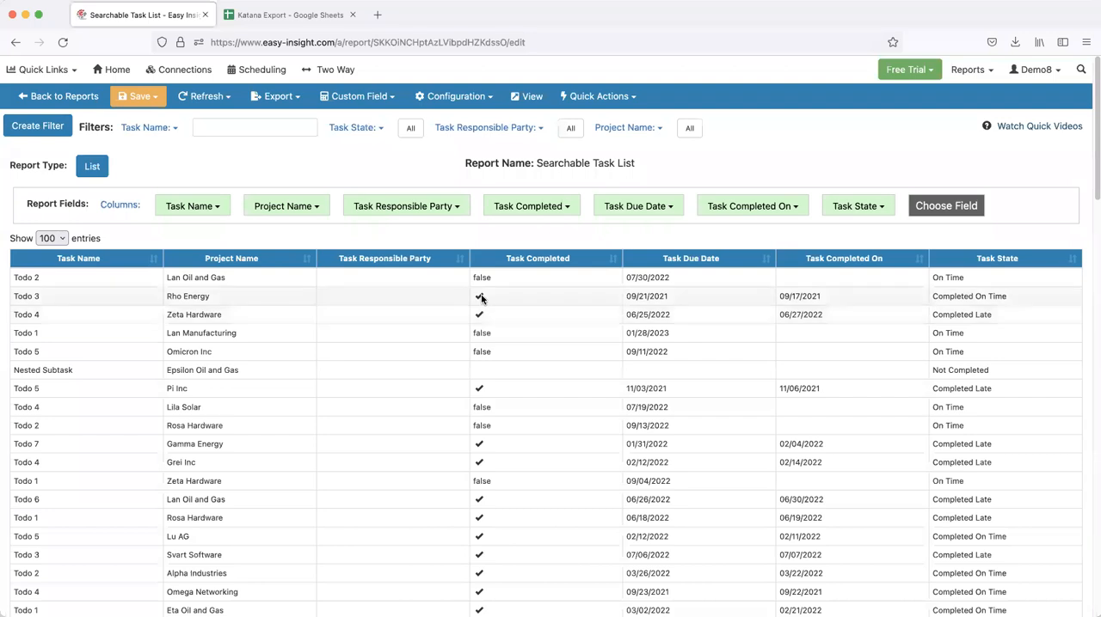
Open the Projects report for editing from the recent actions
left_click(30, 69)
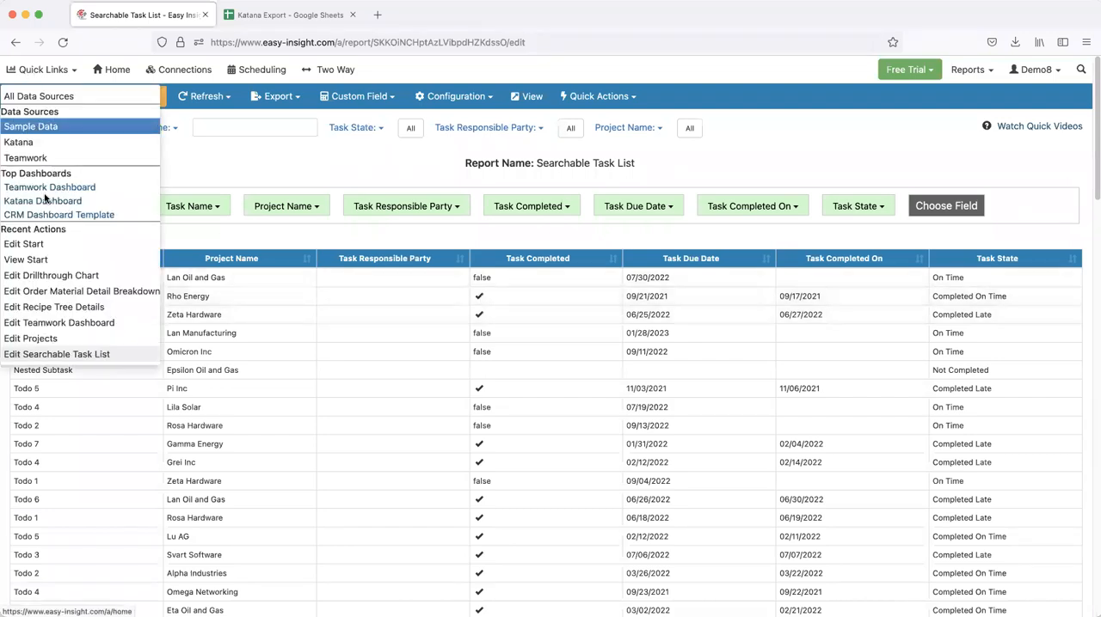
left_click(66, 338)
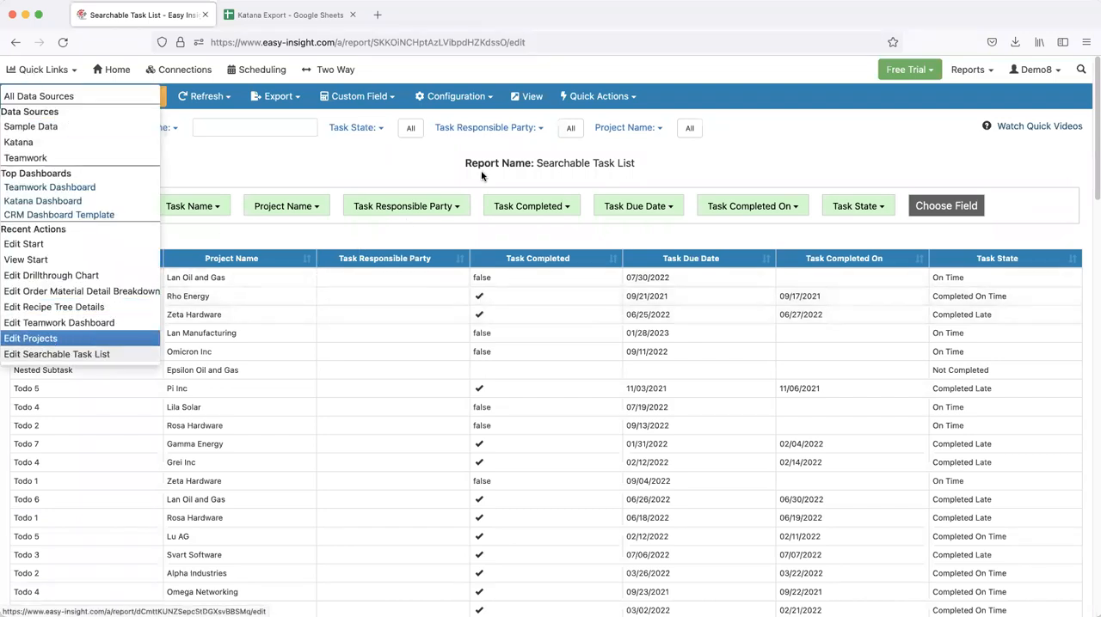
left_click(581, 126)
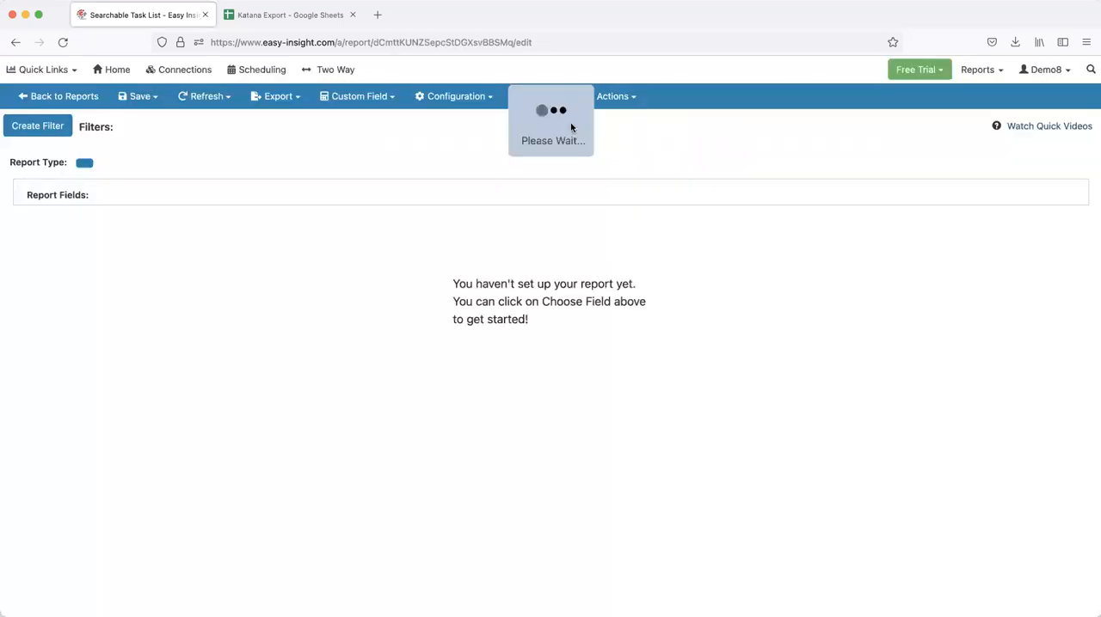
left_click(456, 98)
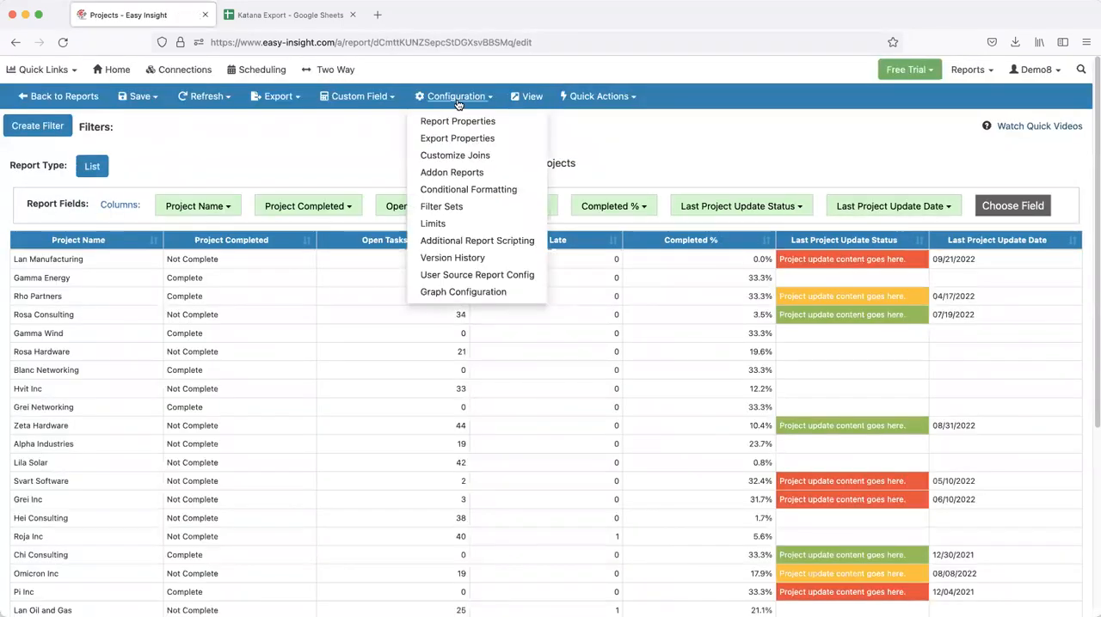
left_click(647, 168)
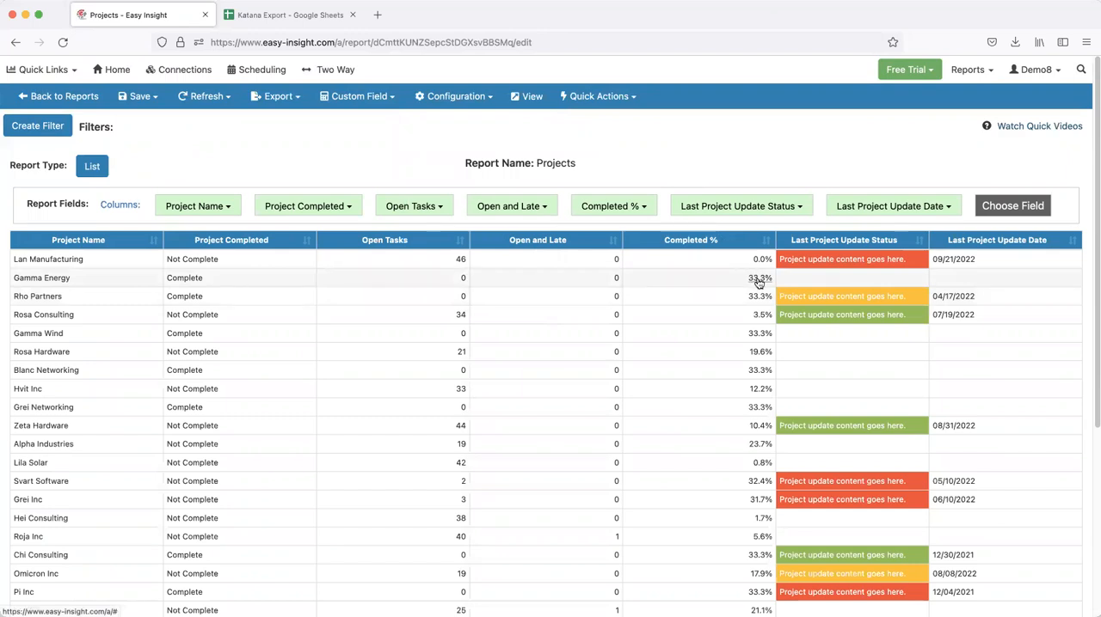
Add progressbar([Completed %]) to the Projects report's conditional formatting script and save it
left_click(464, 99)
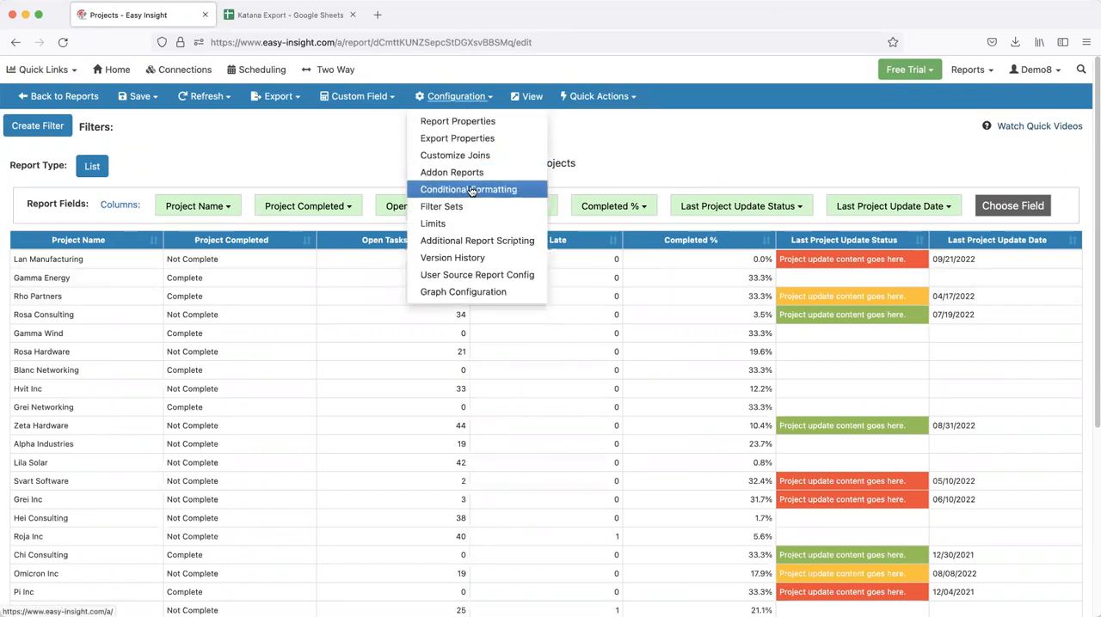
left_click(471, 191)
left_click(580, 464)
type("progressbar([Completed %")
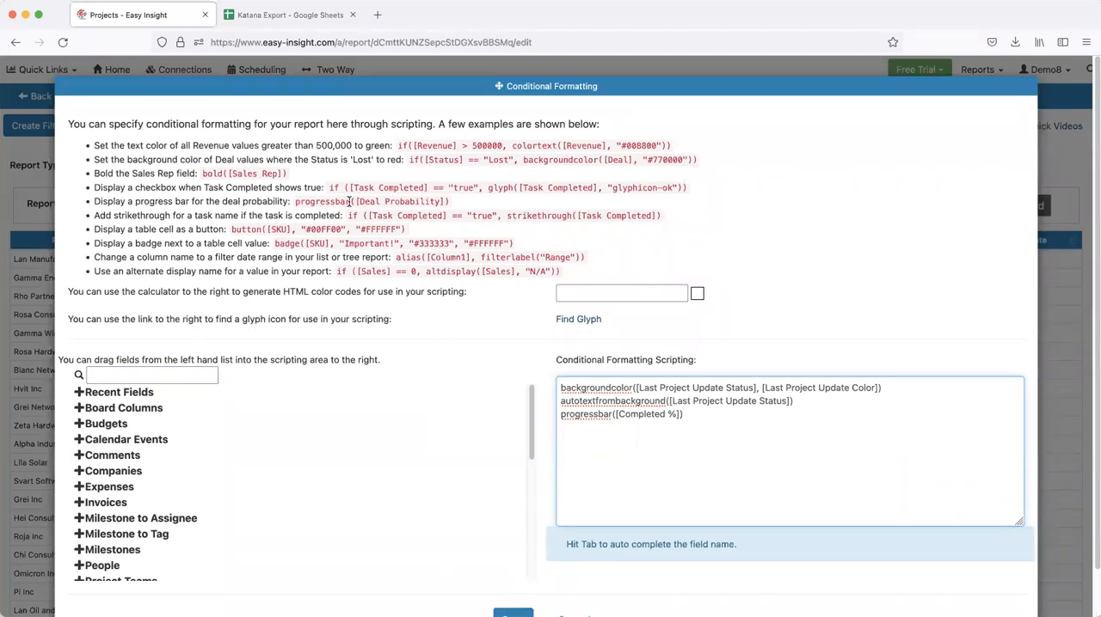
left_click(512, 614)
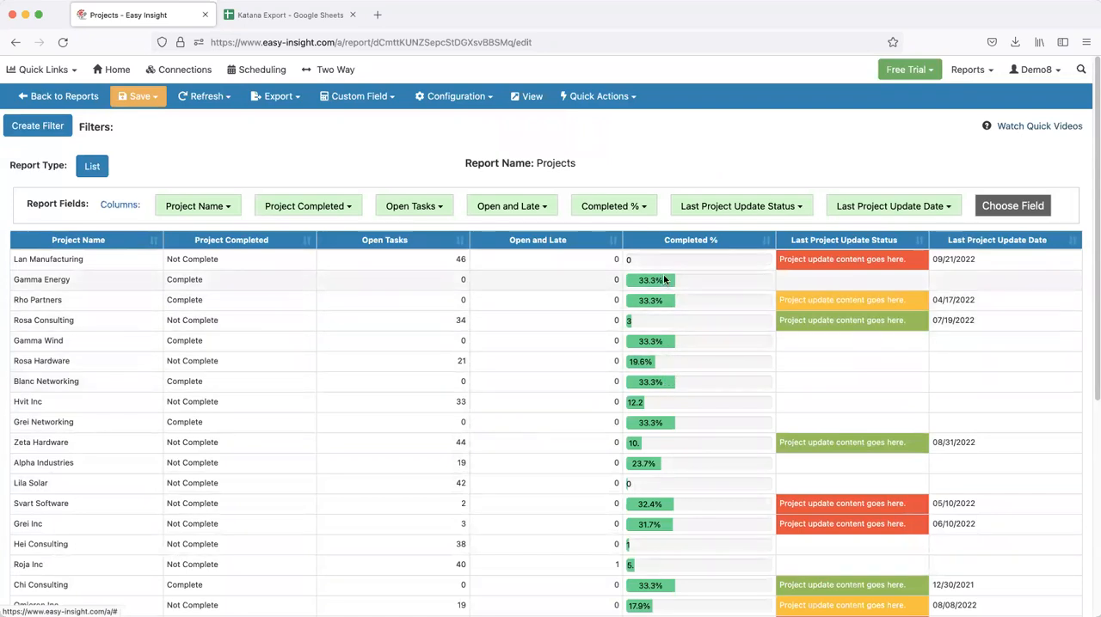
Add button([Project Name], "#33AA33", "#FFFFFF") as a new line in the Projects report's conditional formatting script
left_click(455, 99)
left_click(464, 190)
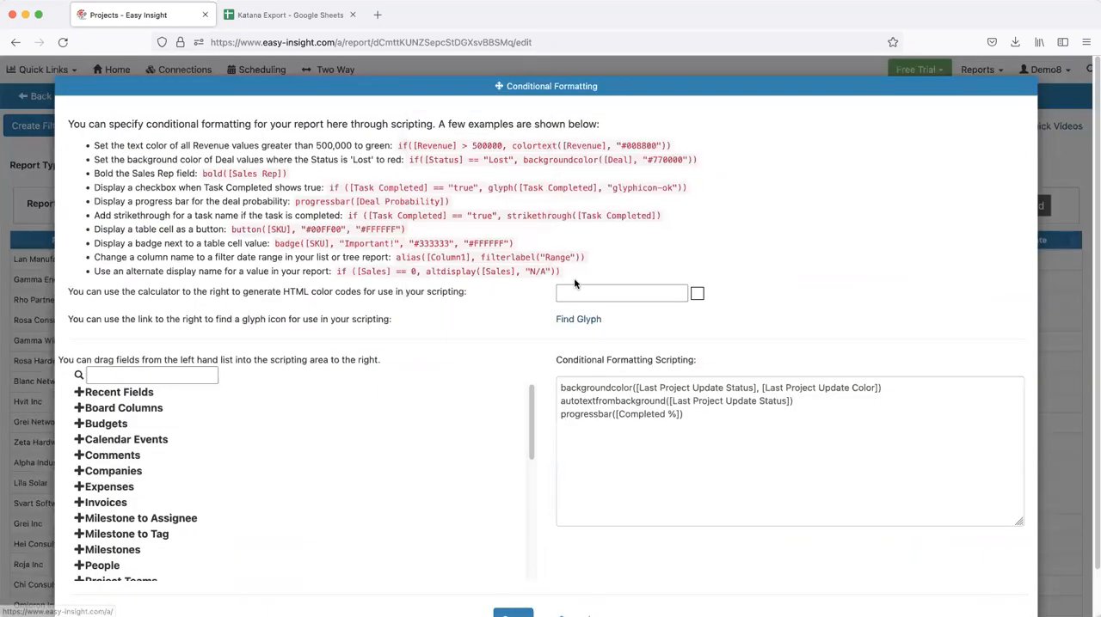
left_click(745, 414)
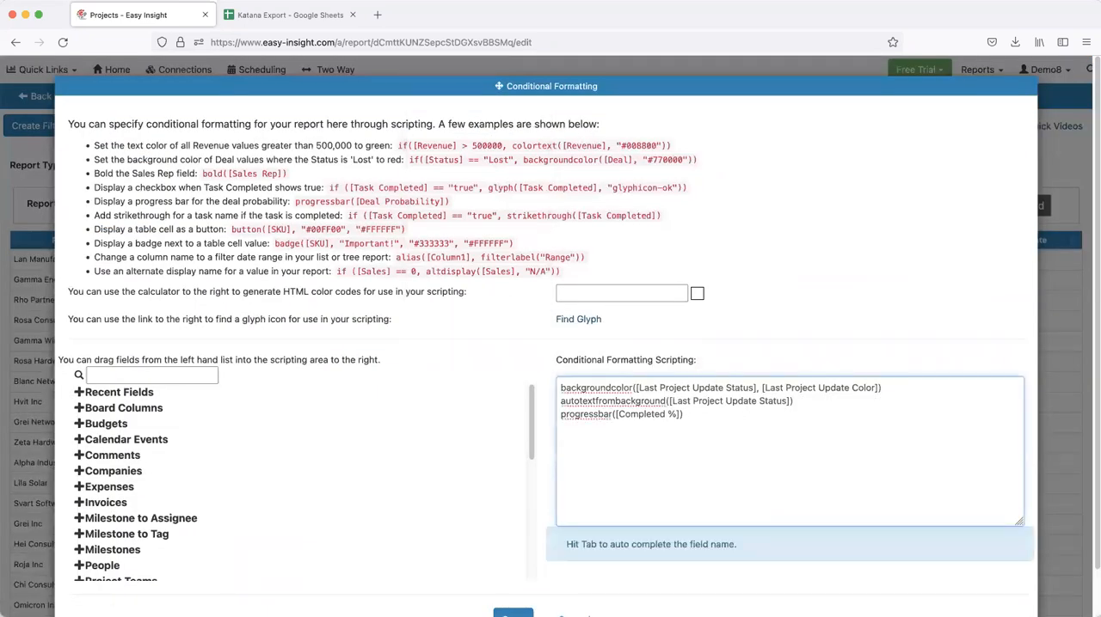
left_click_drag(373, 85, 348, 60)
left_click(564, 422)
type("button")
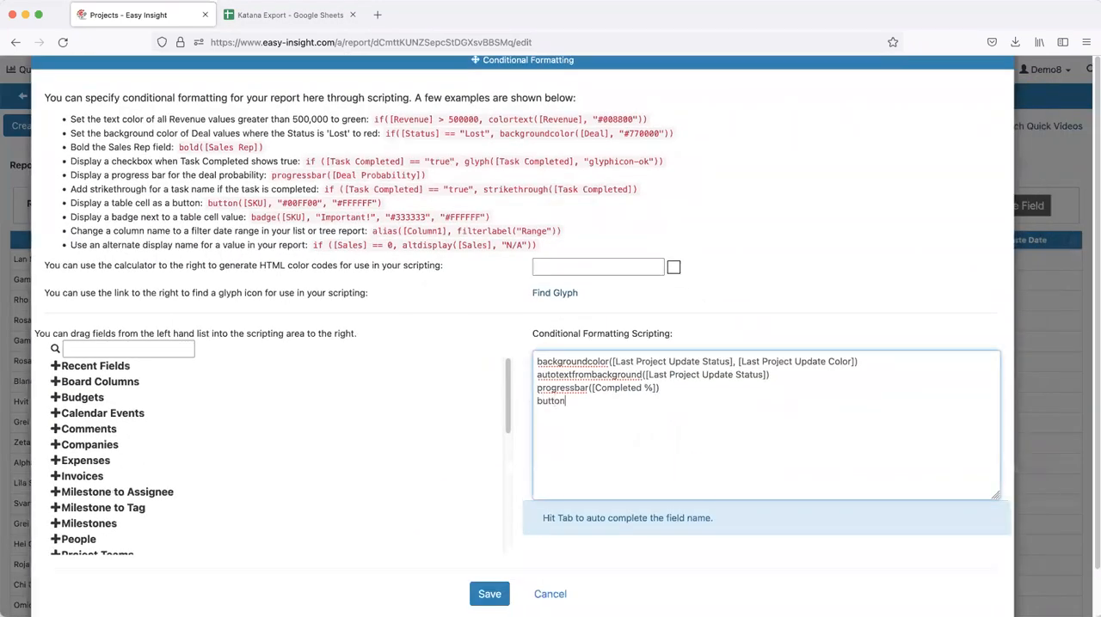
type("([Project Name], \"#")
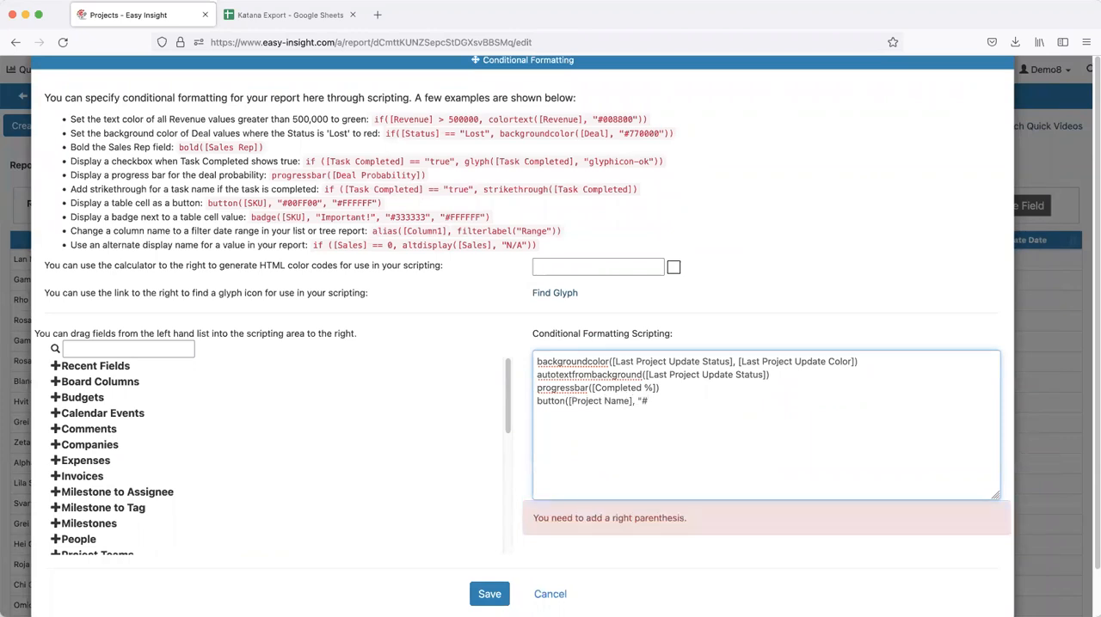
type("33AA33\", \"#FFFFFF\"")
type(")")
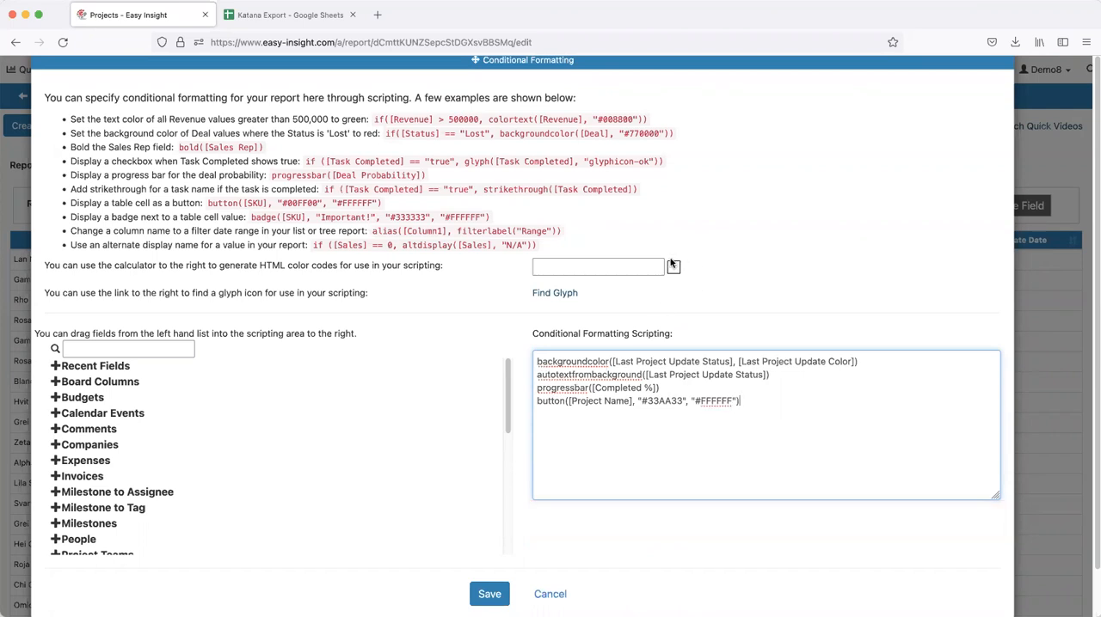
Save the Projects report's conditional formatting script with the Project Name button rule
left_click(545, 400)
left_click(490, 594)
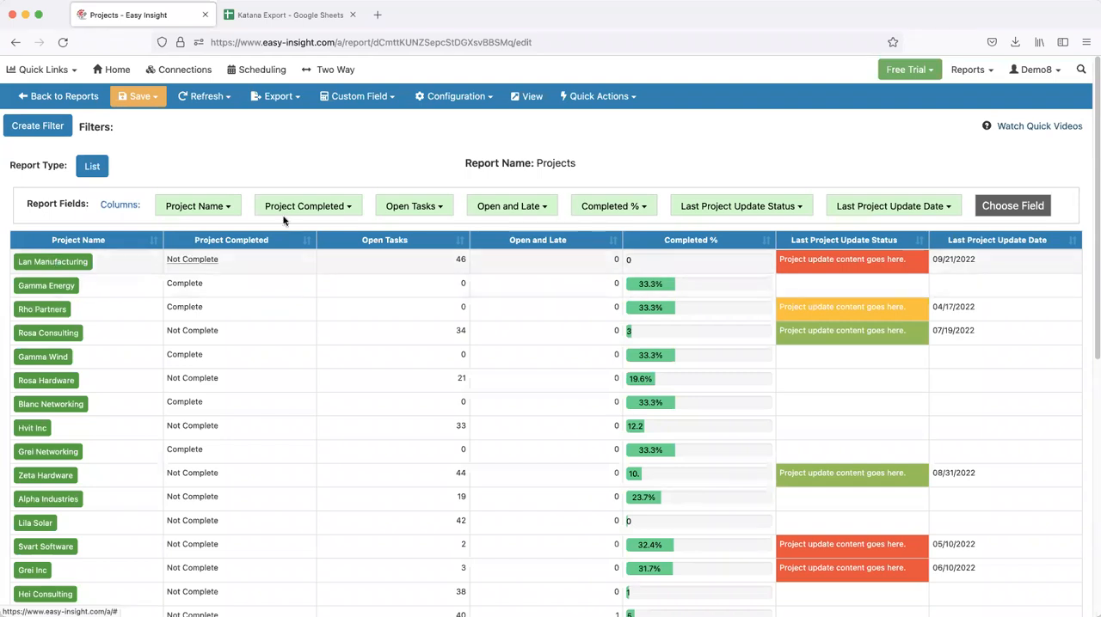
Reopen the Projects report's conditional formatting script and start a new line with "if (" below the button rule
left_click(443, 96)
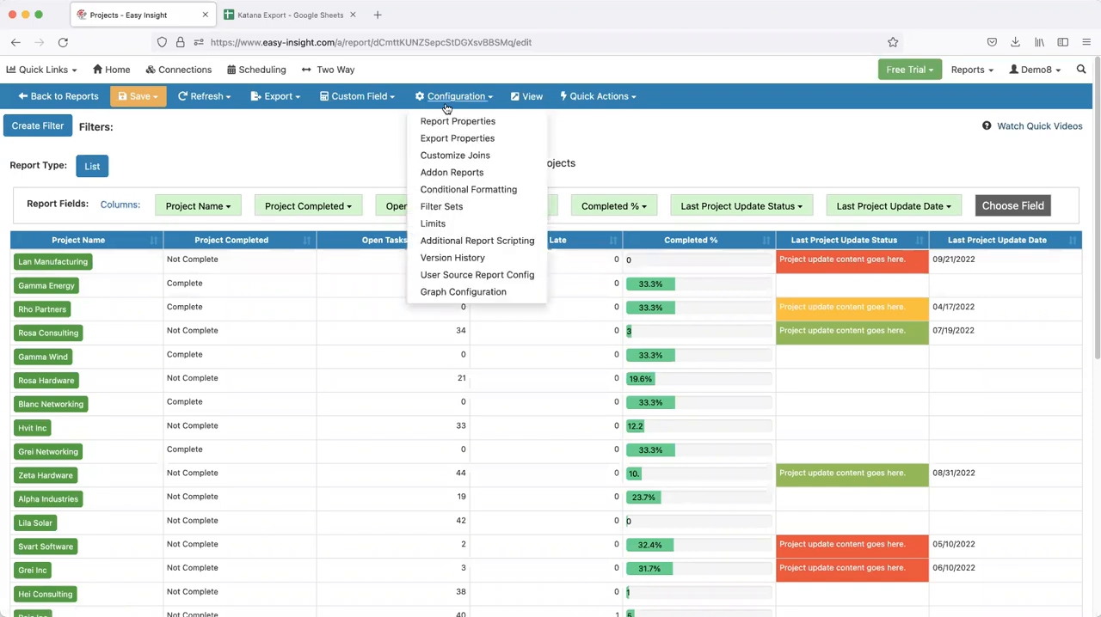
left_click(472, 189)
left_click(787, 445)
type("badge([")
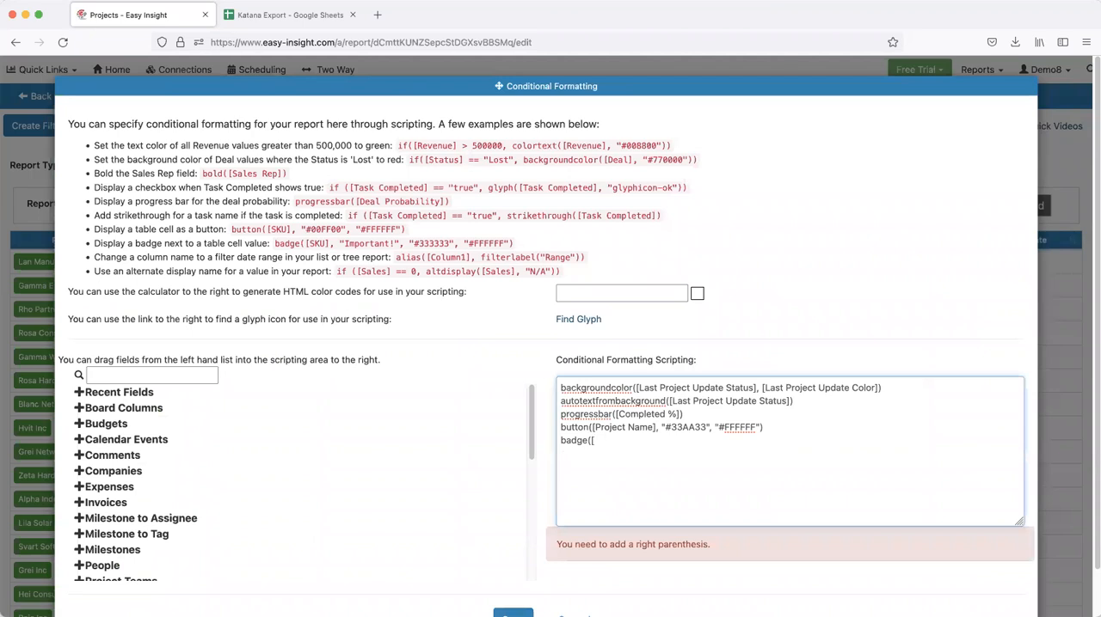
left_click_drag(714, 93, 683, 72)
left_click(690, 426)
key("BackSpace")
key("BackSpace")
key("BackSpace")
key("BackSpace")
key("BackSpace")
key("BackSpace")
key("BackSpace")
type("if (")
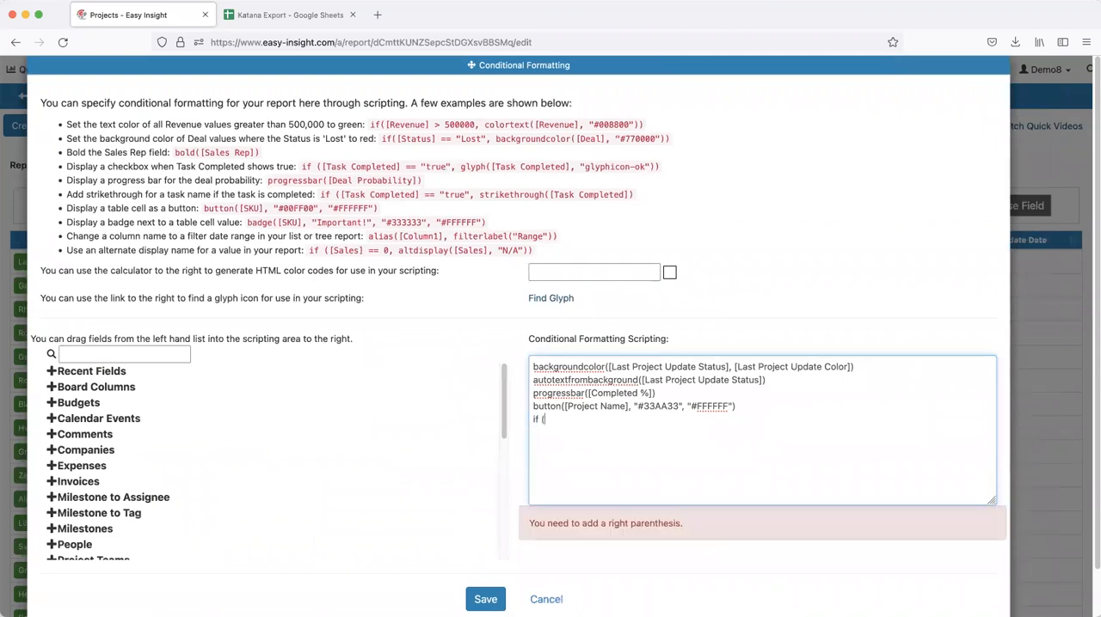
type("[rpoje")
Write the new rule's condition as [Project Completed] == "Complete", using the suggested field value
key("BackSpace")
key("BackSpace")
key("BackSpace")
type("Project Comp")
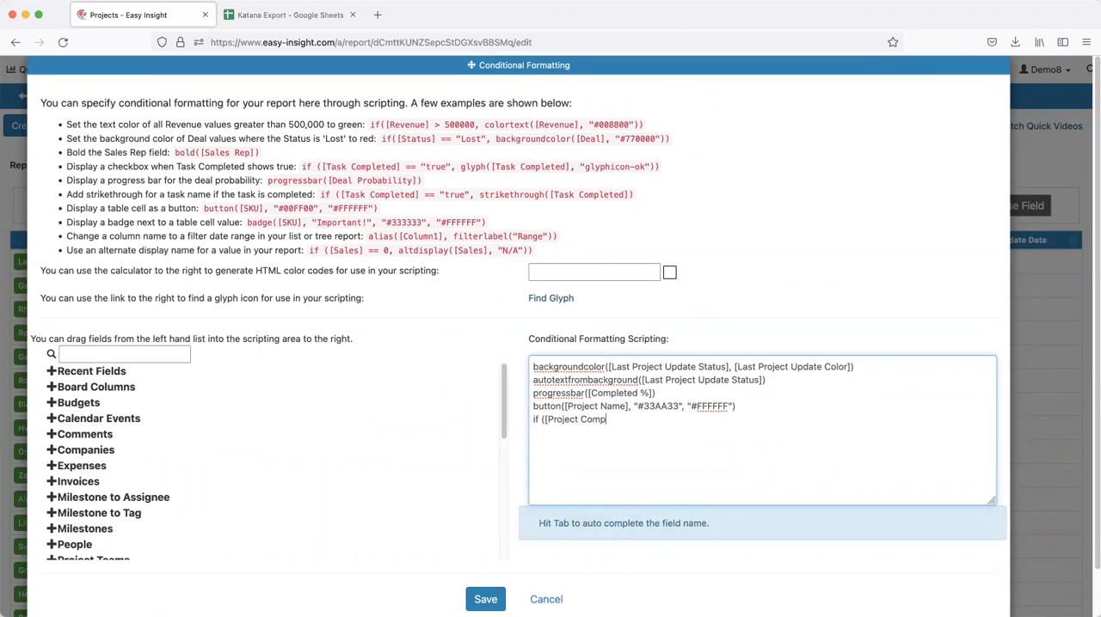
type("leted] == \"")
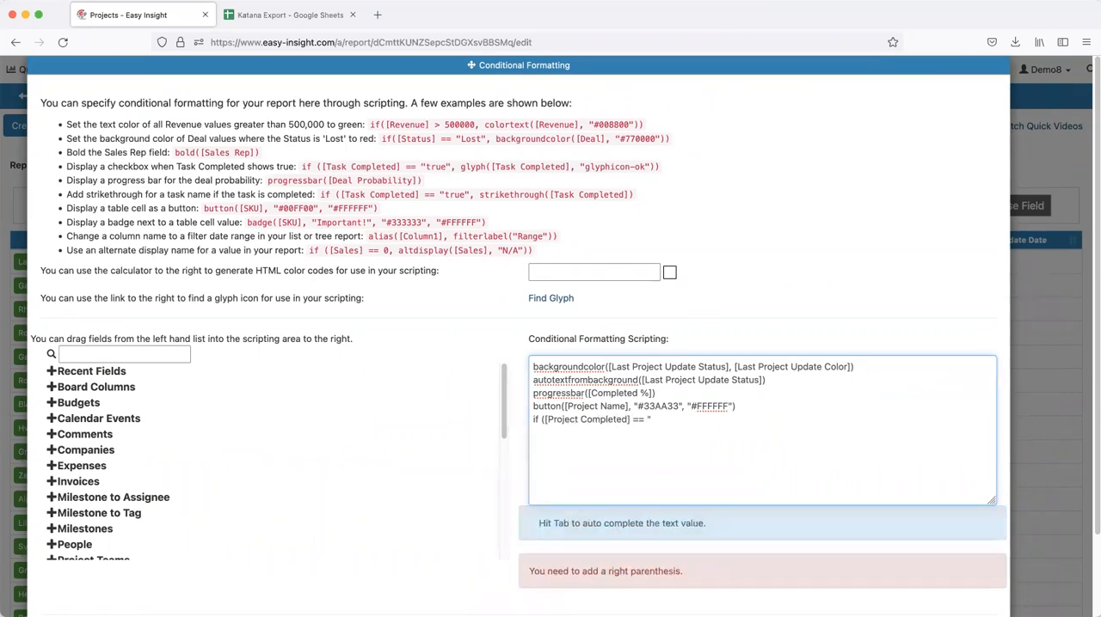
key("Tab")
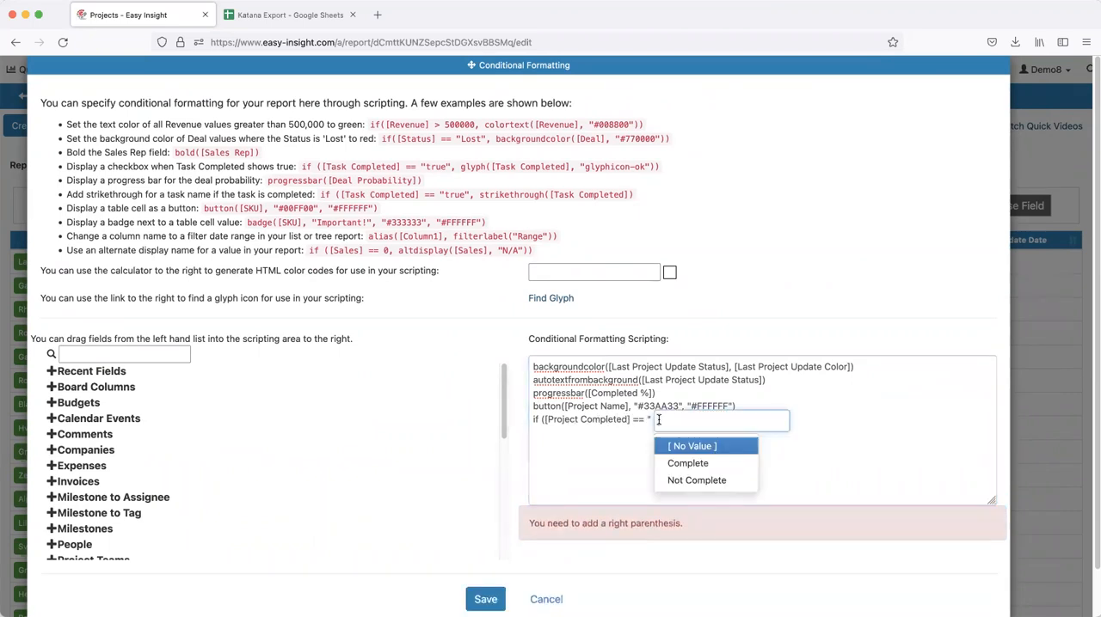
left_click(698, 465)
Complete the rule with badge([Project Completed], "Complete!", "#33AA33", "#FFFFFF") and save the script
type(", badge([Project Completed],")
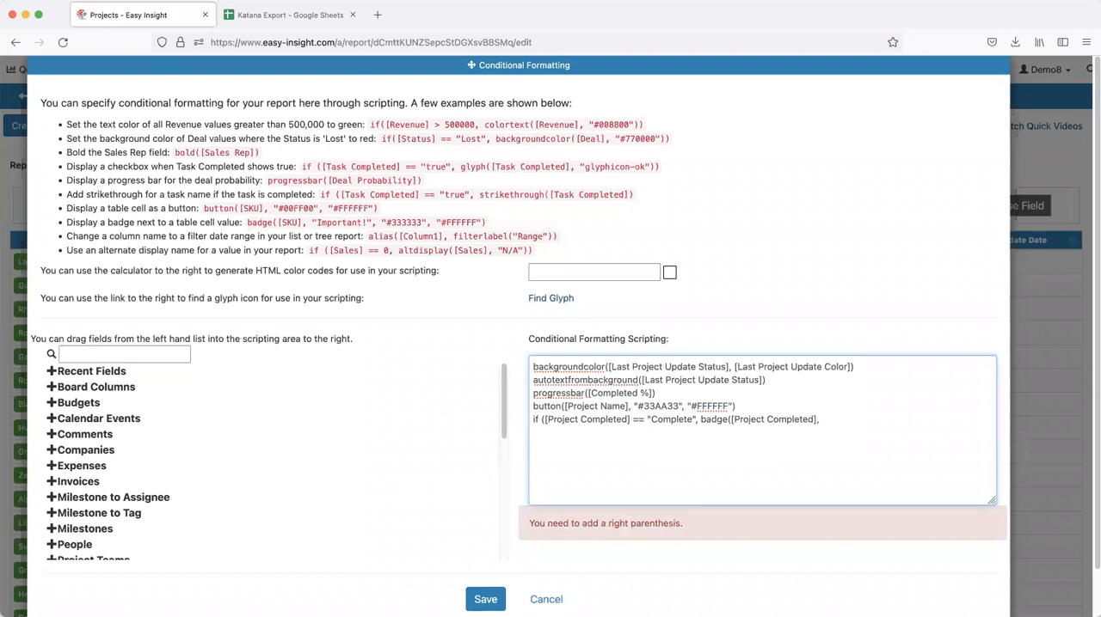
type(" \"Completed")
type("FF\")")
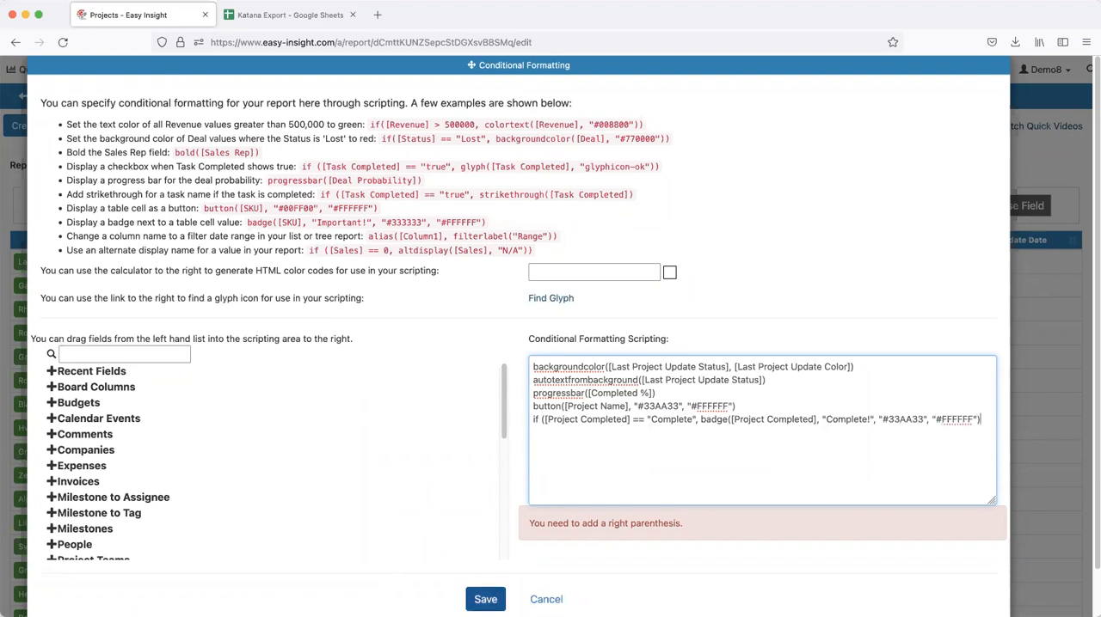
left_click(485, 599)
Add the missing closing parenthesis to the badge rule in the conditional formatting script and save it
left_click(434, 105)
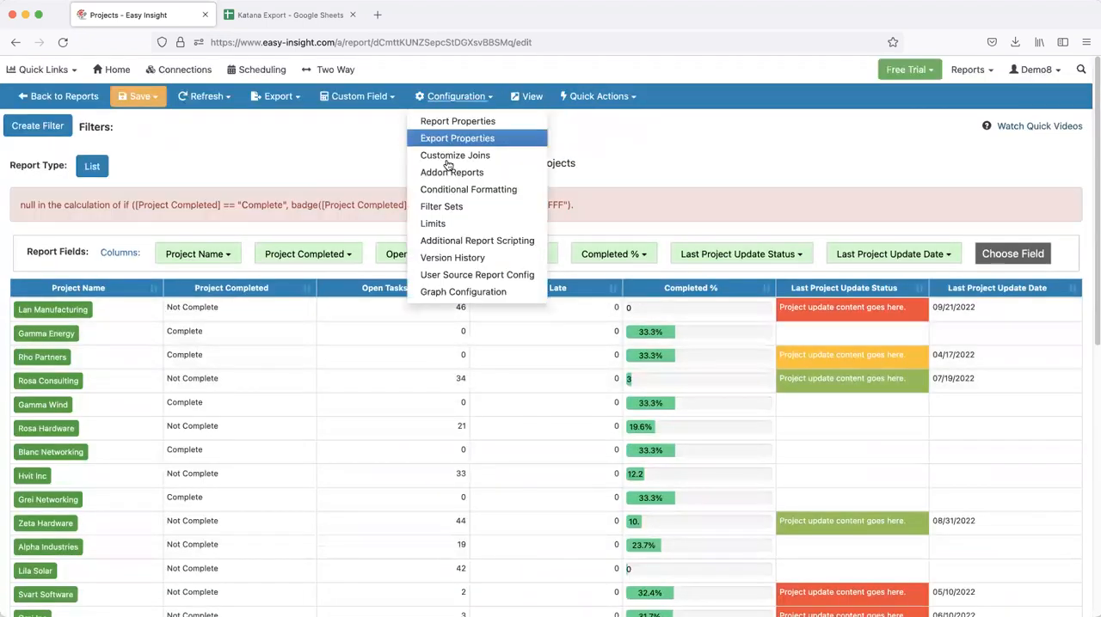
left_click(467, 194)
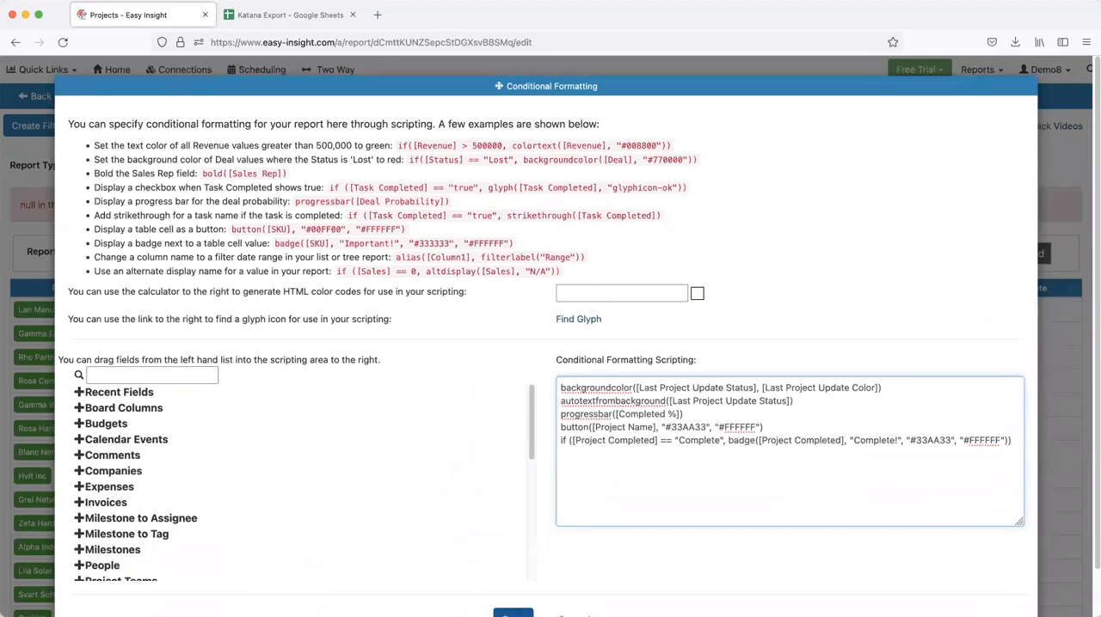
left_click(513, 613)
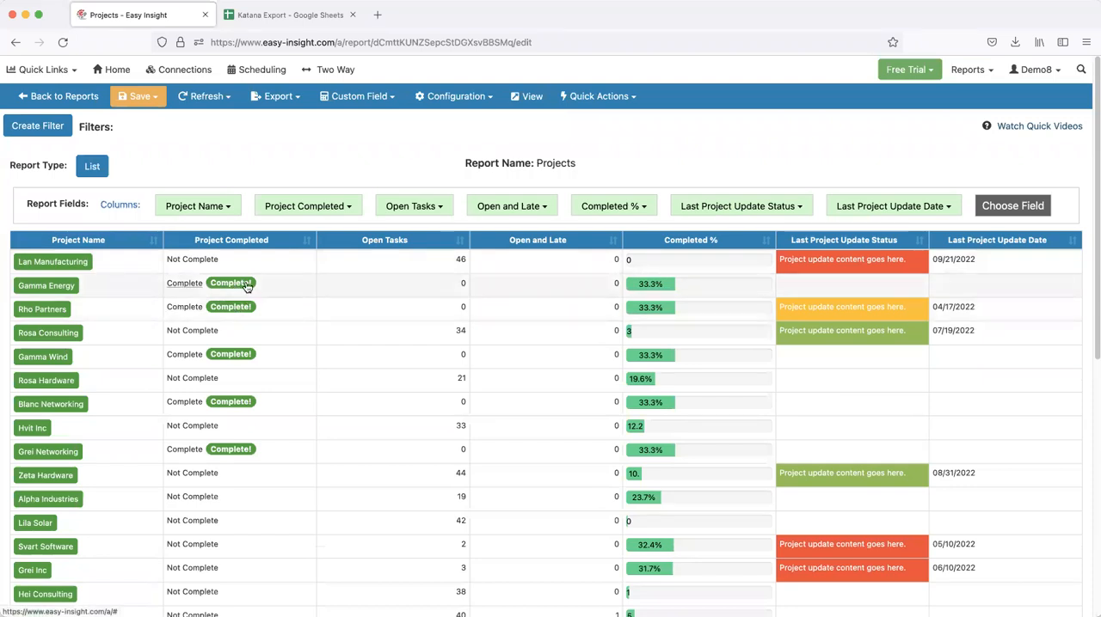
Start another conditional formatting rule on a new line with the condition if ([Open and Late] == 0
left_click(453, 96)
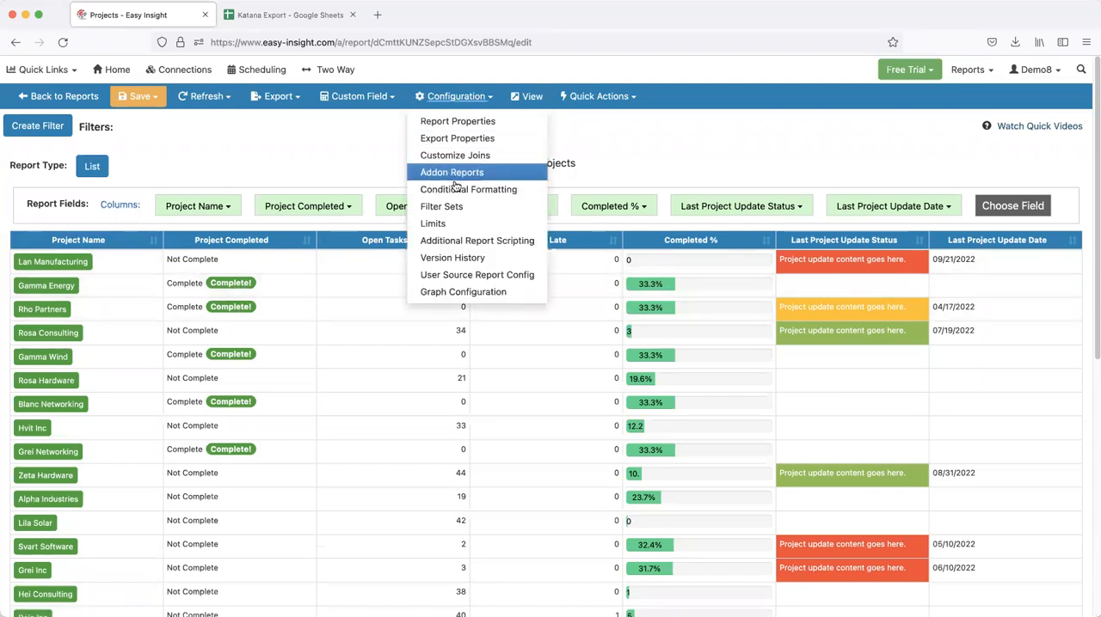
left_click(457, 191)
left_click(1007, 471)
type("([")
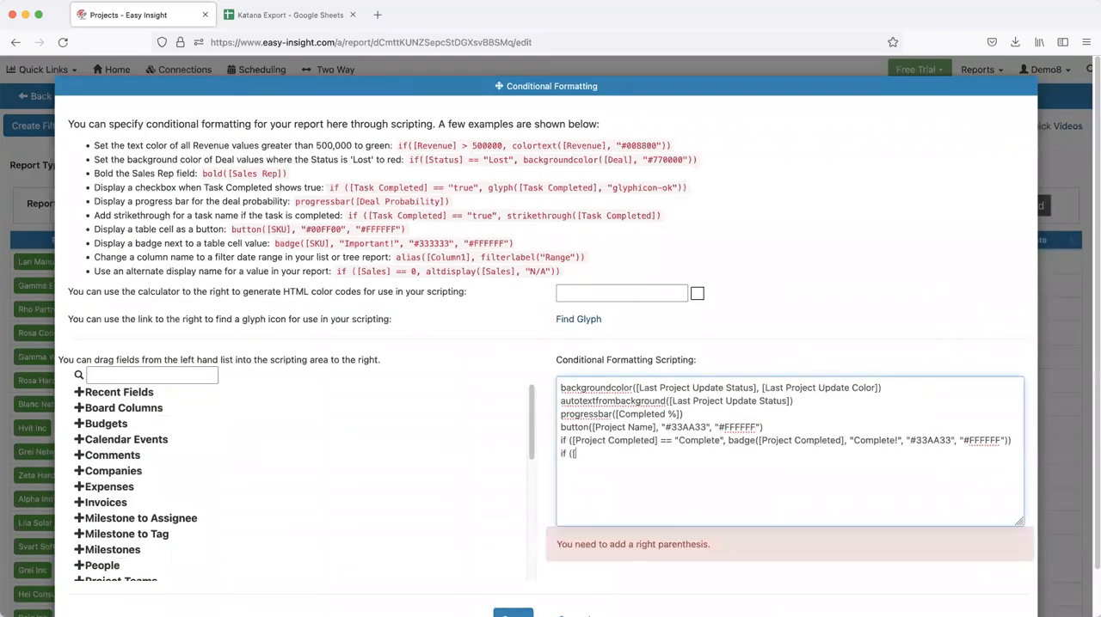
type("Open and Late] == 0, altdisplay([")
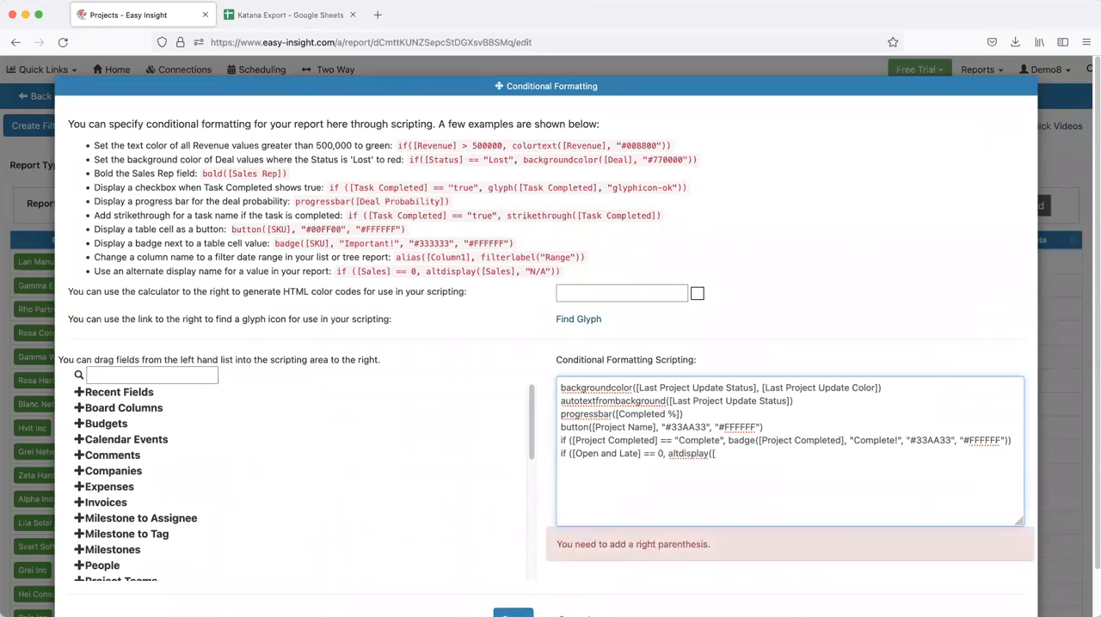
type("Open and Late], \"No open and")
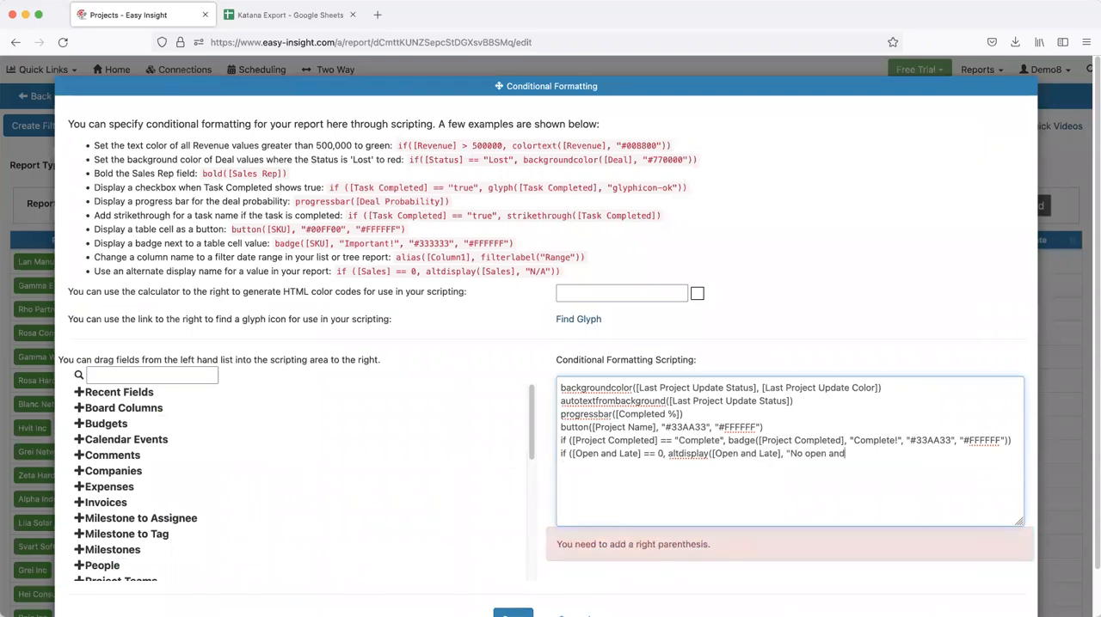
type(" late tasks\"))")
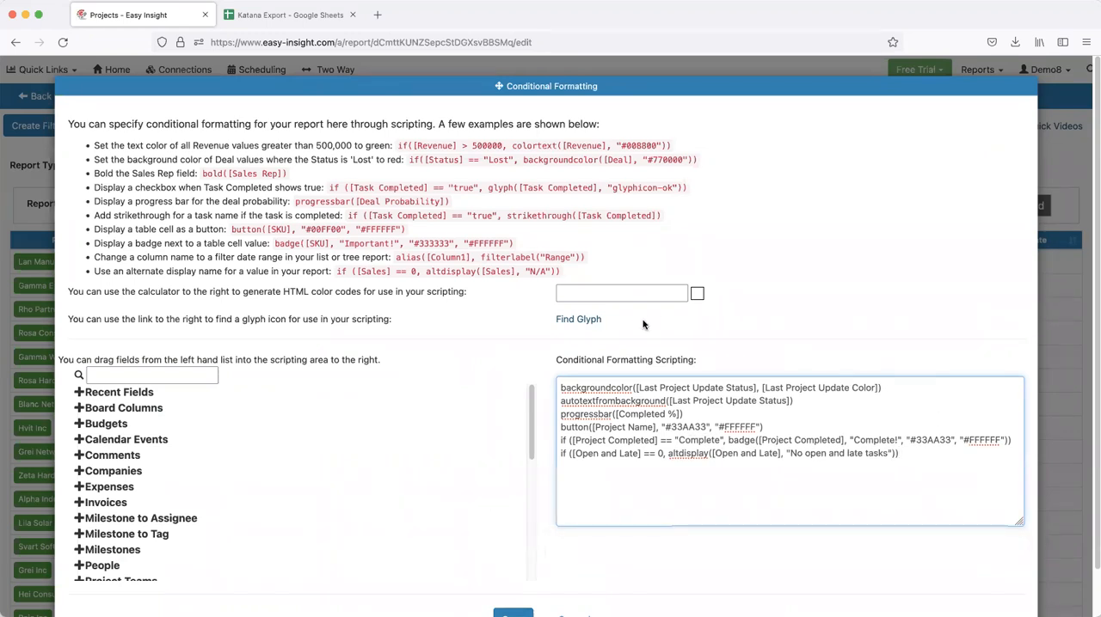
Complete the rule with altdisplay([Open and Late], "No open and late tasks")) and save the script
scroll(851, 381, "down", 1)
left_click(512, 569)
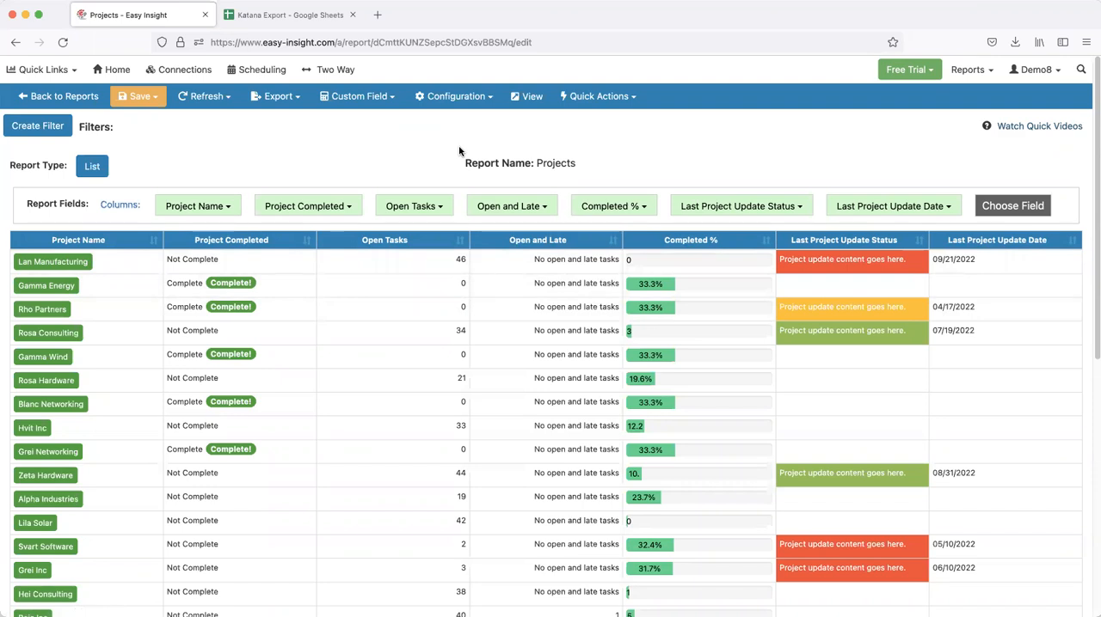
Look over the report types available for the Projects report
left_click(99, 165)
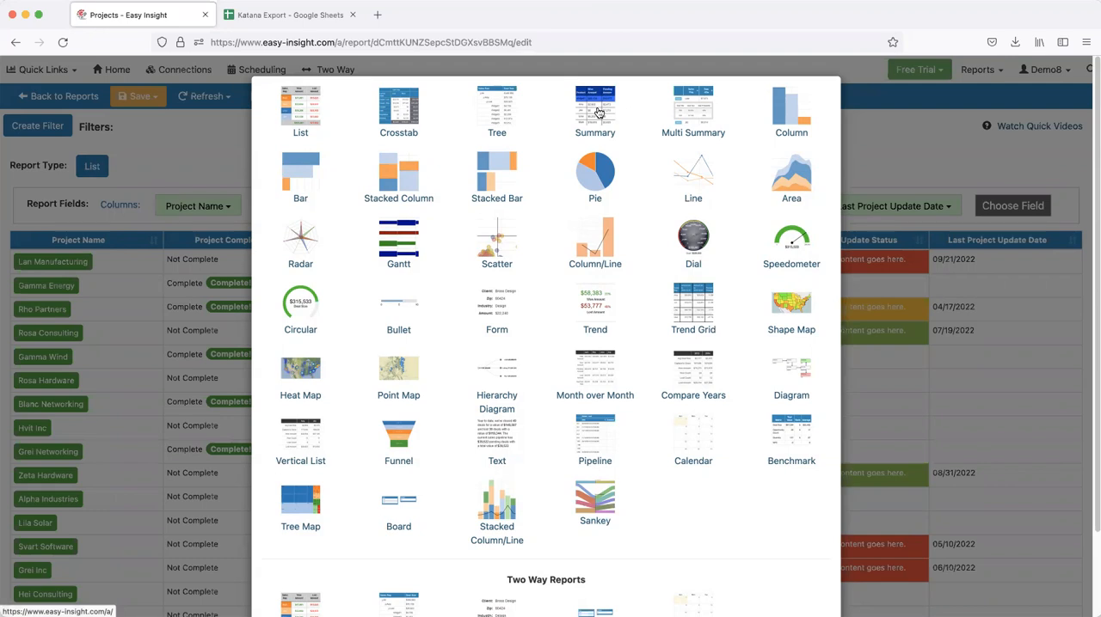
left_click(173, 134)
Leave the Projects report, open the Katana data source's Unshipped Orders report for editing, and run it
left_click(57, 70)
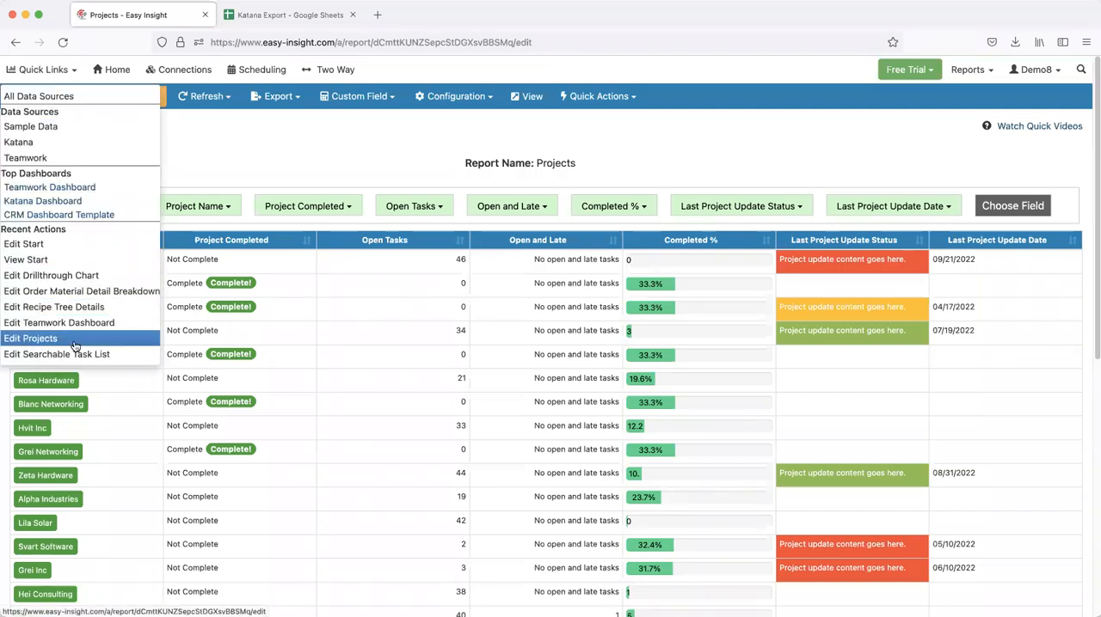
left_click(116, 71)
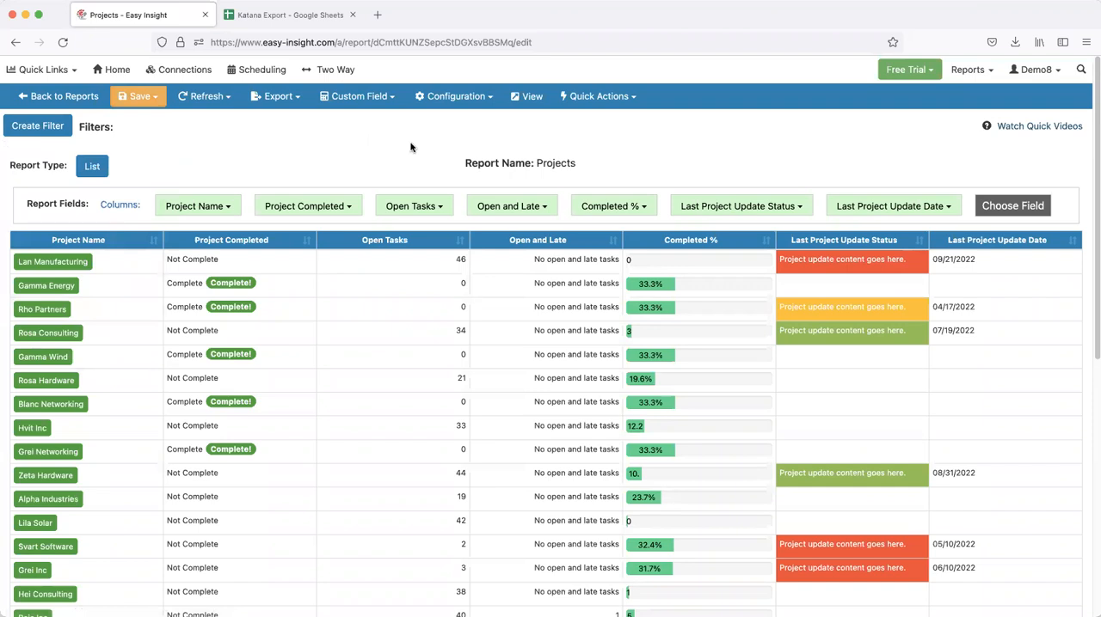
left_click(580, 123)
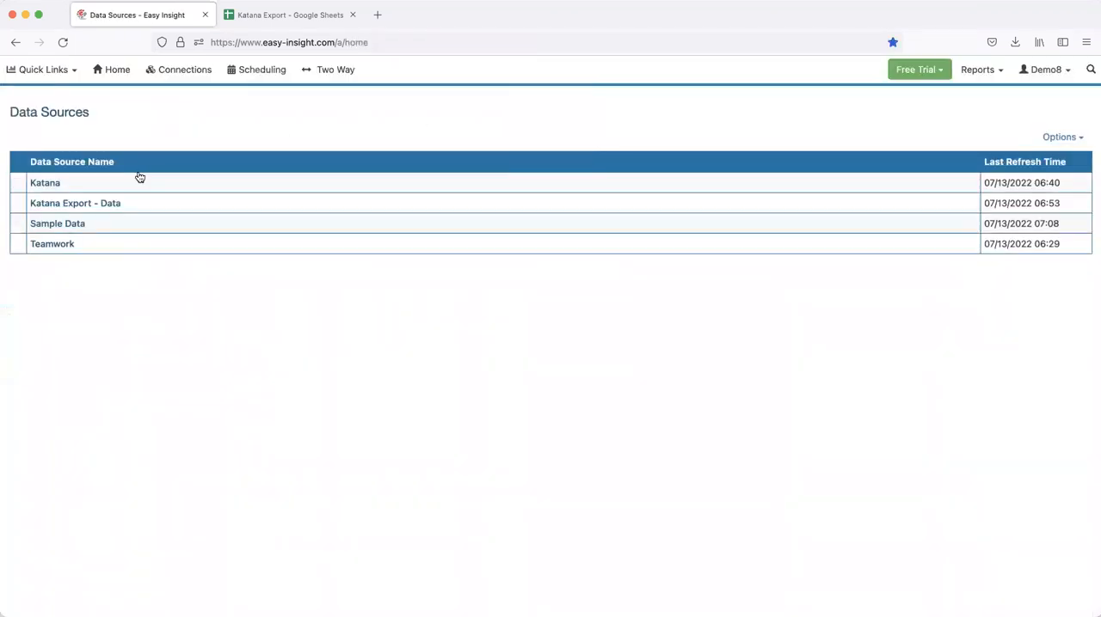
left_click(51, 184)
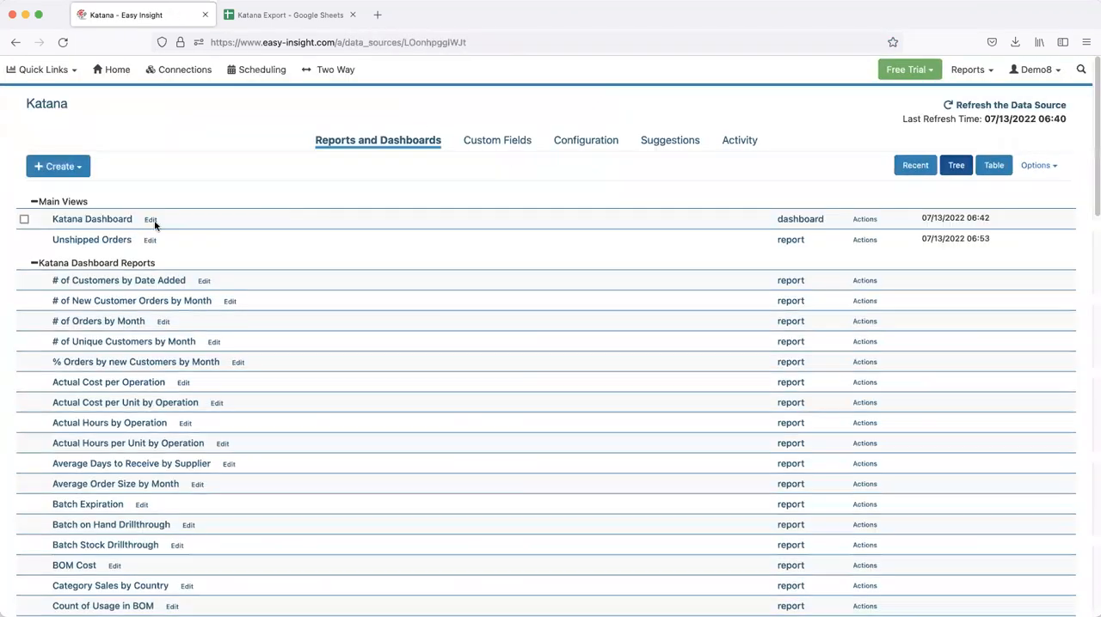
left_click(147, 240)
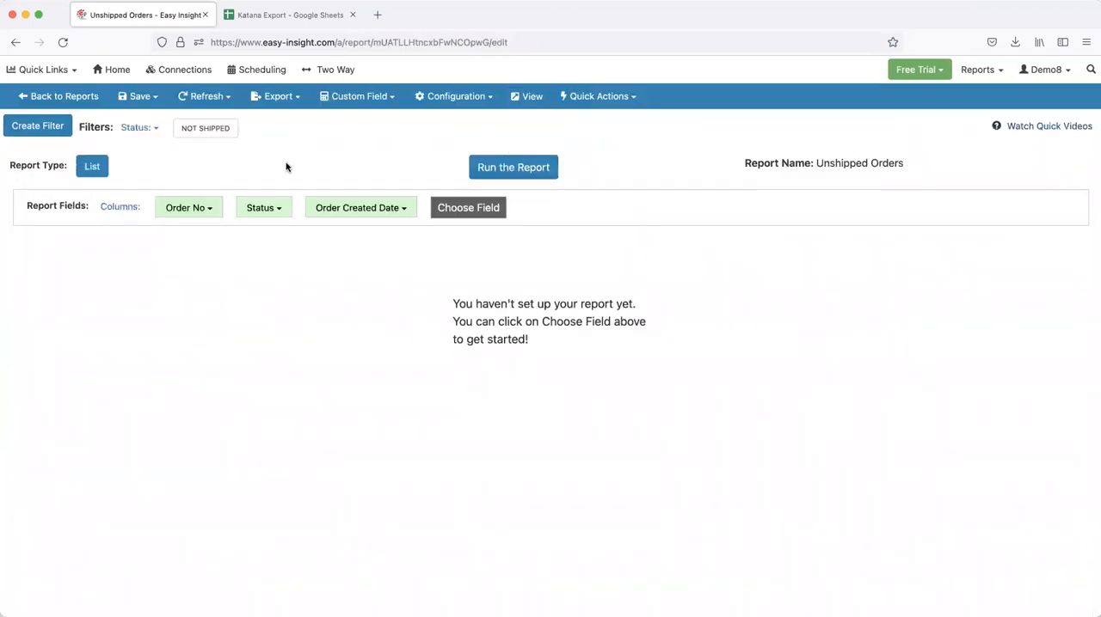
left_click(471, 169)
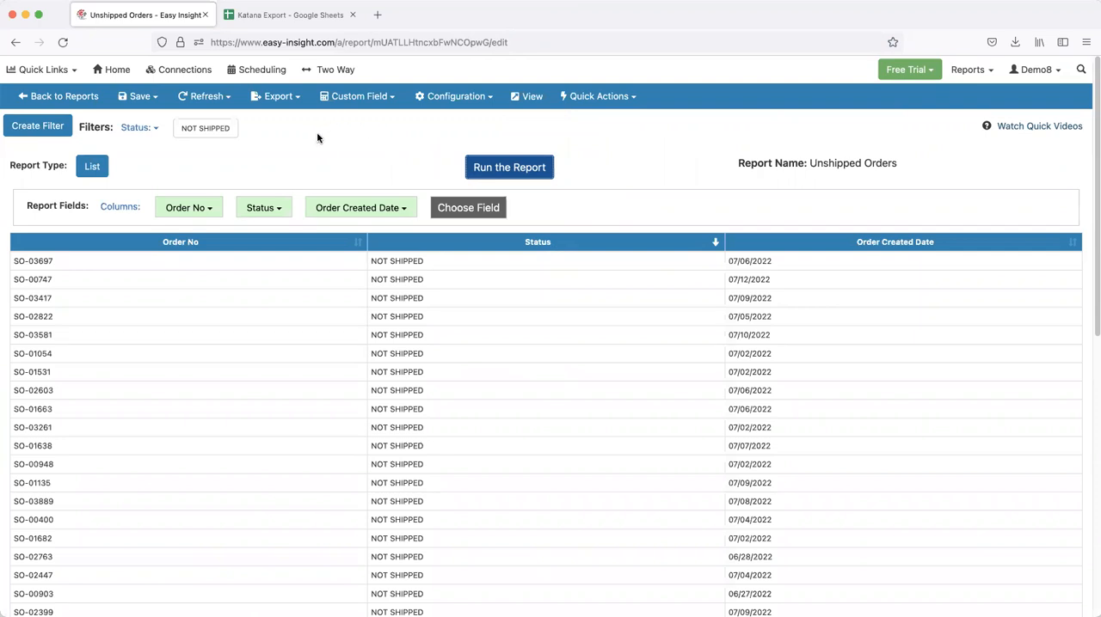
Review the Unshipped Orders report's export options and examine the column headers of the Katana Export spreadsheet in Google Sheets
left_click(273, 101)
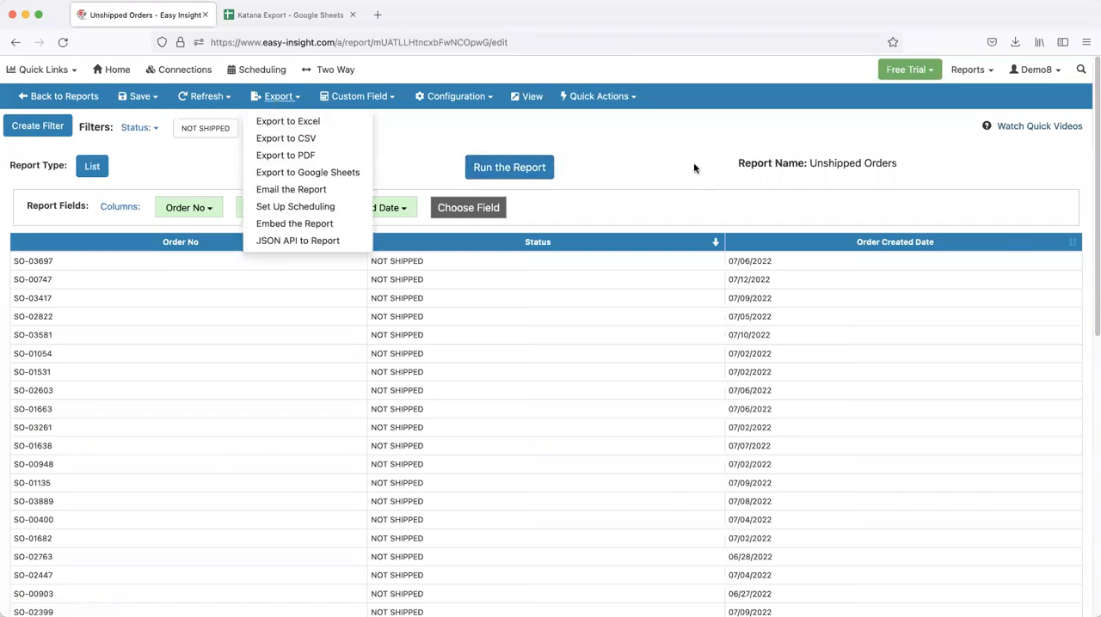
left_click(607, 174)
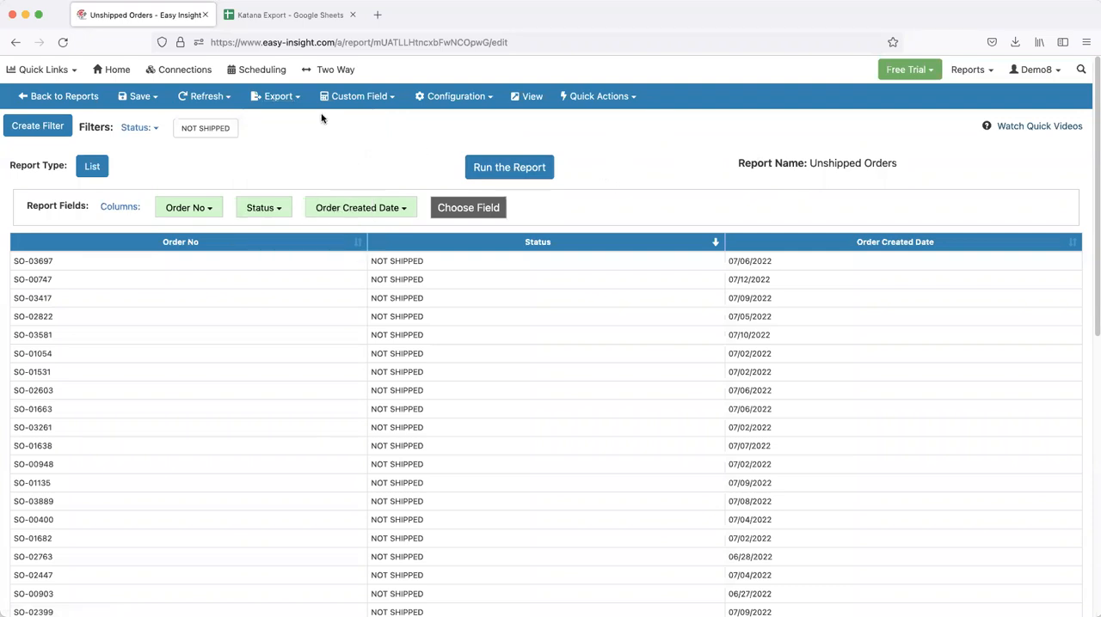
left_click(288, 16)
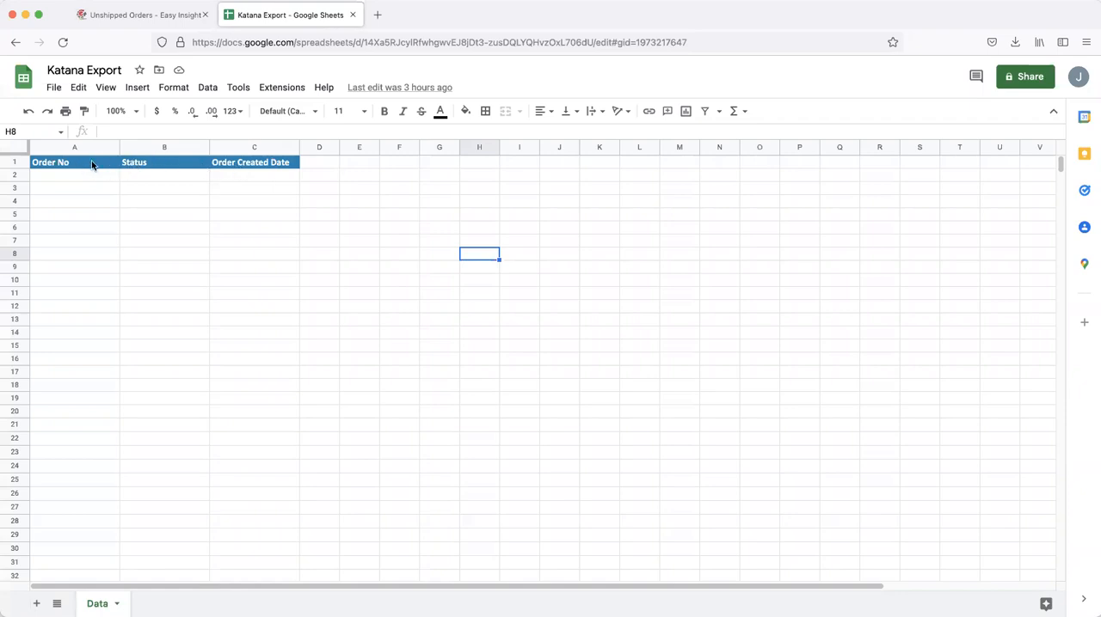
left_click(129, 15)
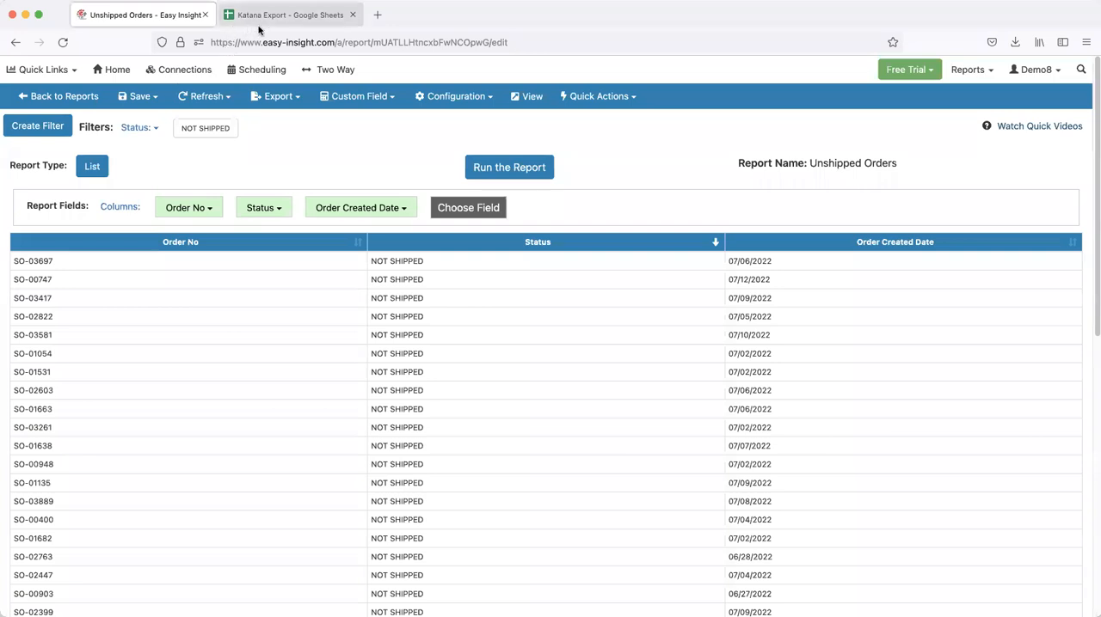
View the Google Spreadsheet connection setup among the available connections, and return to the Unshipped Orders report
left_click(187, 70)
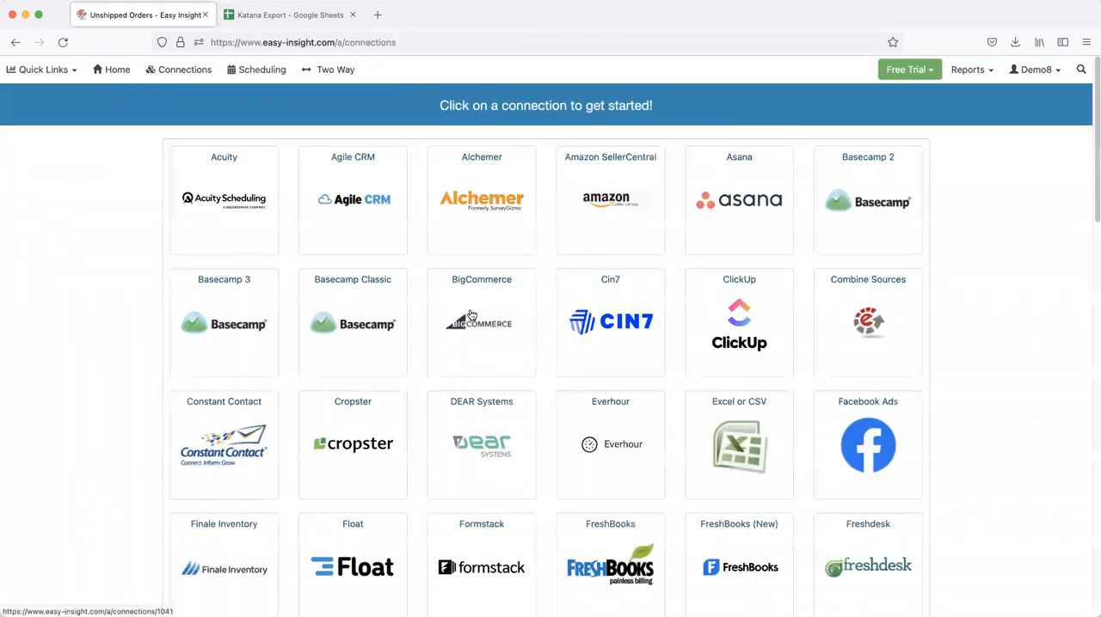
scroll(451, 331, "down", 3)
scroll(452, 331, "down", 2)
left_click(630, 402)
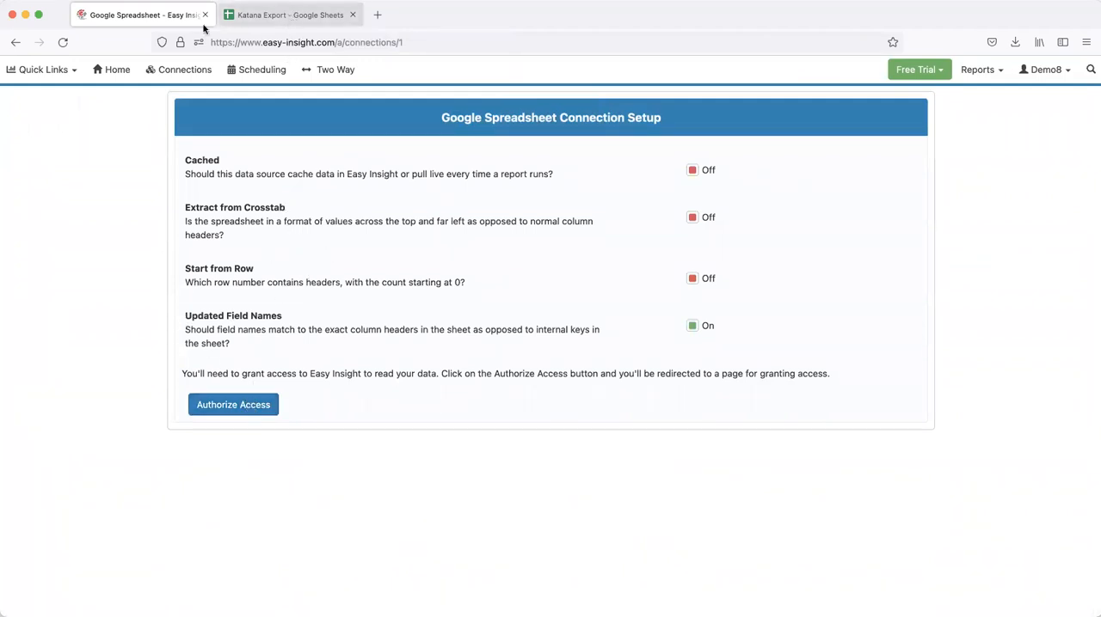
left_click(14, 43)
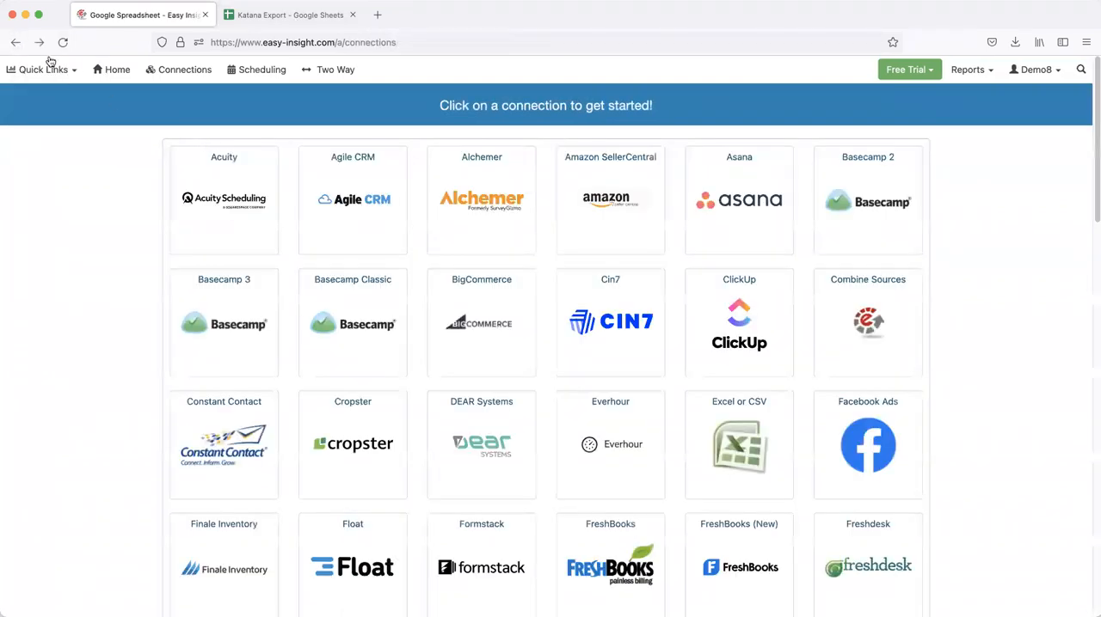
left_click(22, 45)
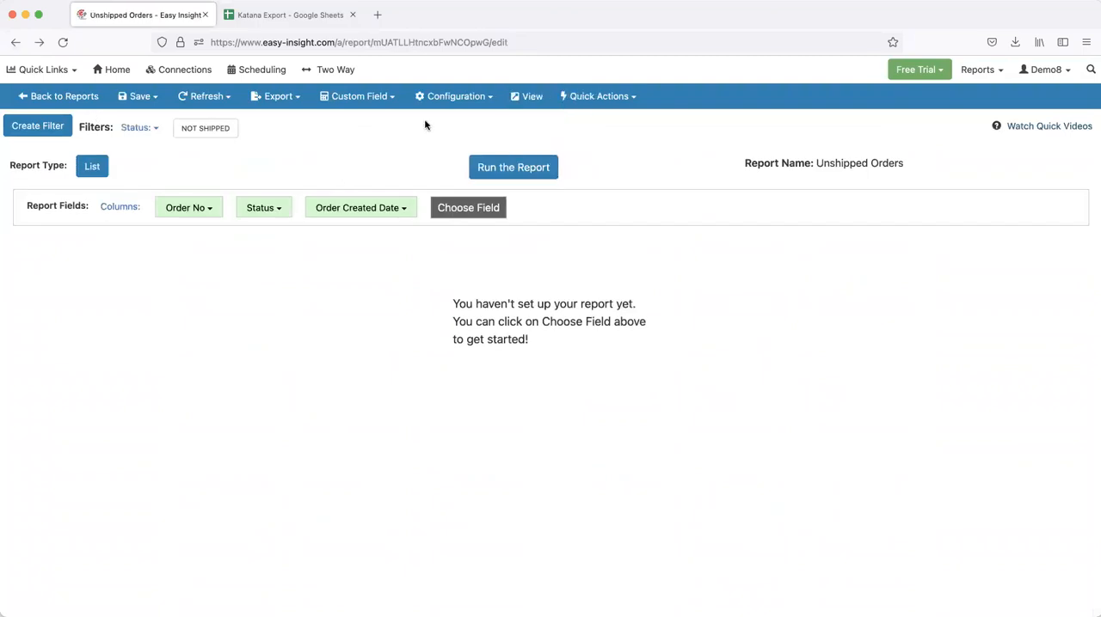
Review the Google Sheets export settings in the Unshipped Orders report's properties, then close the properties
left_click(447, 100)
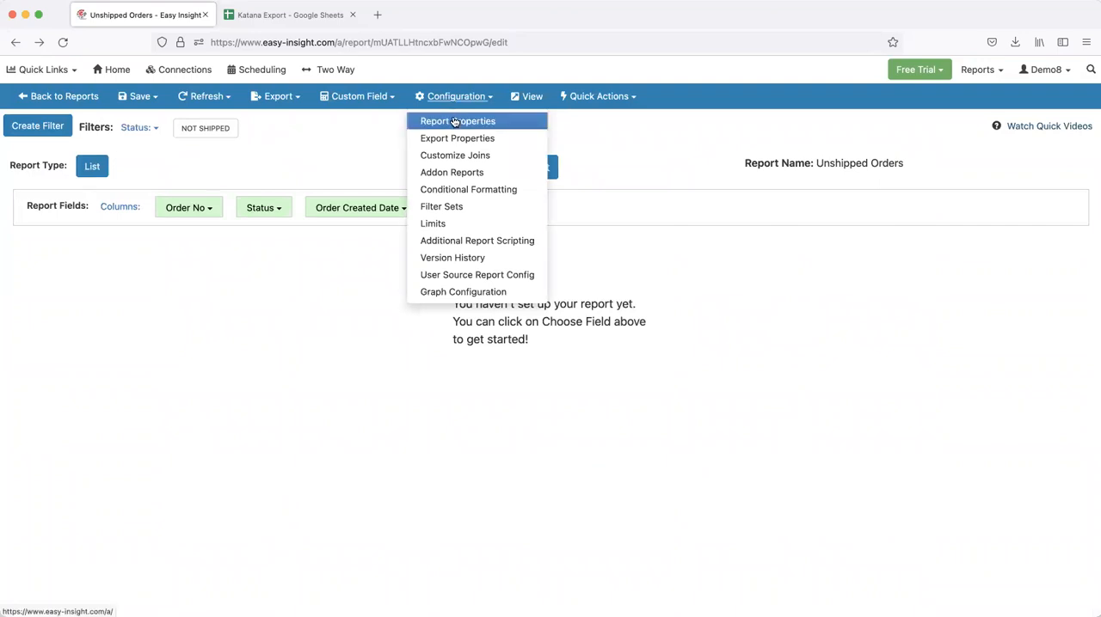
left_click(455, 123)
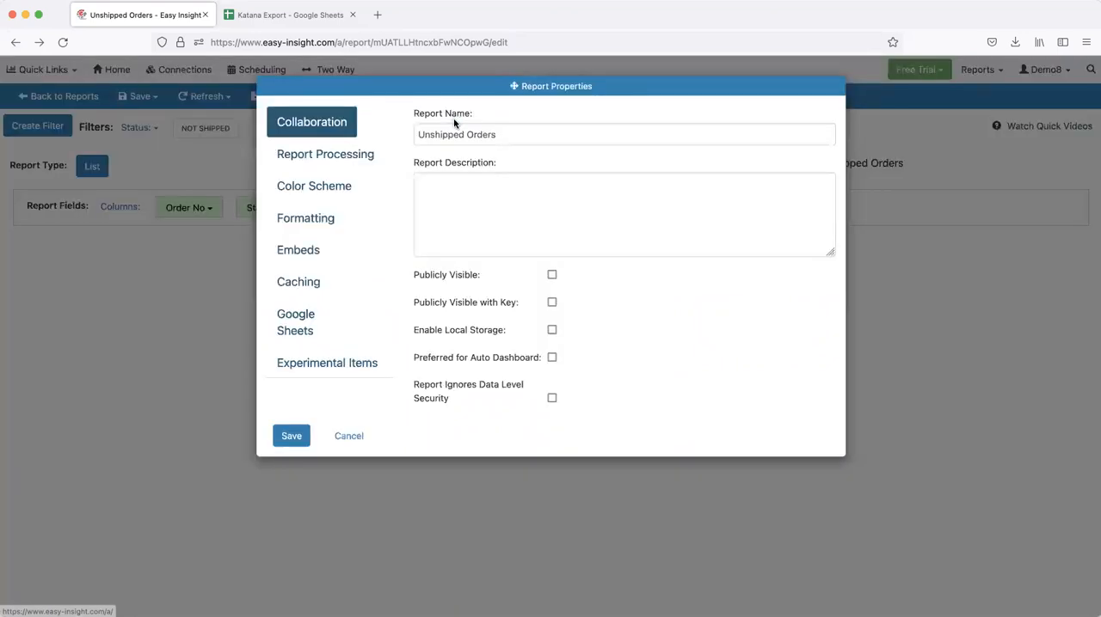
left_click(292, 328)
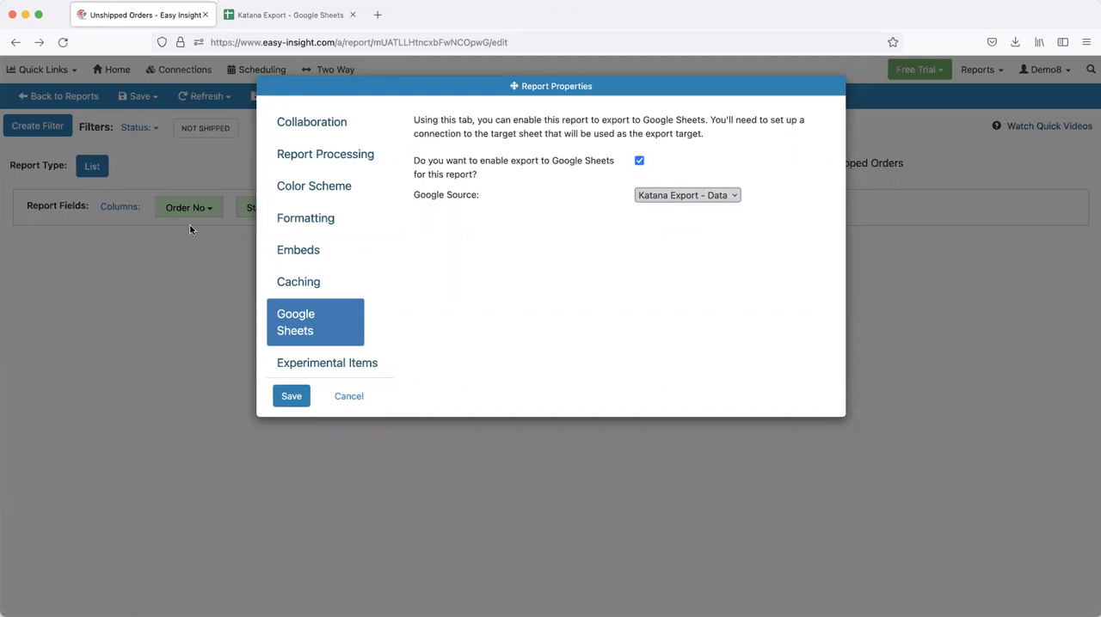
left_click(176, 166)
Export the Unshipped Orders report to Google Sheets and check the rows in the Katana Export spreadsheet
left_click(290, 99)
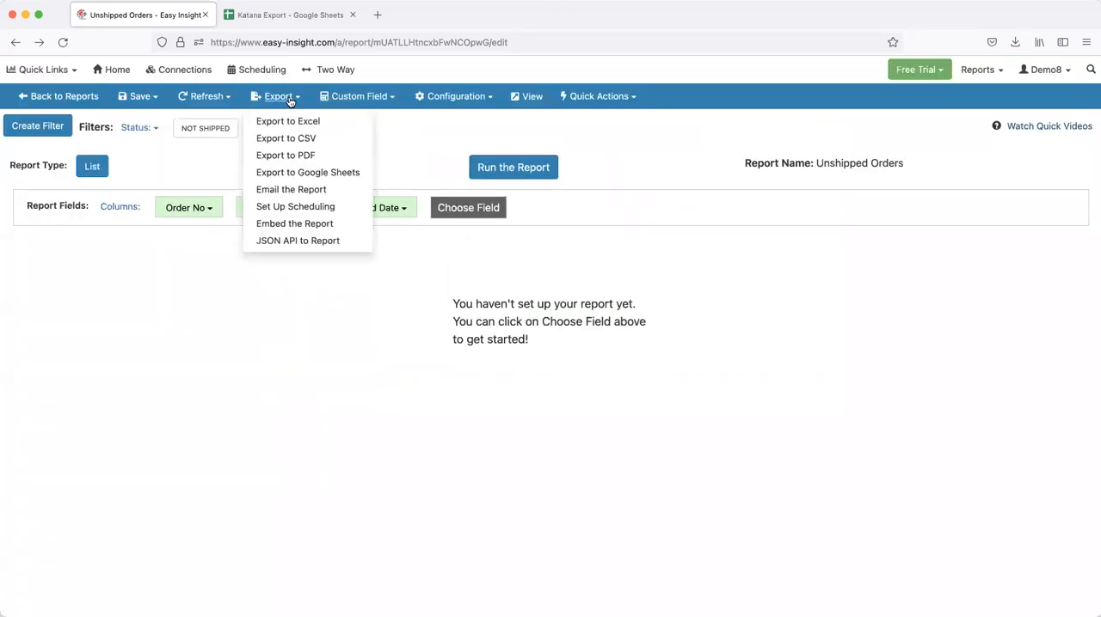
left_click(302, 172)
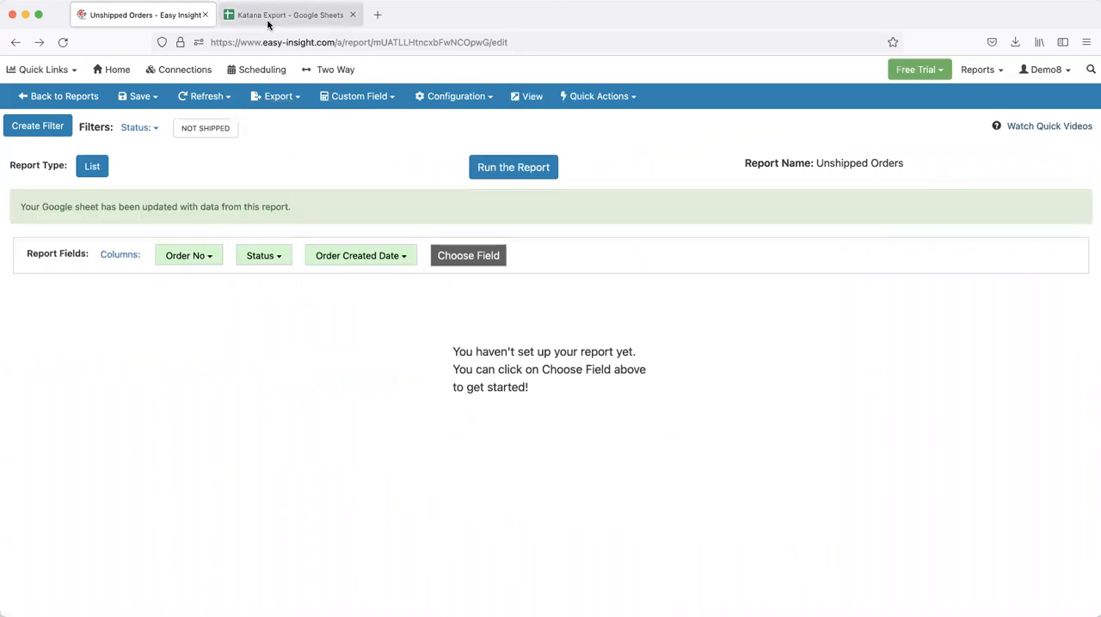
left_click(269, 19)
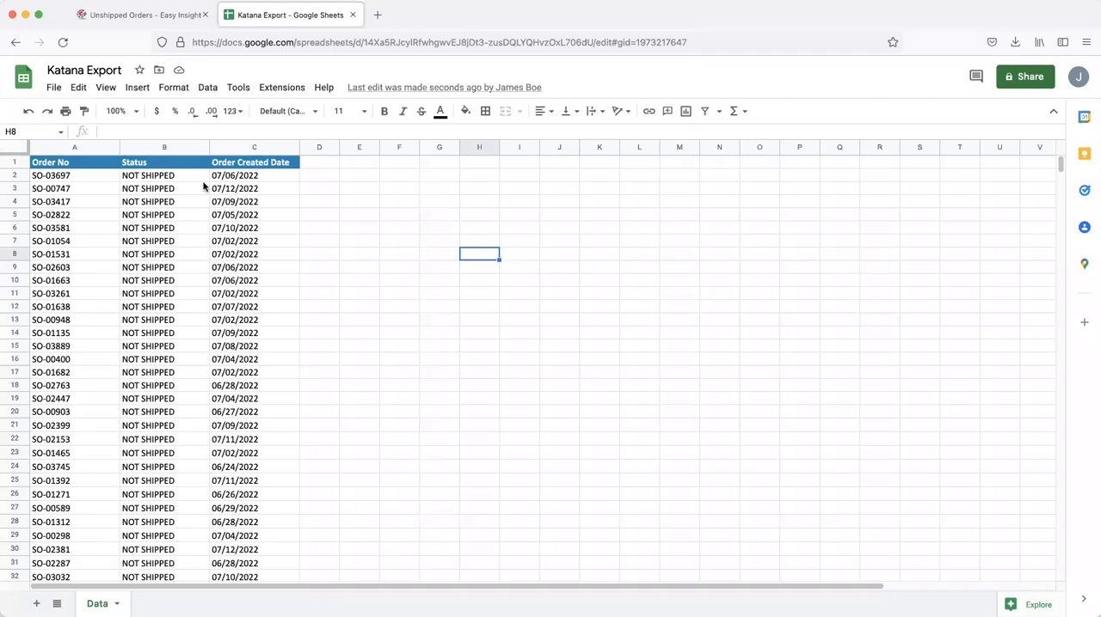
Switch back to Easy Insight and open the Teamwork Dashboard for editing
left_click(102, 17)
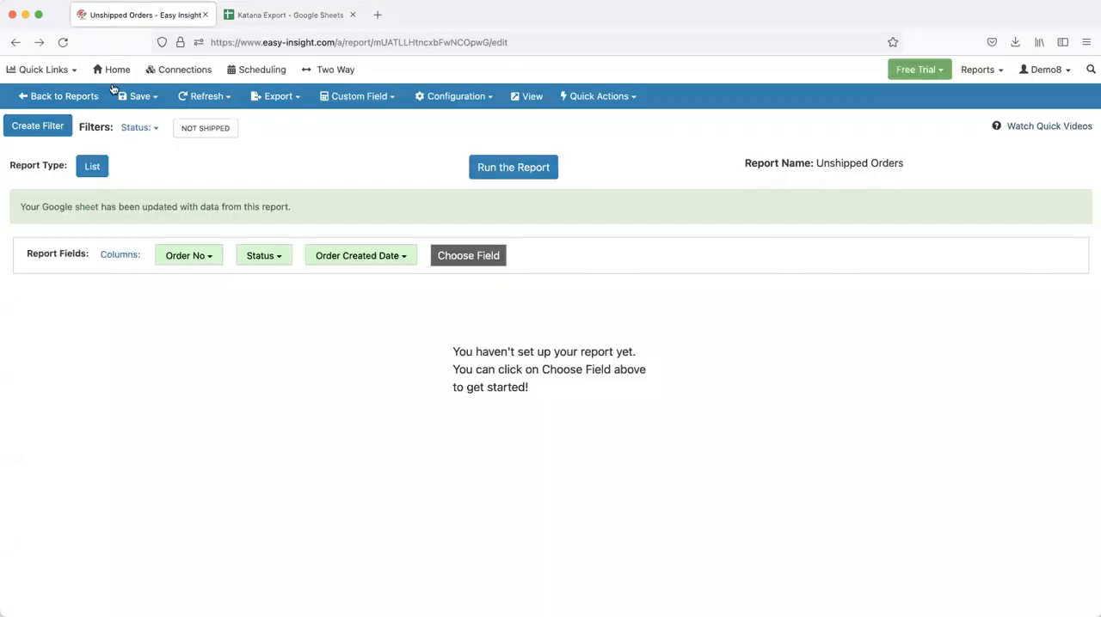
left_click(118, 72)
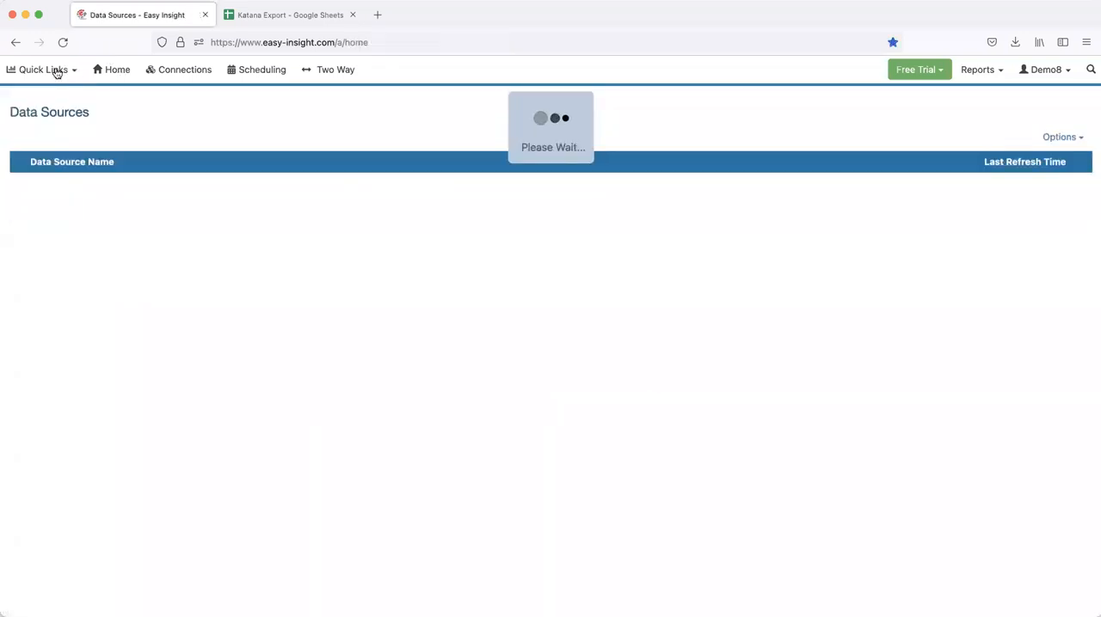
left_click(56, 72)
left_click(68, 188)
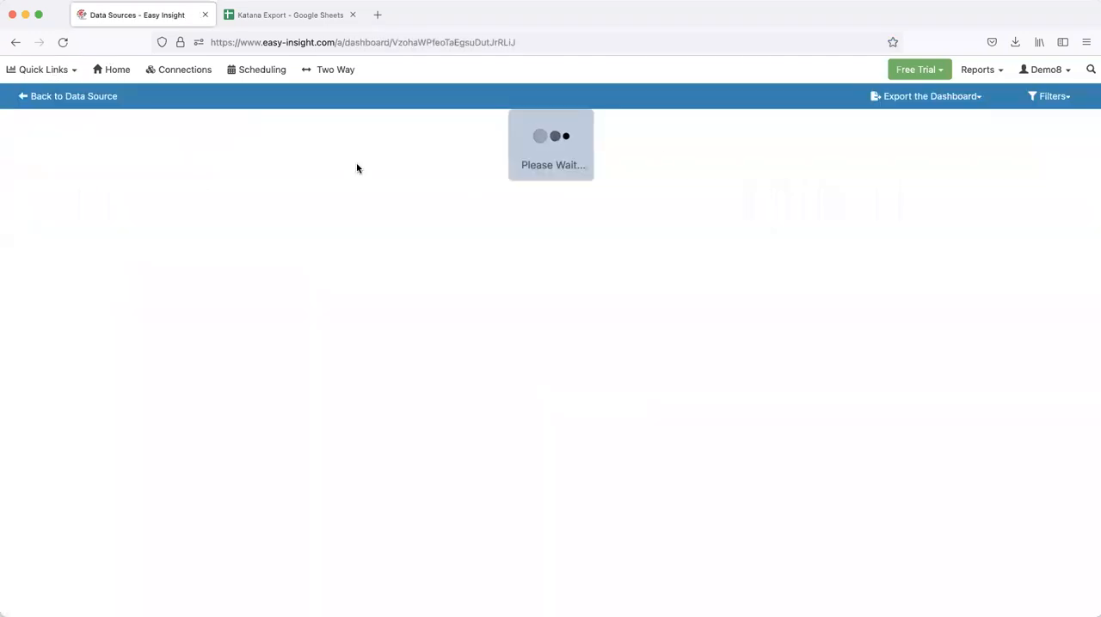
left_click(1042, 96)
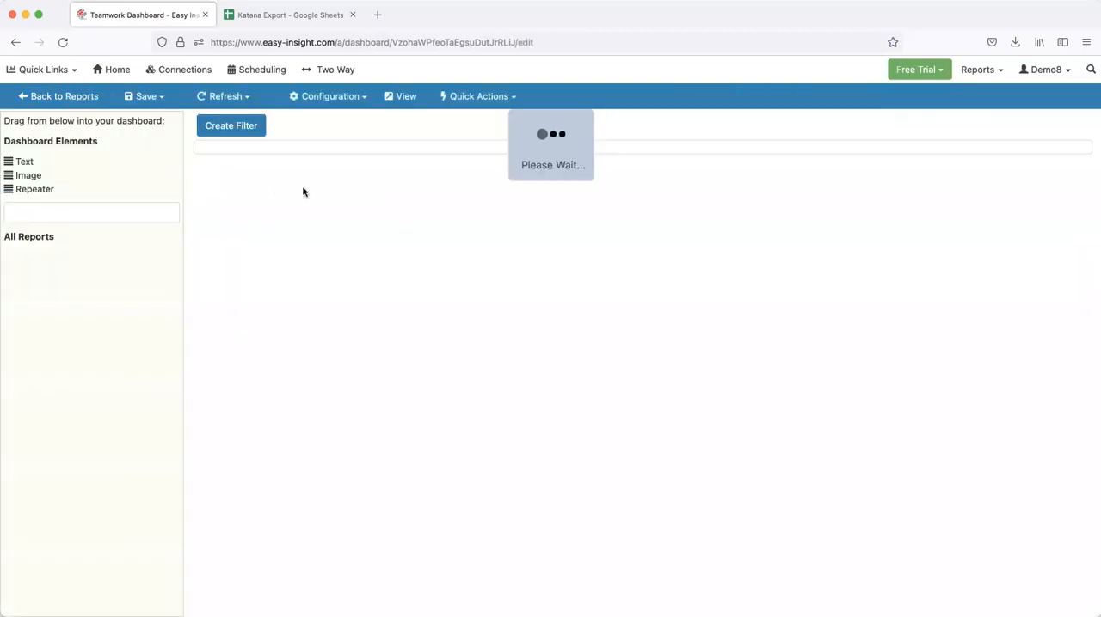
Search the dashboard's available reports for "hours" and clear the search
left_click(66, 225)
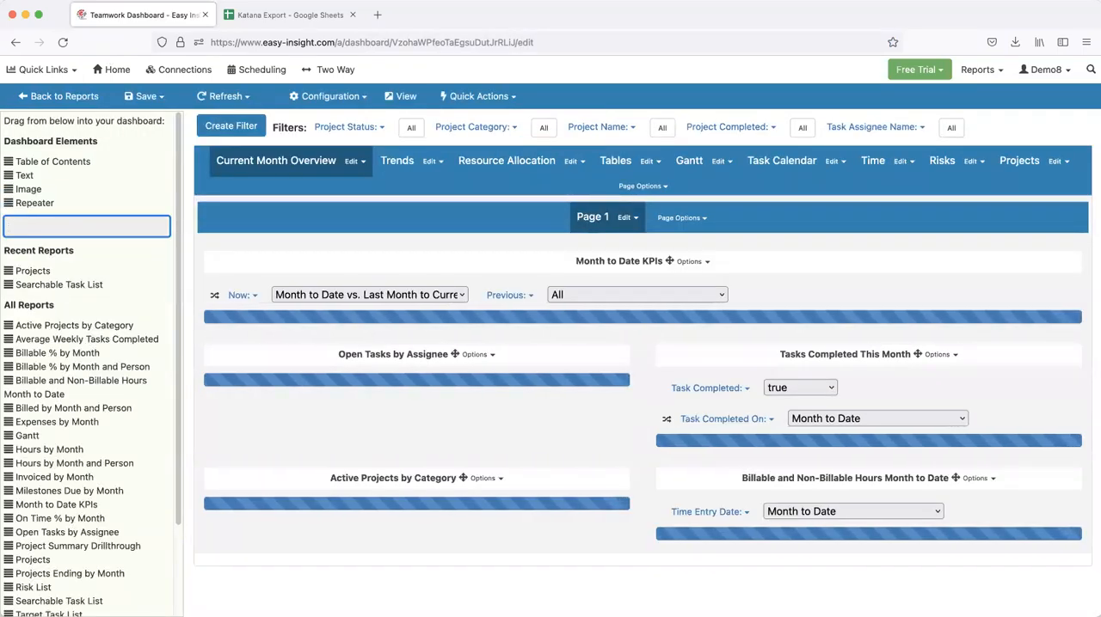
type("hours")
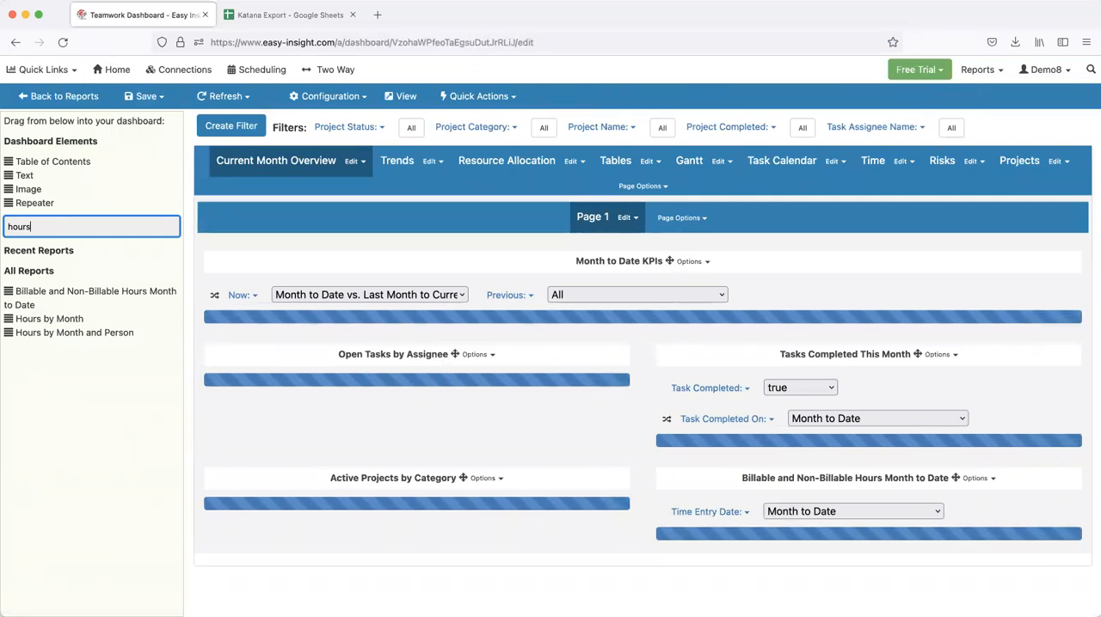
key("super+a")
key("BackSpace")
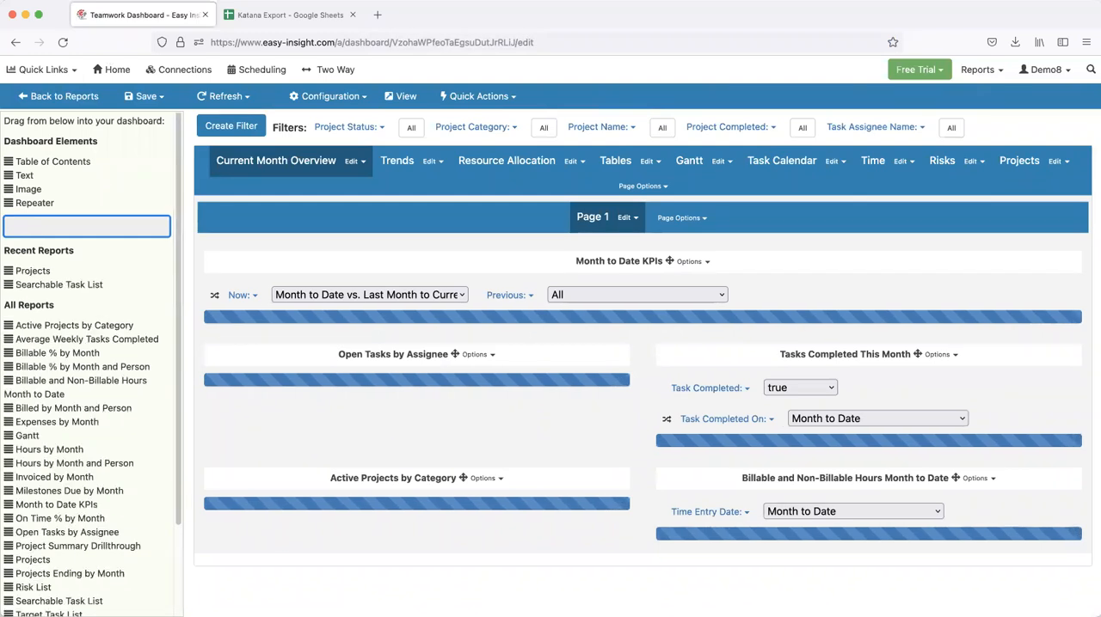
Add a new top-level page to the dashboard and place a Table of Contents element on it
left_click(575, 143)
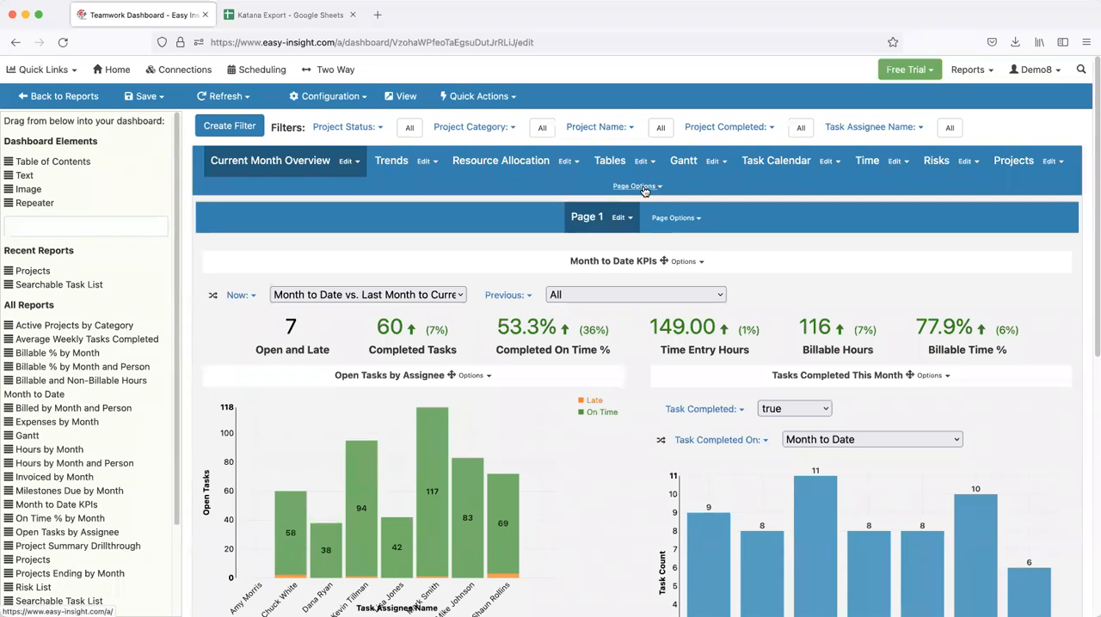
left_click(636, 186)
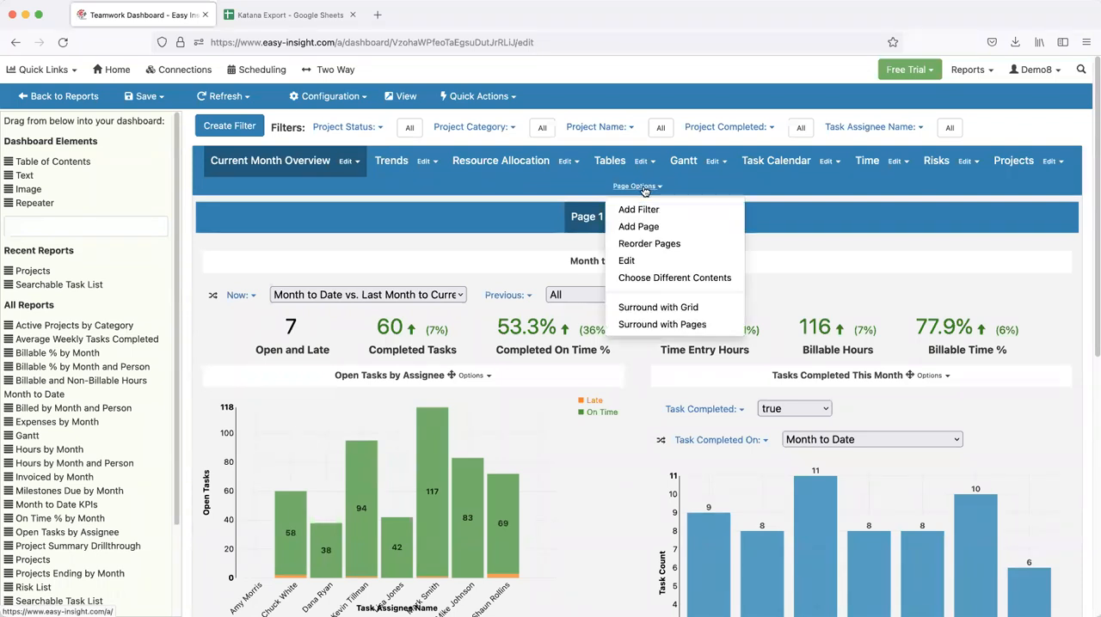
left_click(644, 226)
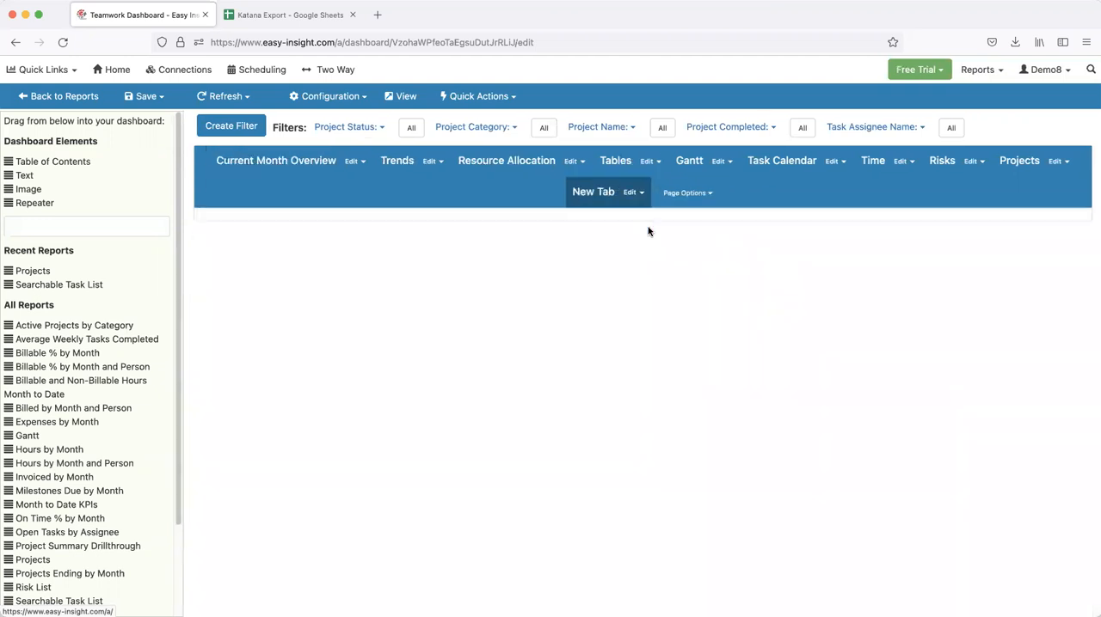
left_click_drag(24, 160, 493, 220)
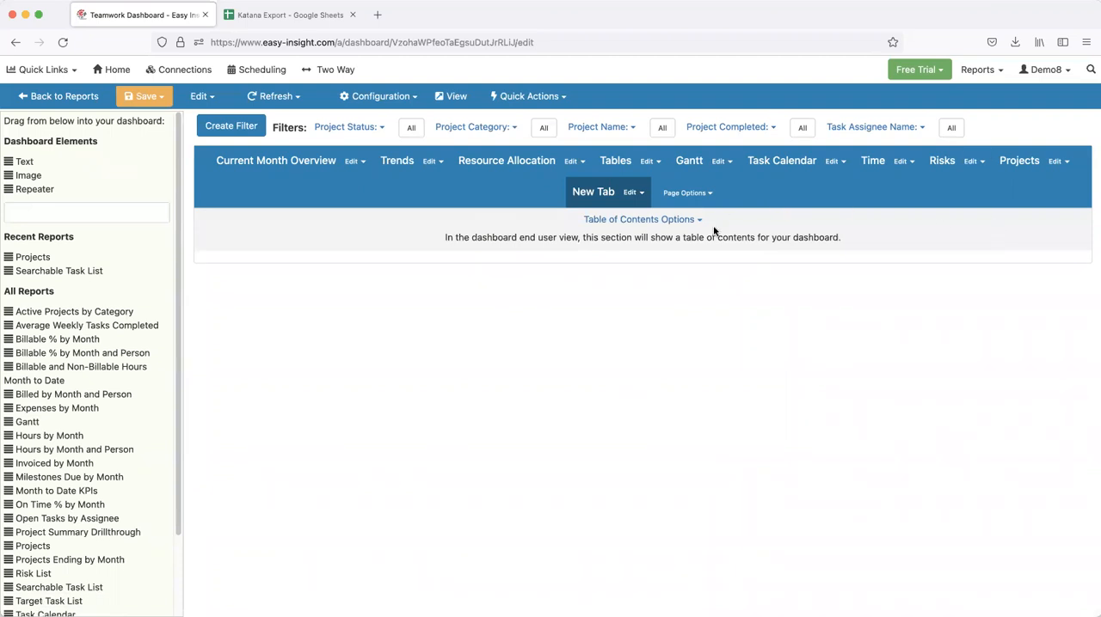
Rename the new dashboard page as Welcome
left_click(636, 193)
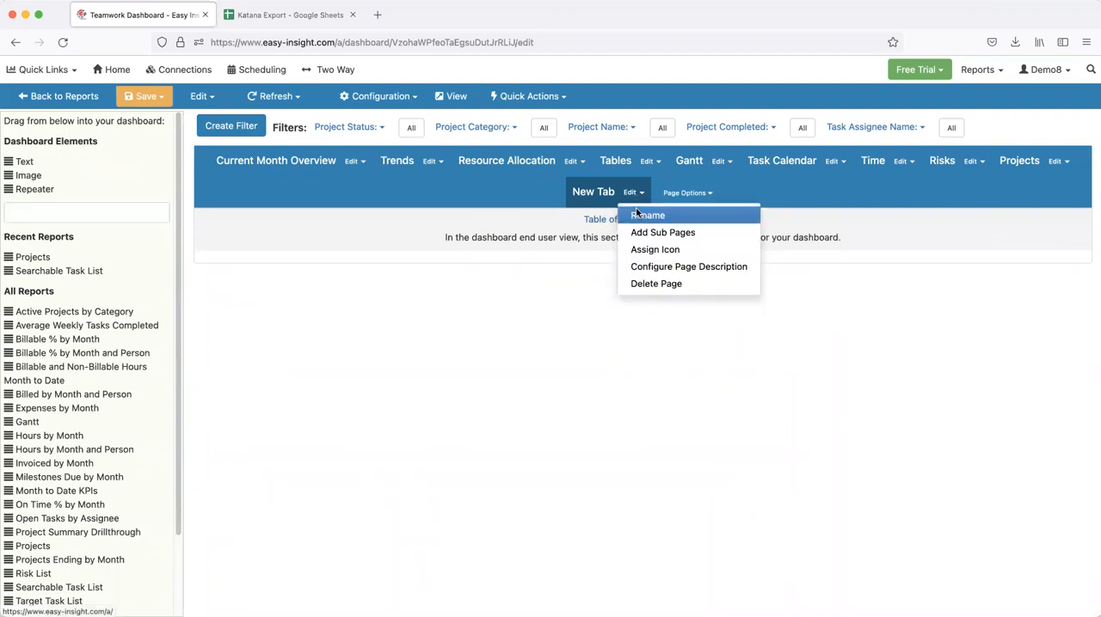
left_click(646, 214)
triple_click(592, 188)
type("Welcom")
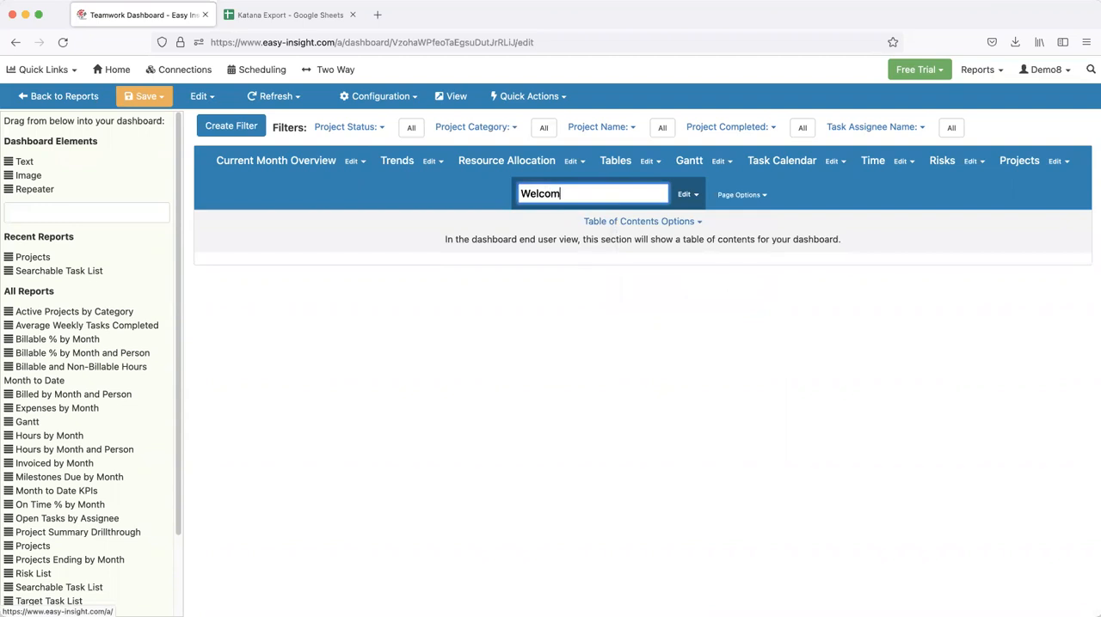
type("e")
key("Return")
Reorder the dashboard pages so that Welcome comes before Current Month Overview
left_click(703, 194)
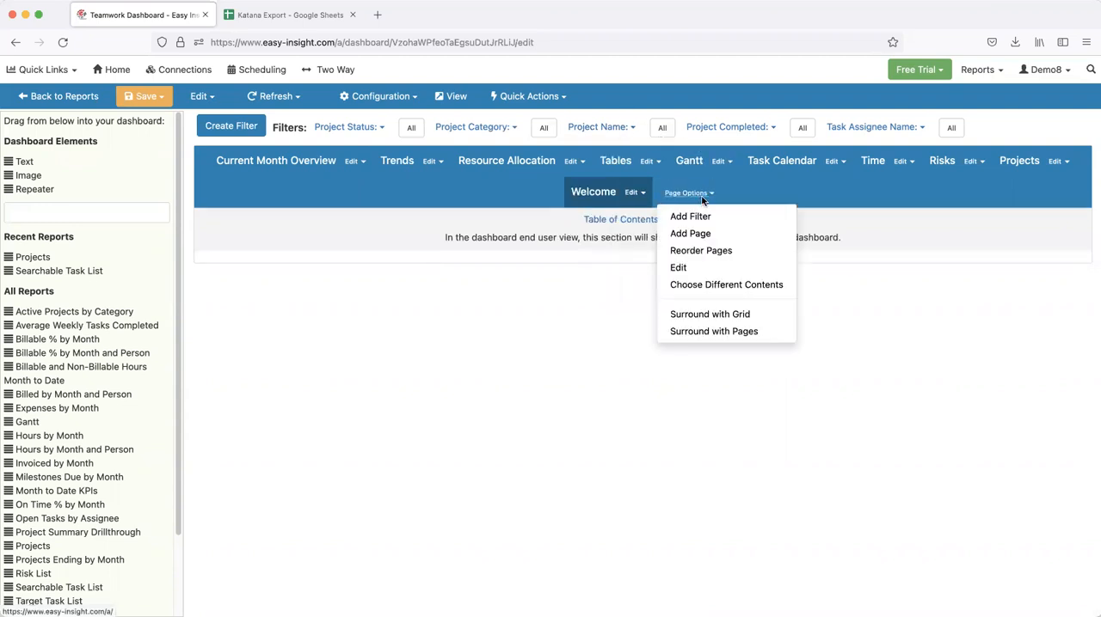
left_click(713, 248)
left_click_drag(424, 272, 412, 114)
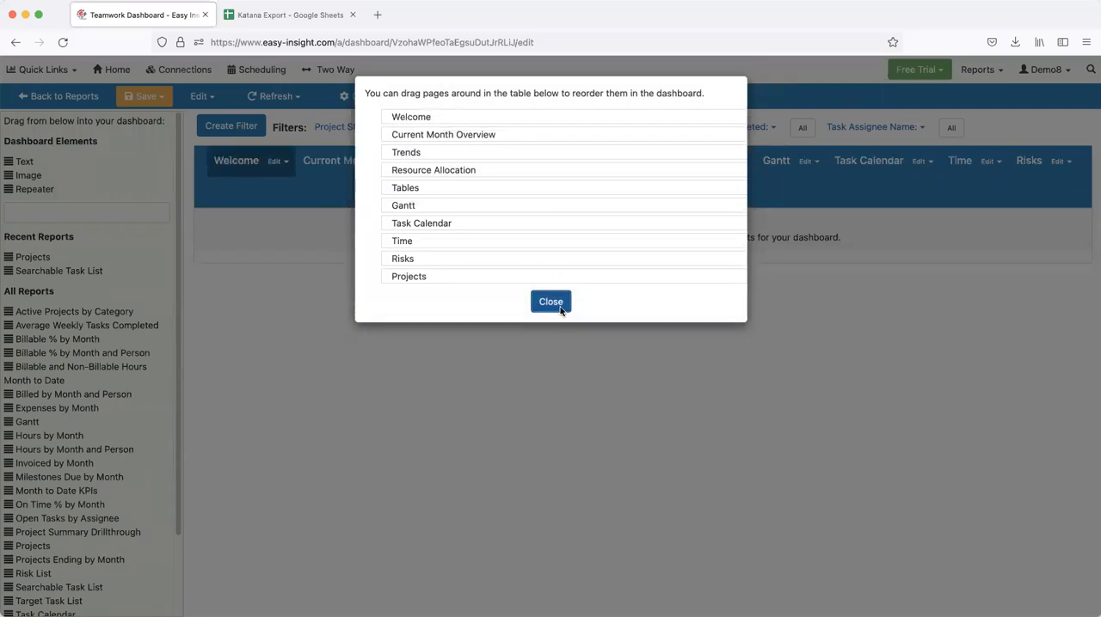
left_click(550, 301)
Save the dashboard and view its Welcome page as an end user
left_click(144, 96)
left_click(159, 118)
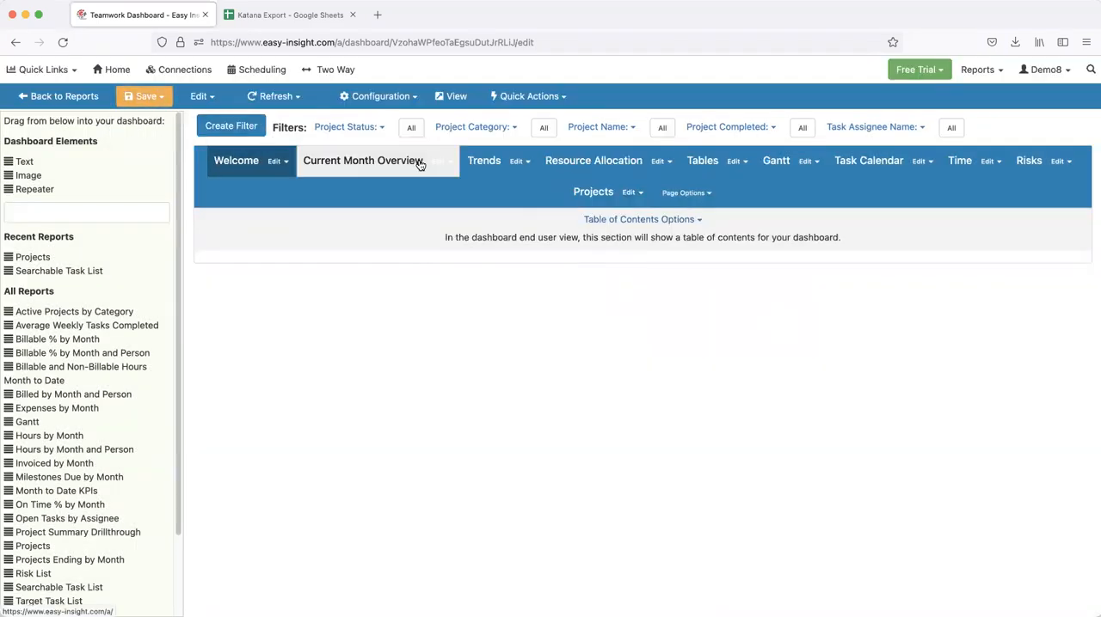
left_click(521, 239)
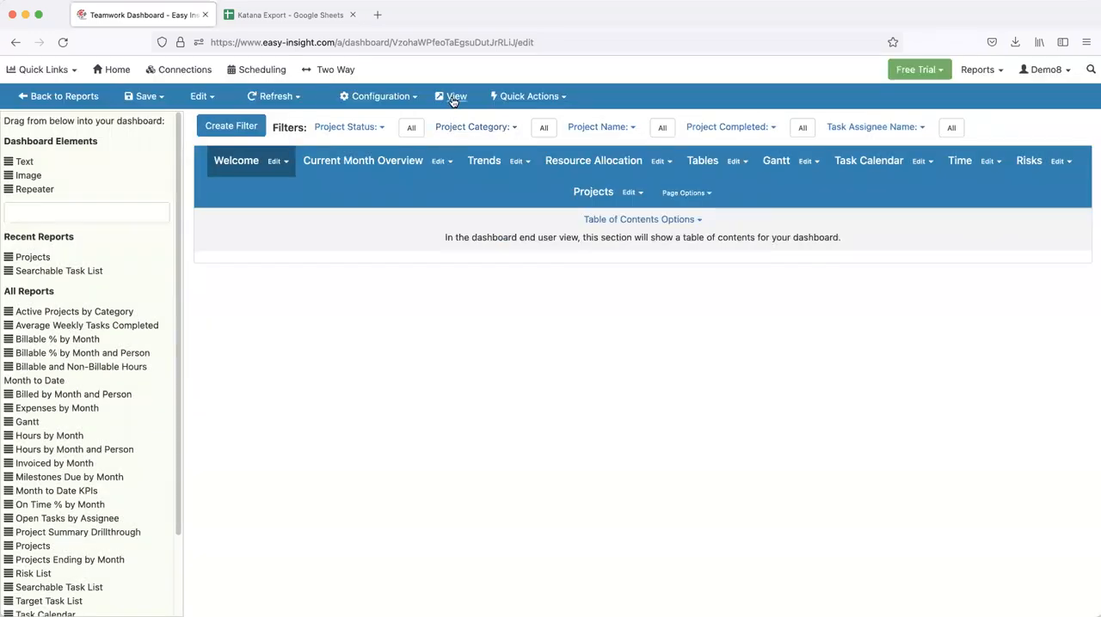
left_click(449, 96)
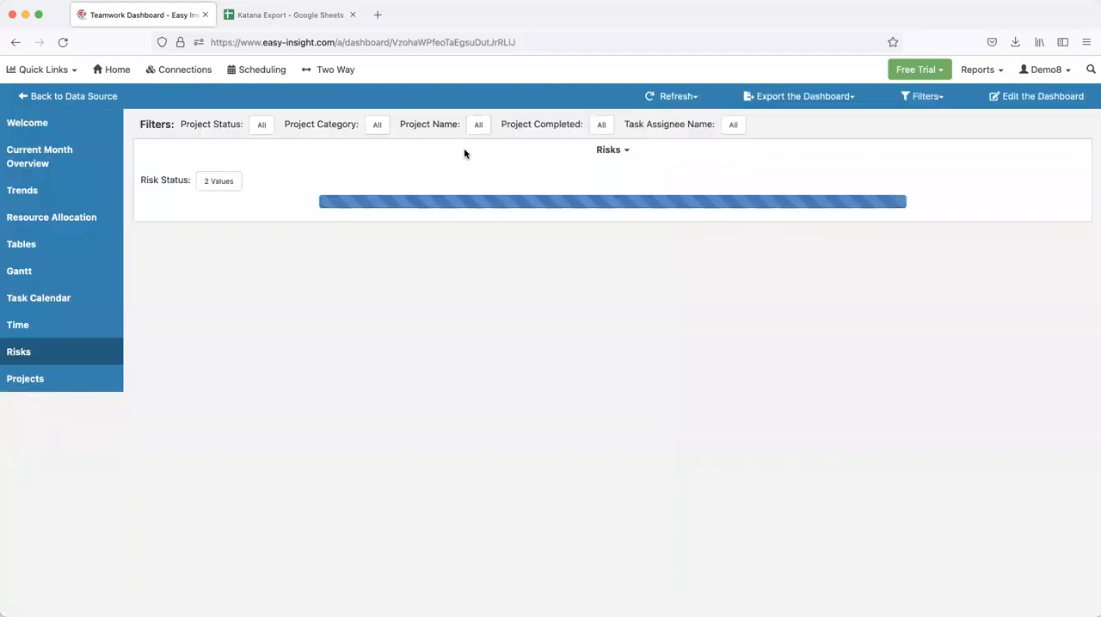
left_click(61, 128)
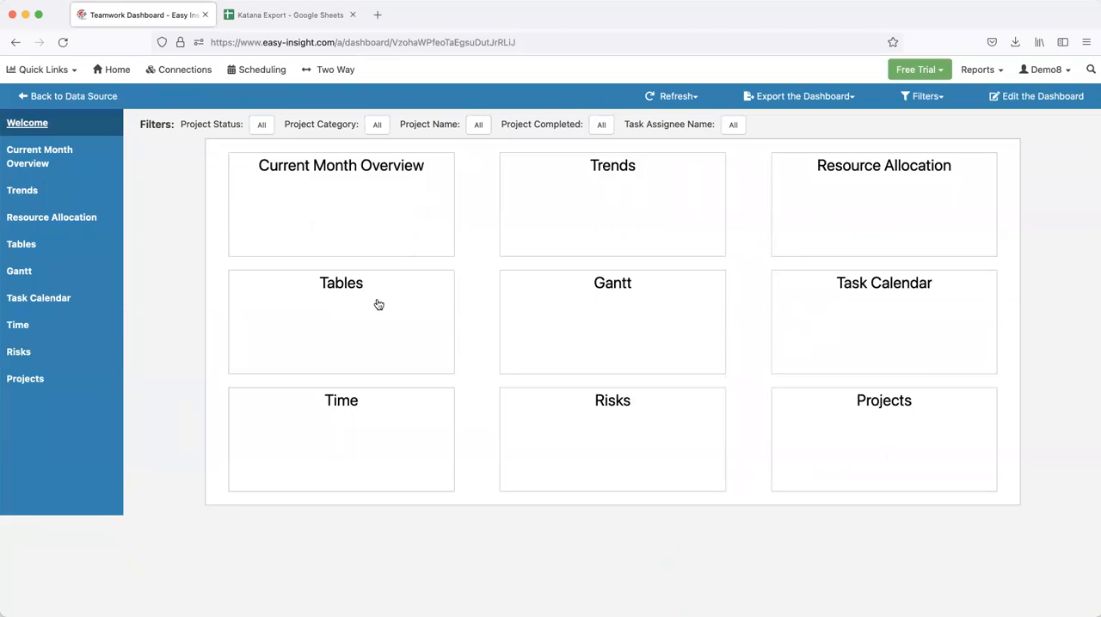
Return to editing the dashboard and describe the Current Month Overview page as "This page provides a high level view of your Teamwork projects and tasks."
left_click(1042, 97)
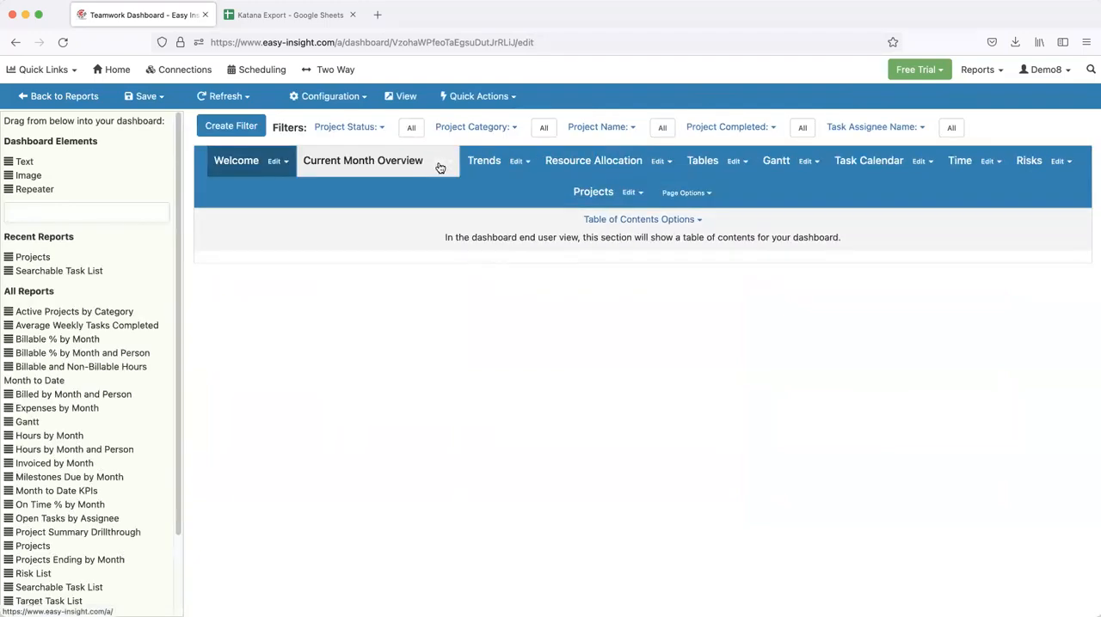
left_click(440, 166)
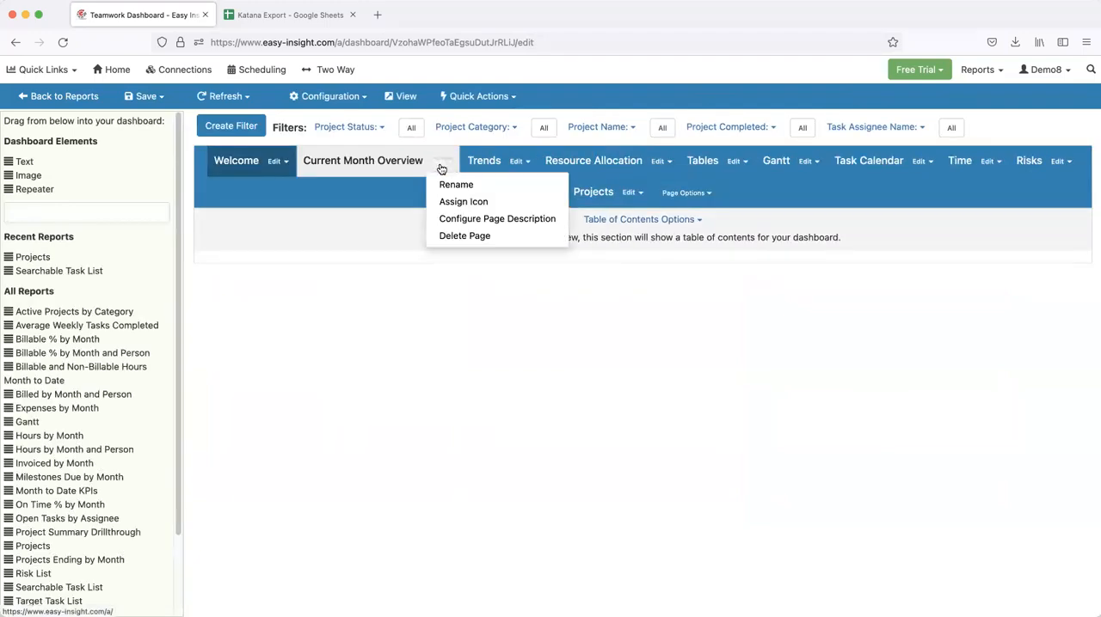
left_click(461, 221)
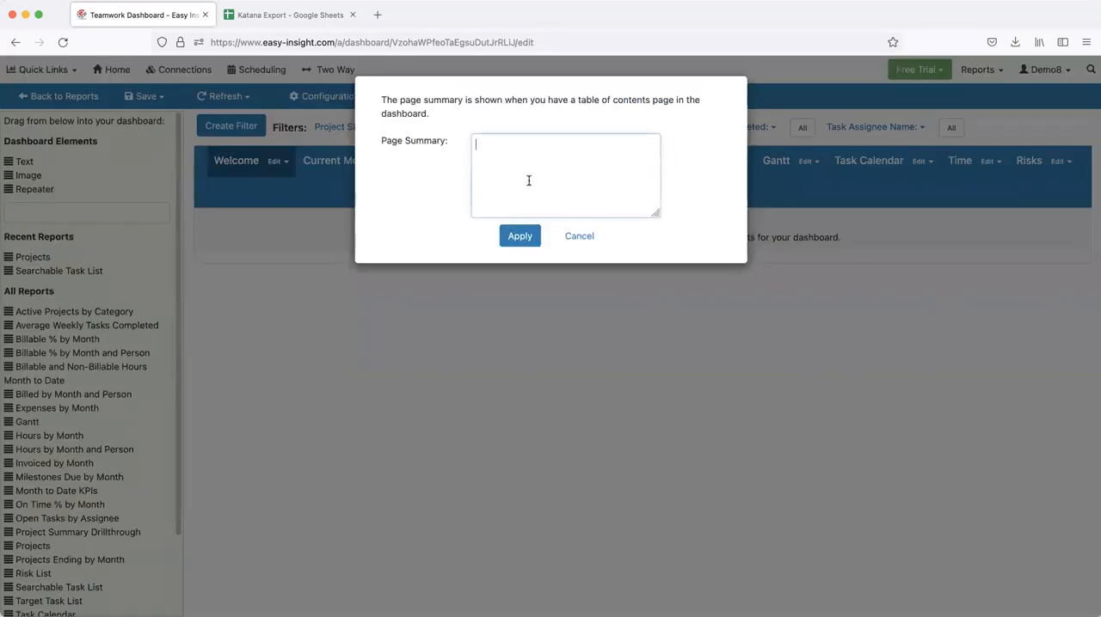
type("This page provides a high level view of your Teamr")
type("ork projects and tasks.")
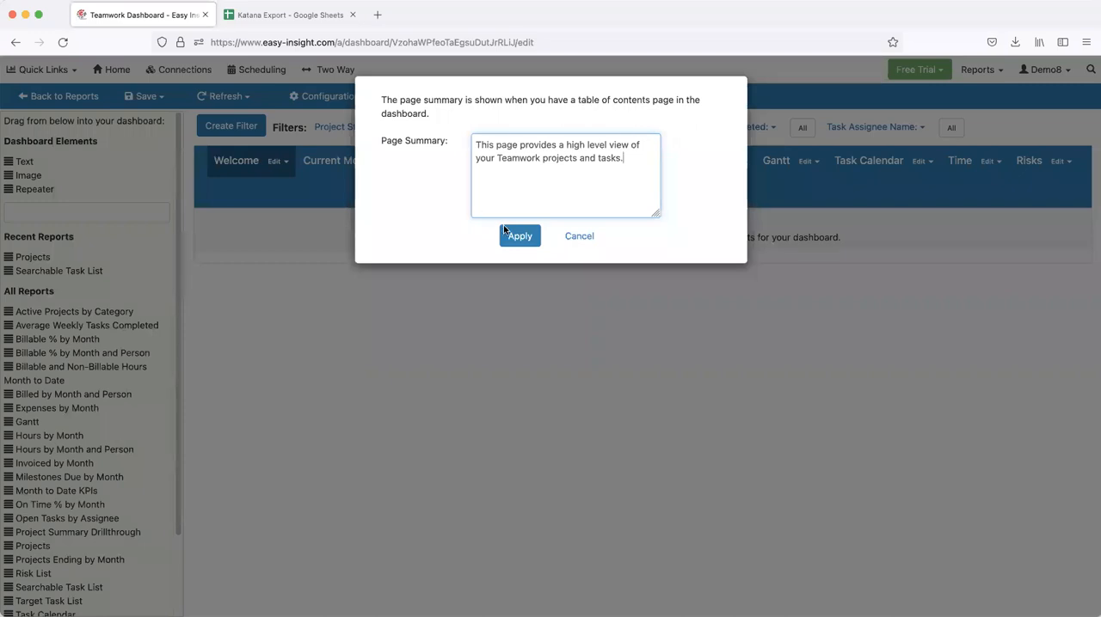
left_click(516, 235)
left_click(519, 162)
left_click(536, 202)
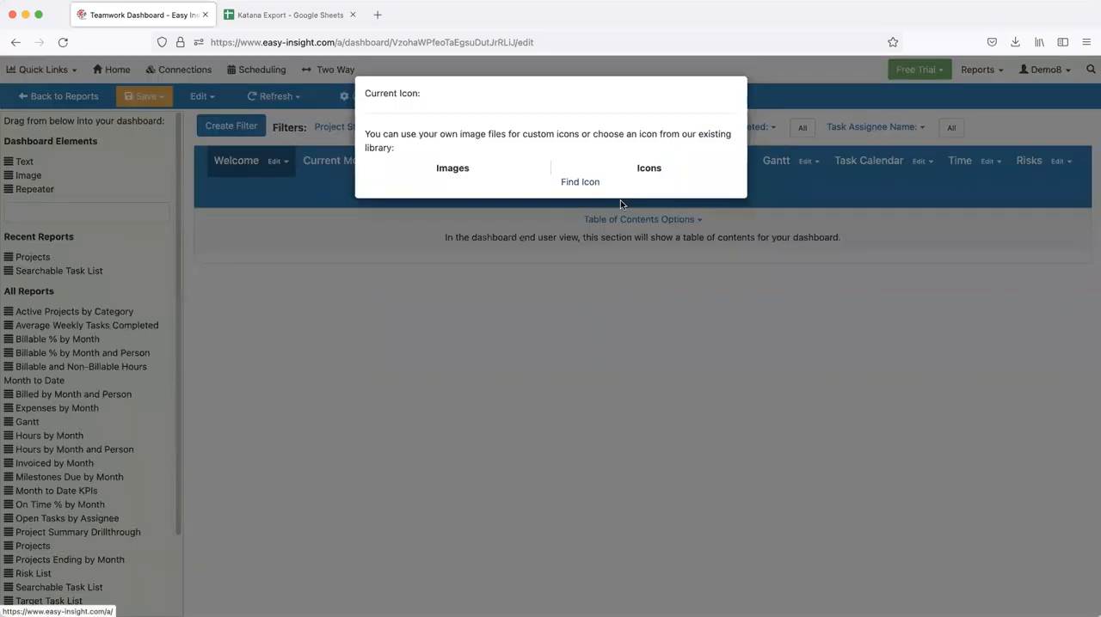
key("Escape")
Set the Trends page's summary to "These trend reports help you look at how your project management performance has changed."
left_click(522, 166)
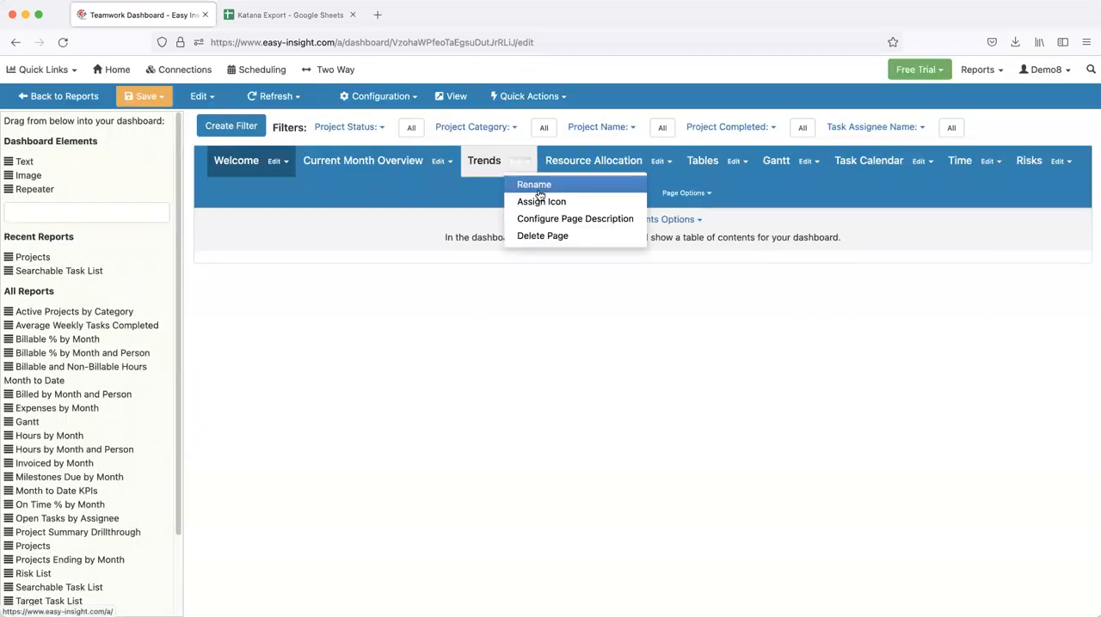
left_click(545, 215)
type("th")
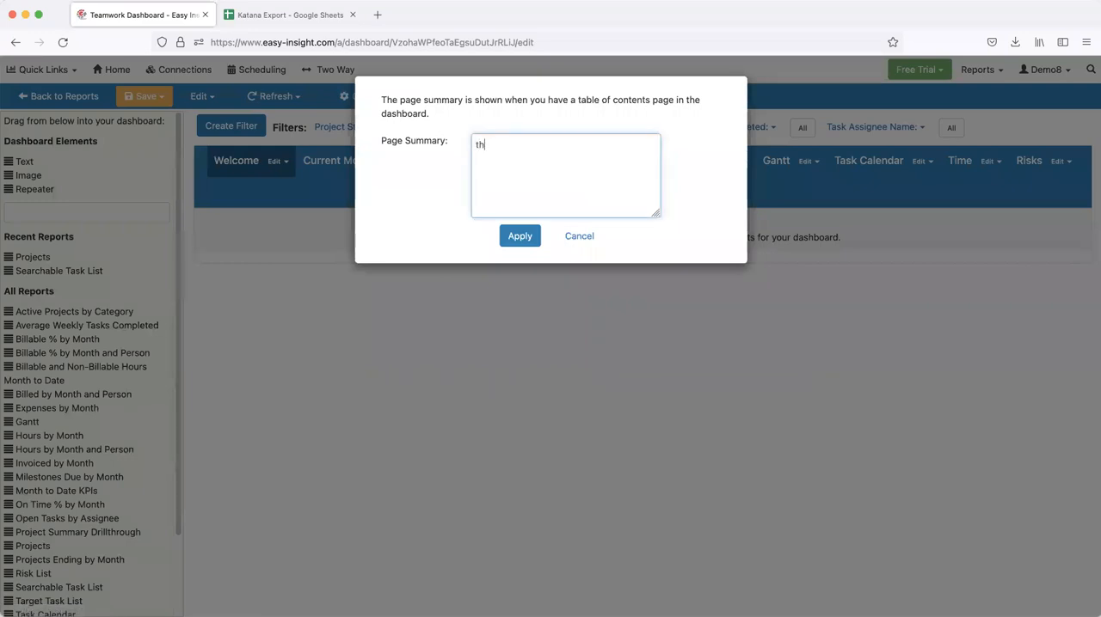
type("ese trend repo")
type(" how your p")
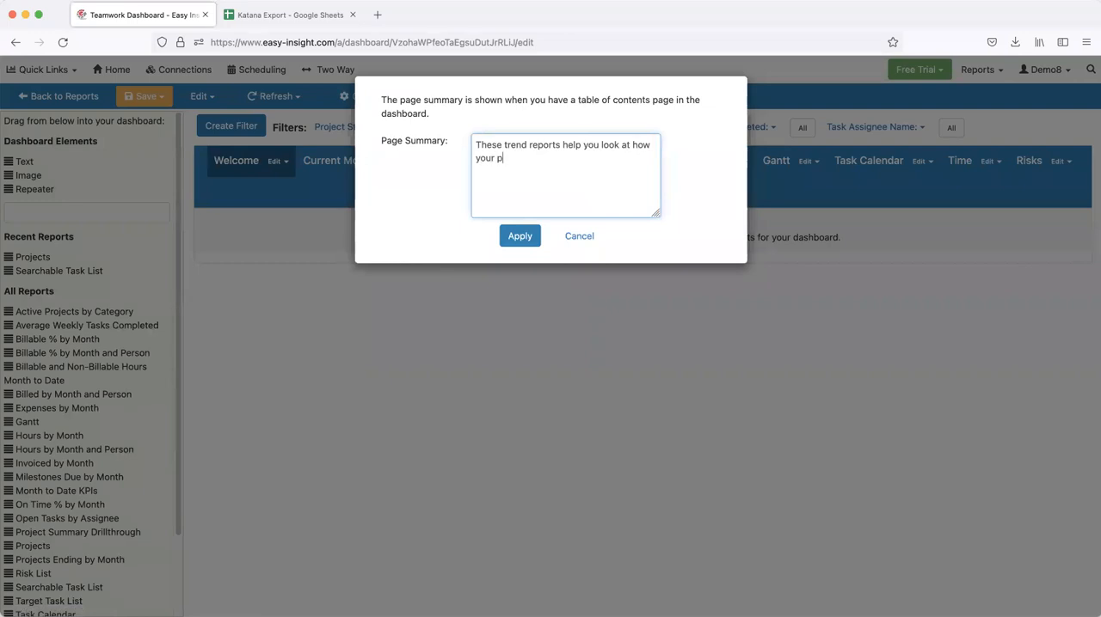
type("roject management performance has changed.")
left_click(519, 236)
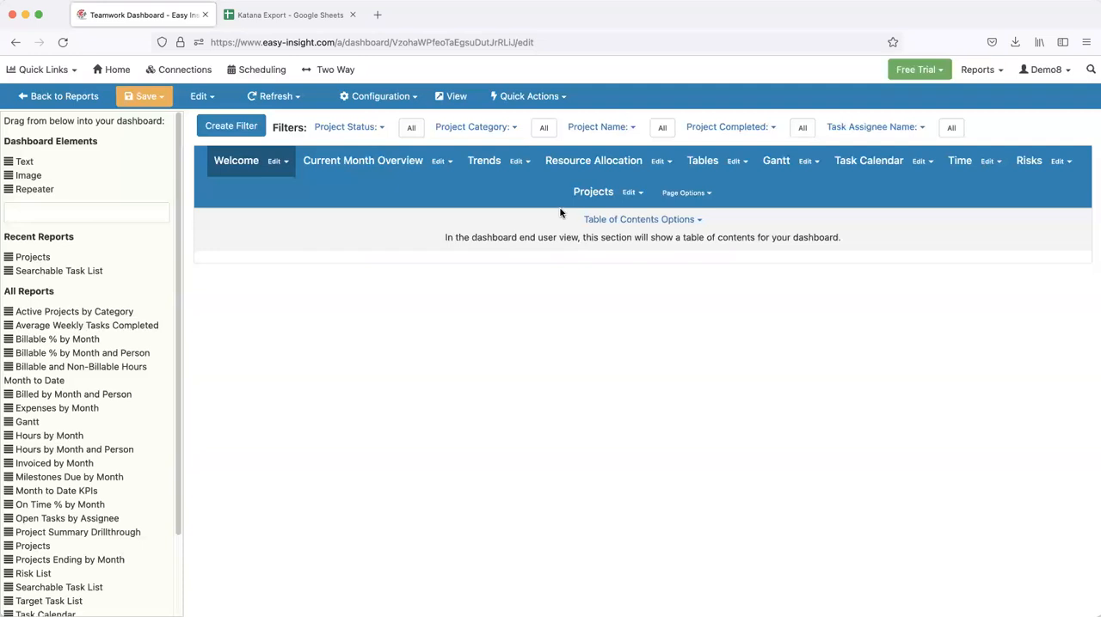
Set the Resource Allocation page's summary to "Use this resource allocation section to manage the upcoming workload of your team."
left_click(661, 165)
left_click(684, 233)
type("Use this resource allocation s")
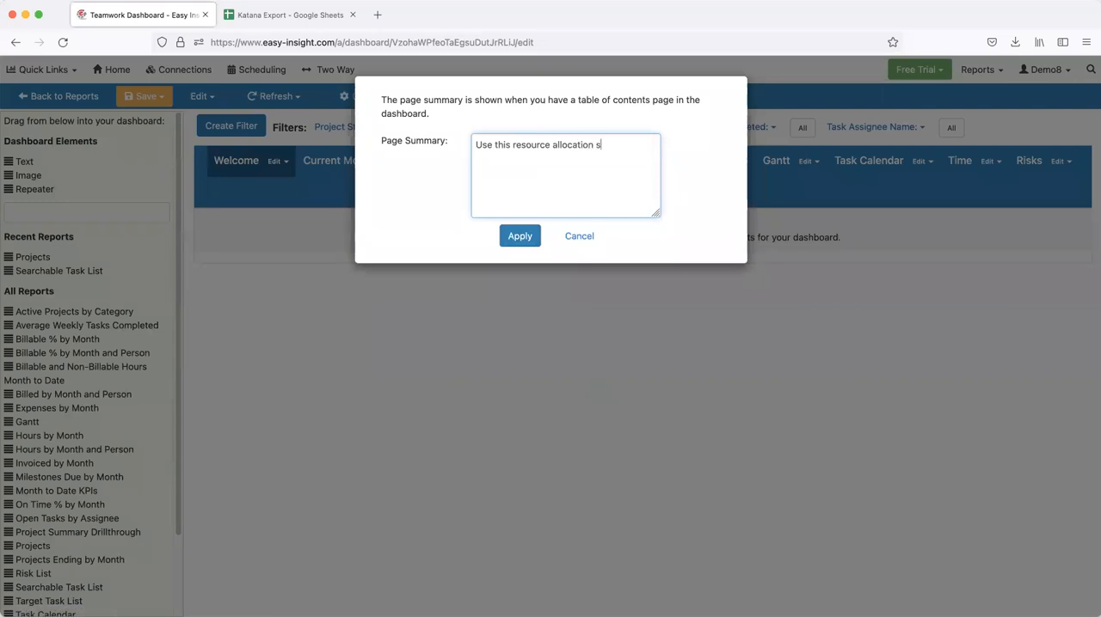
type("ection to manaage the workload of ")
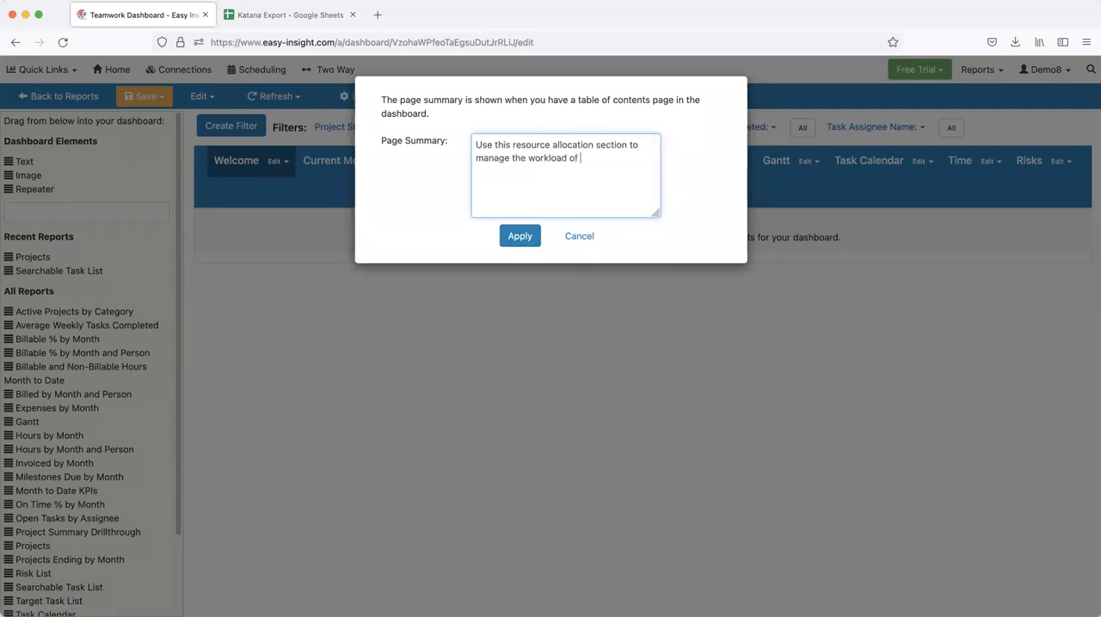
type("your up")
key("BackSpace")
key("BackSpace")
type("reso")
type("upcoin")
key("BackSpace")
key("BackSpace")
type("ming workload of your team")
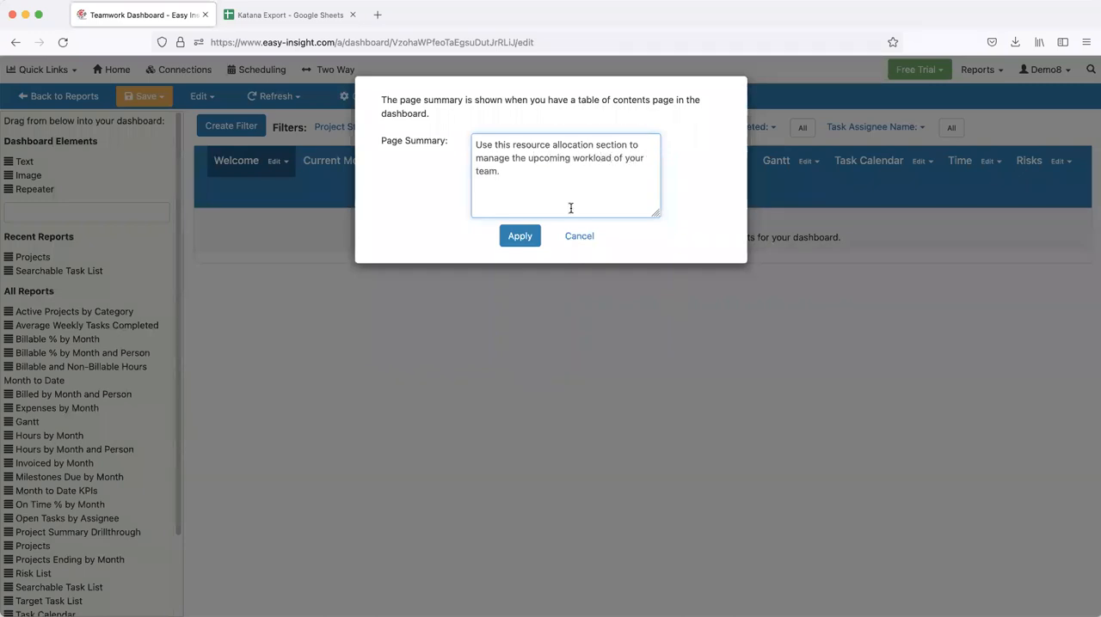
left_click(519, 236)
Save the dashboard, and in the end user view open Trends from the table of contents and return to Welcome
left_click(144, 95)
left_click(157, 122)
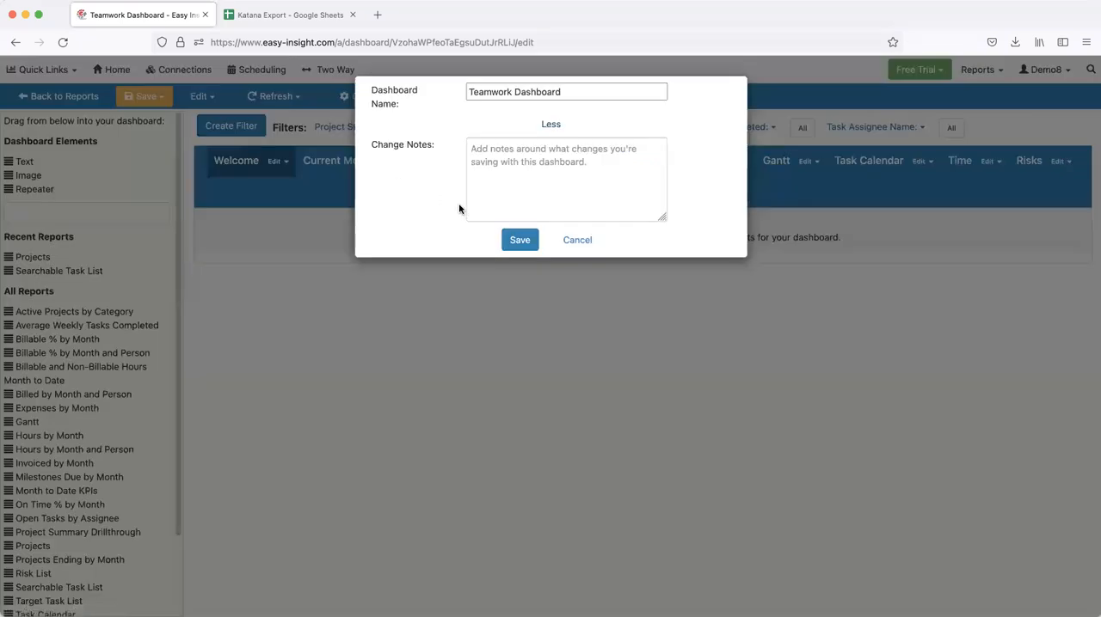
left_click(520, 240)
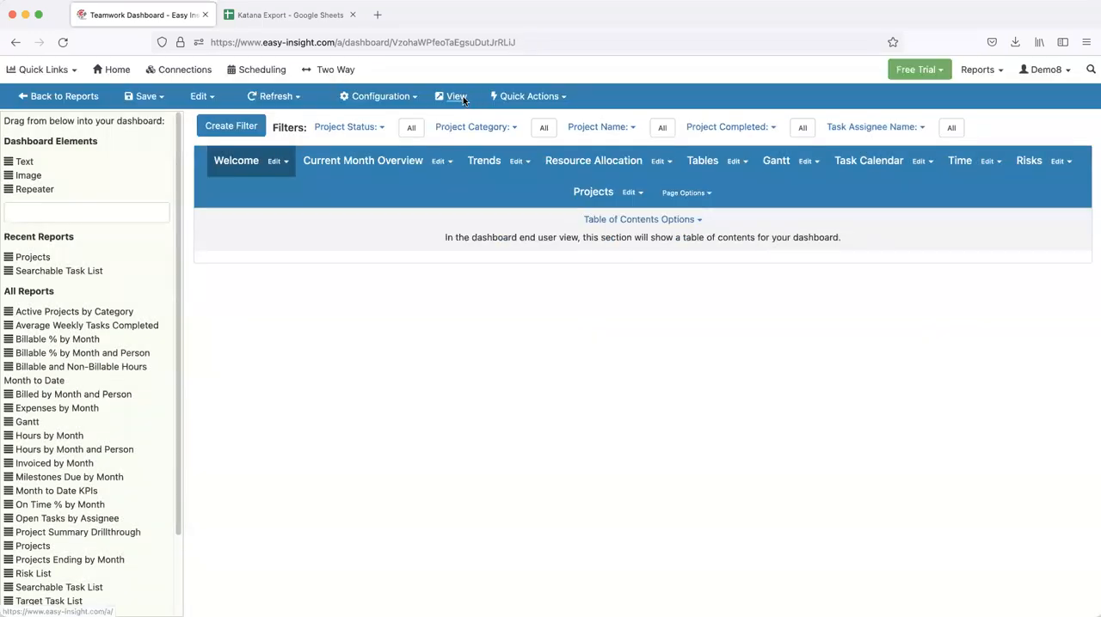
left_click(456, 97)
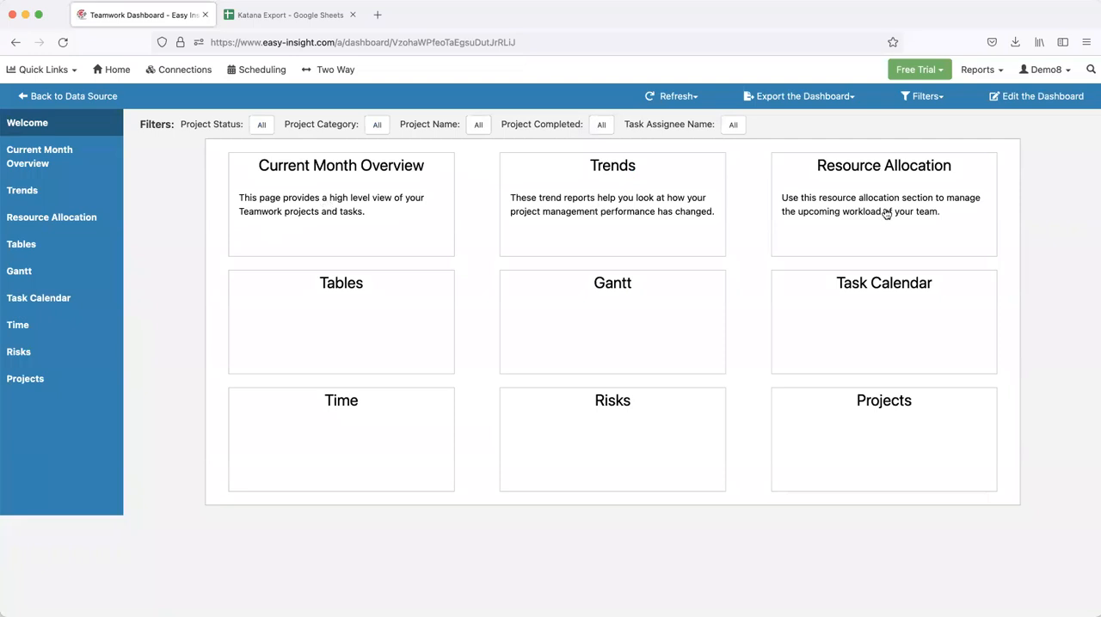
left_click(633, 215)
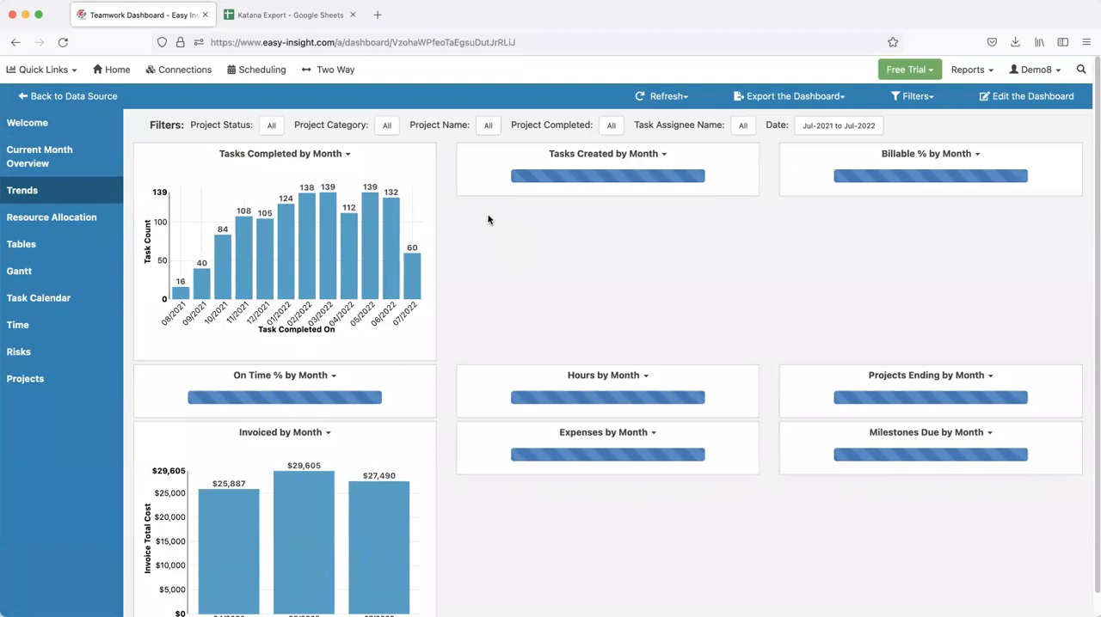
left_click(28, 125)
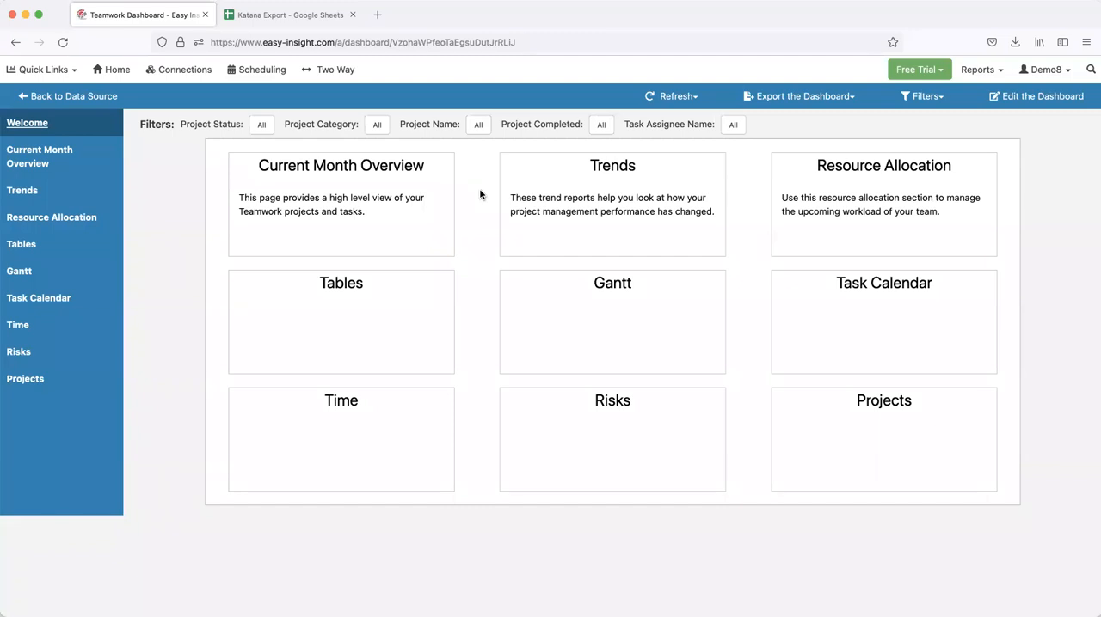
Return to editing the dashboard and assign a bar chart icon, found by searching "chart", to the Current Month Overview page
left_click(1033, 98)
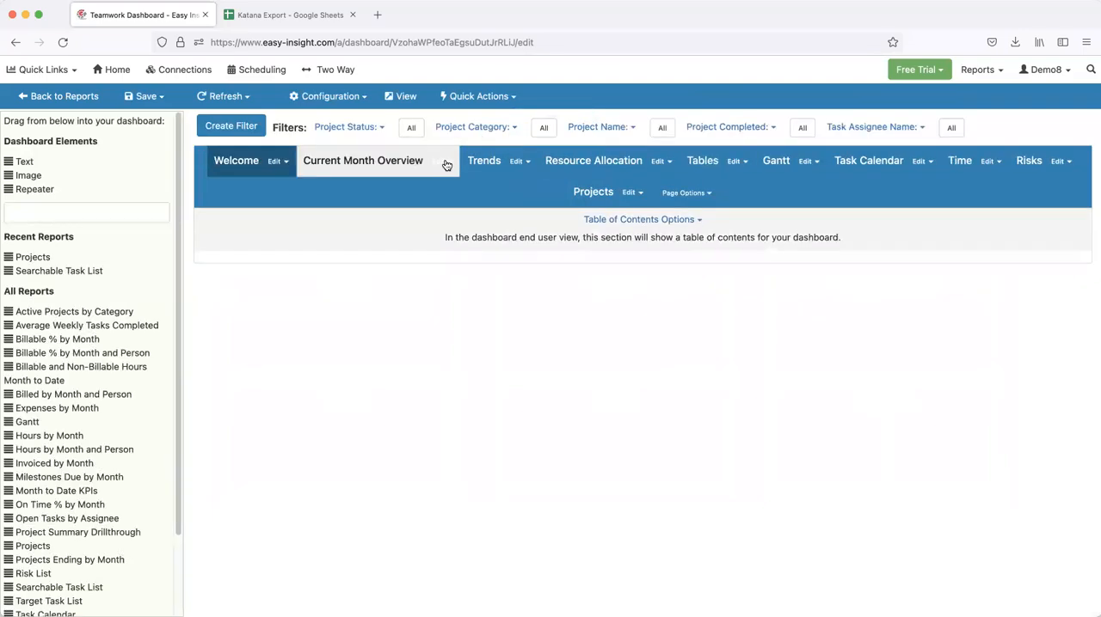
left_click(439, 165)
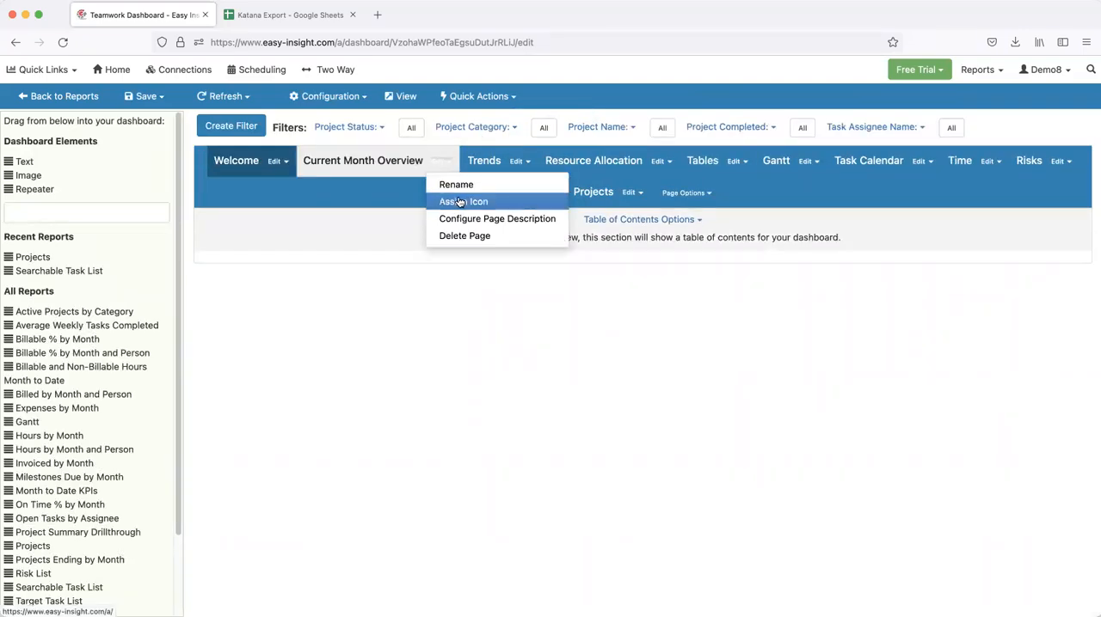
left_click(462, 201)
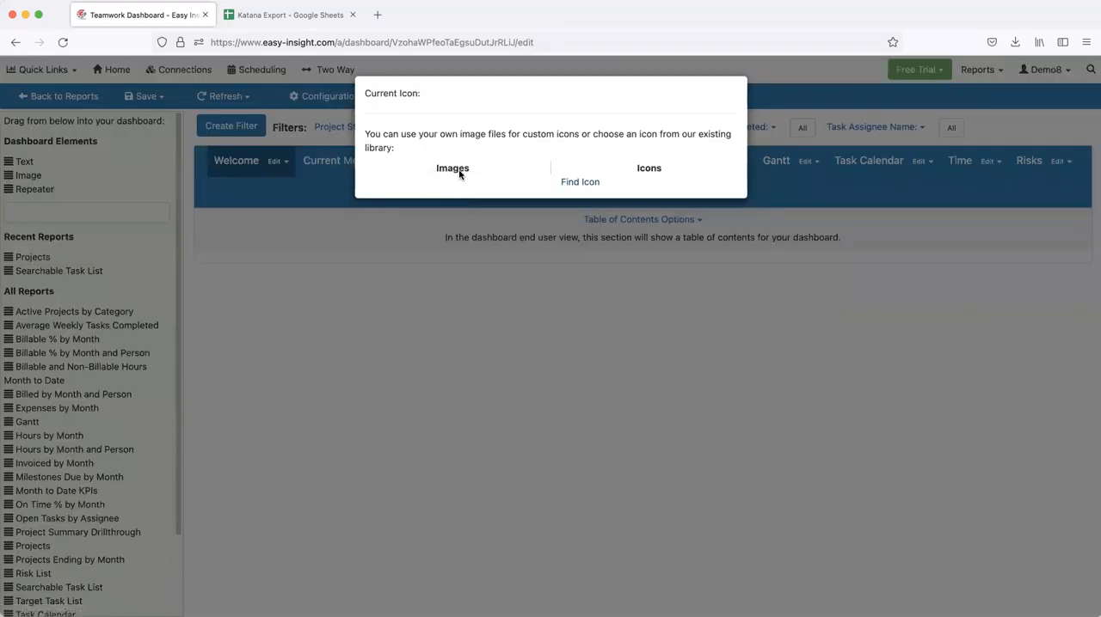
left_click(567, 182)
left_click(362, 96)
type("chart")
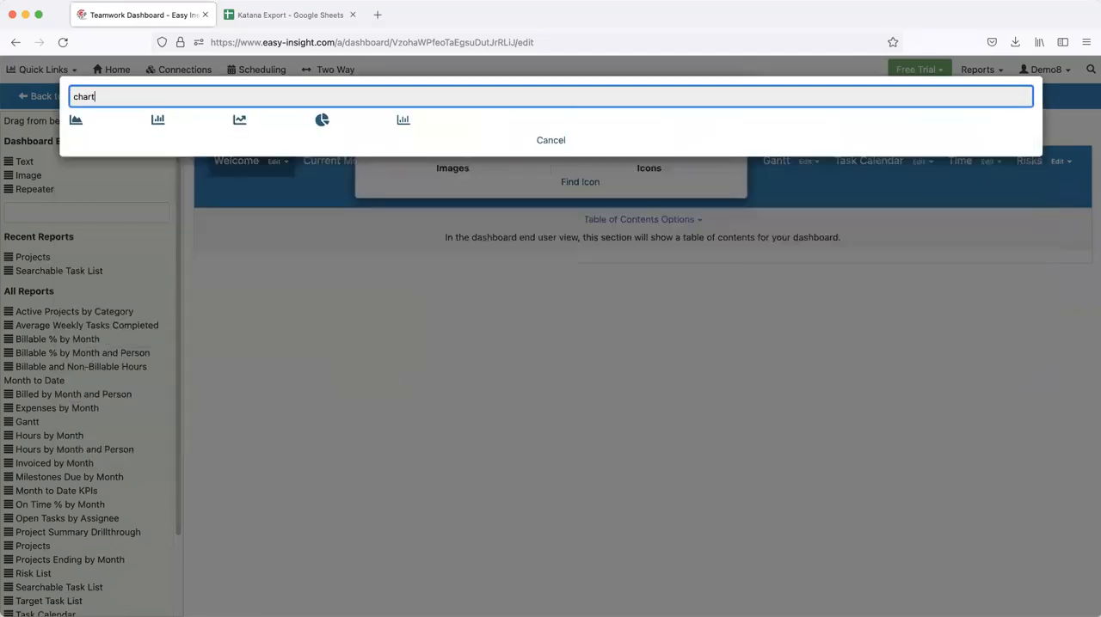
left_click(160, 124)
left_click(389, 151)
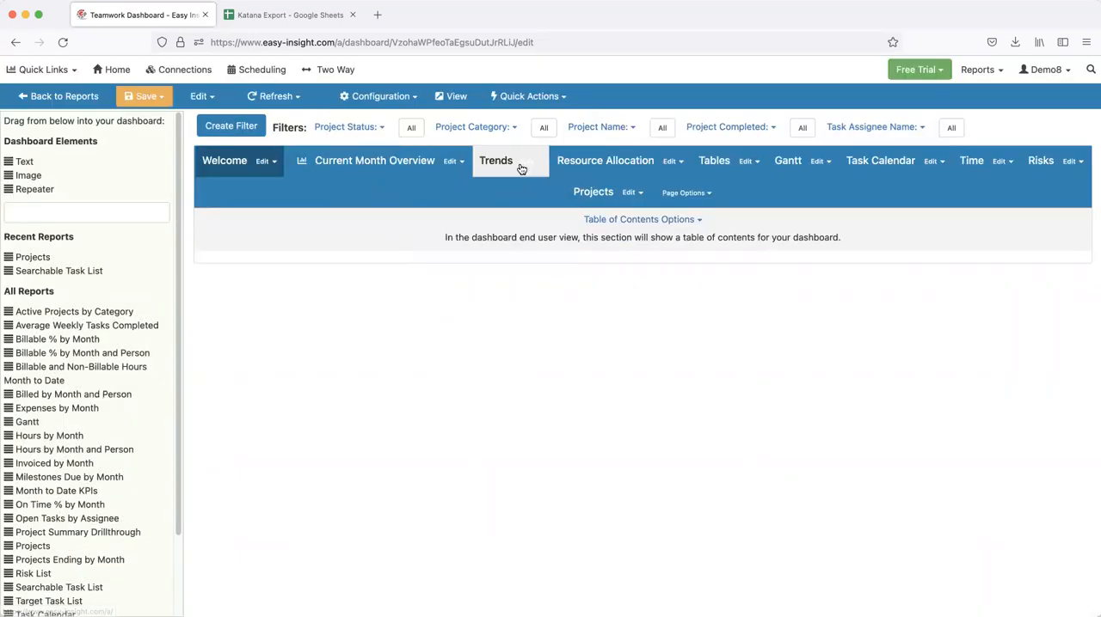
Assign the fa-chart-line icon from the icon library to the Trends page
left_click(526, 166)
left_click(538, 201)
left_click(566, 182)
type("chart")
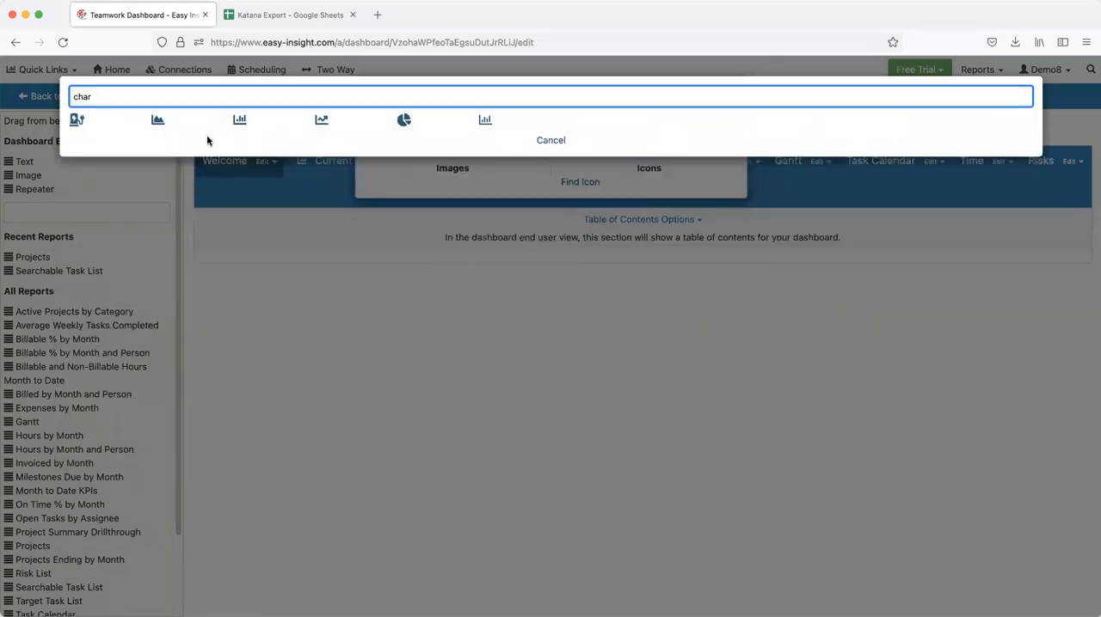
left_click(238, 120)
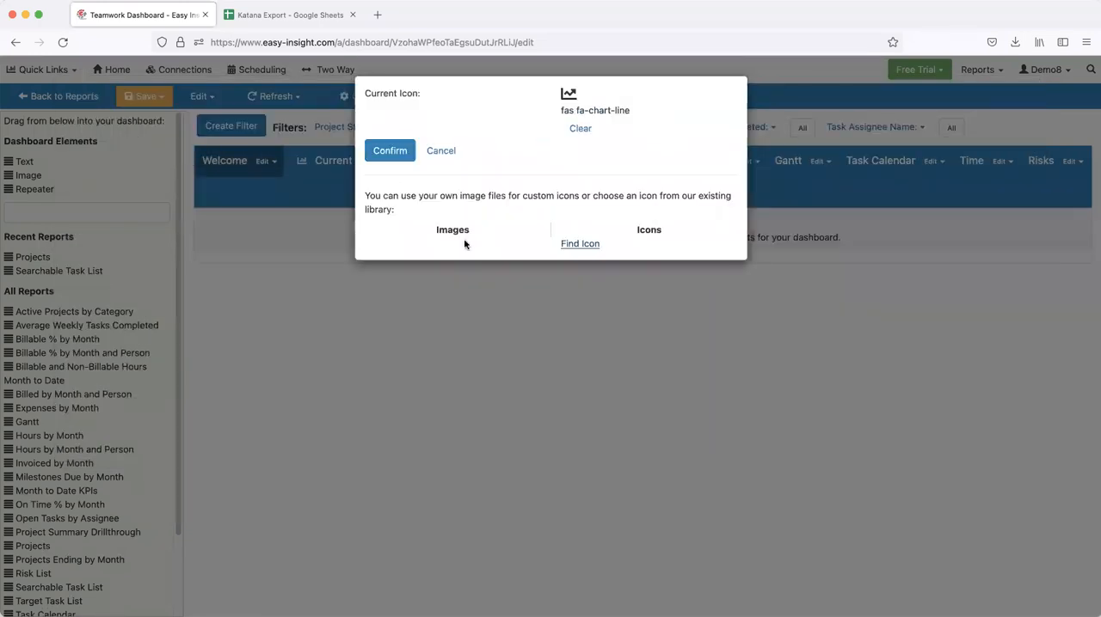
left_click(414, 152)
Assign the group-of-people icon, found by searching "users", to the Resource Allocation page
left_click(721, 161)
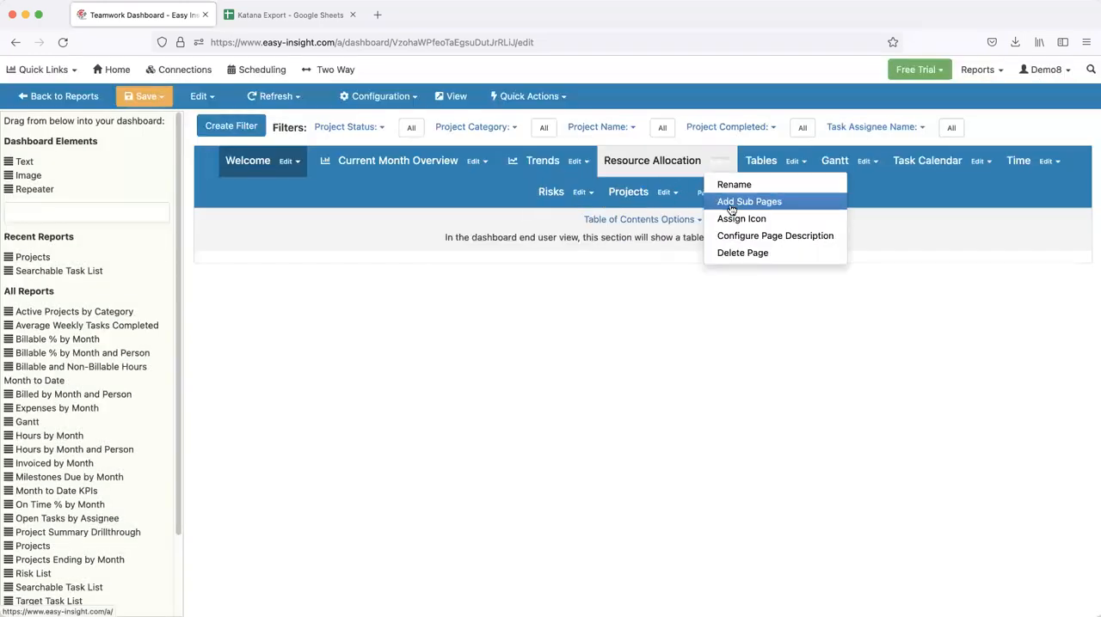
left_click(734, 217)
left_click(583, 183)
left_click(387, 92)
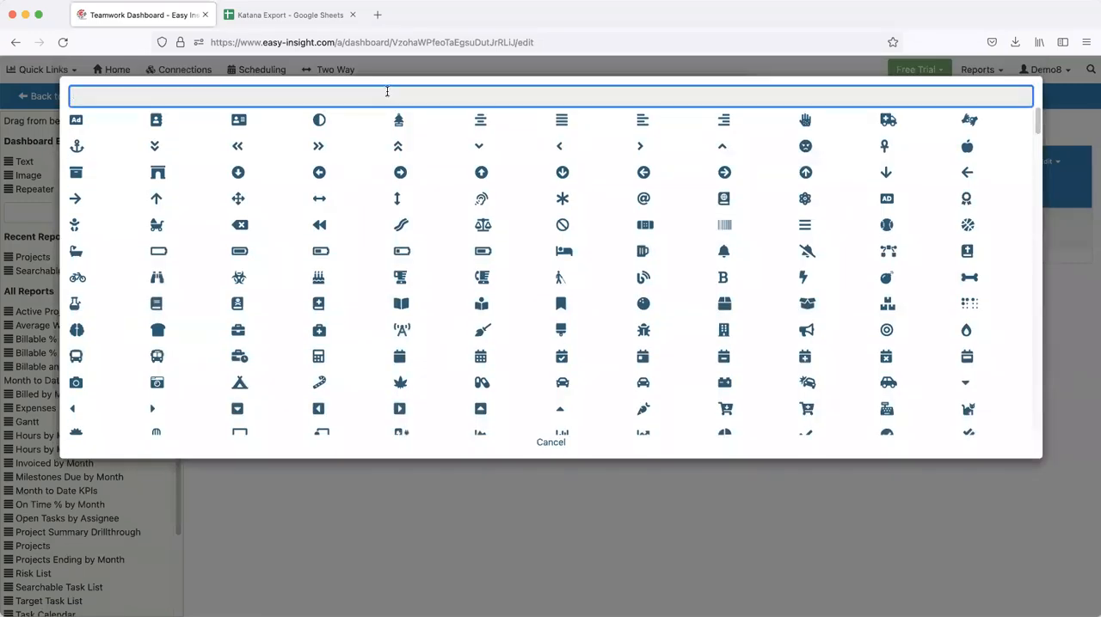
type("users")
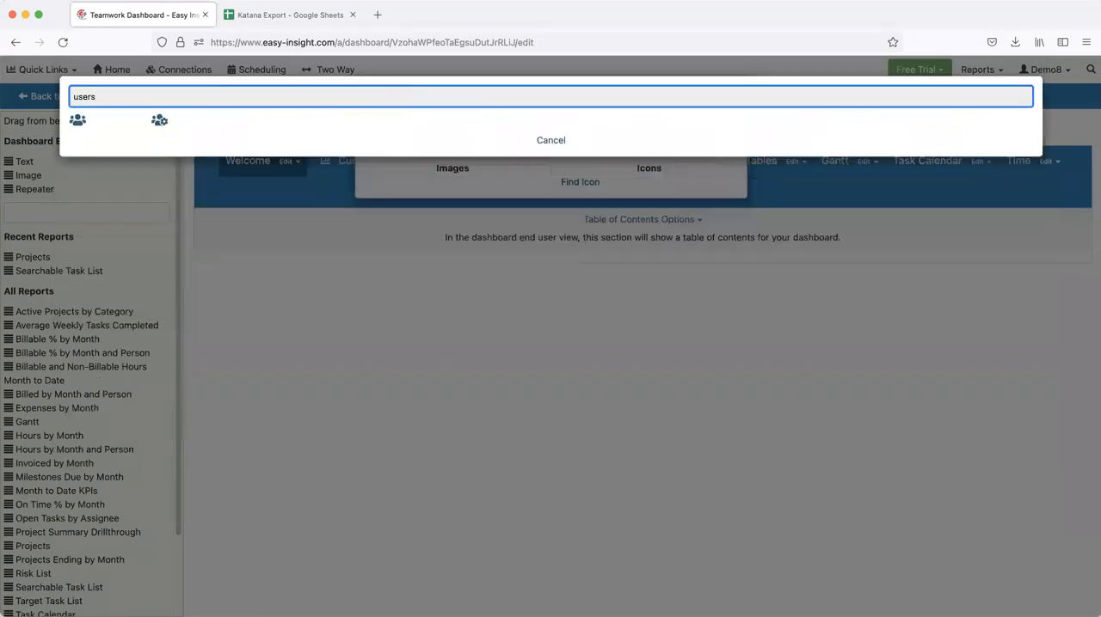
left_click(75, 122)
left_click(389, 150)
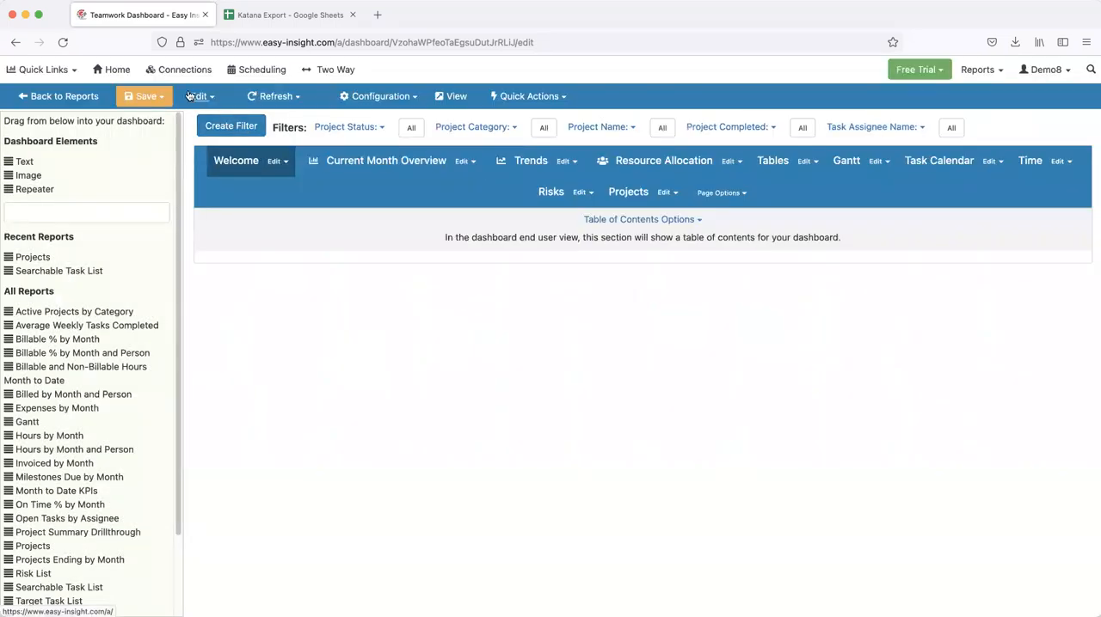
Save the dashboard with its page icons and view the table of contents as an end user
left_click(142, 95)
left_click(164, 120)
left_click(519, 240)
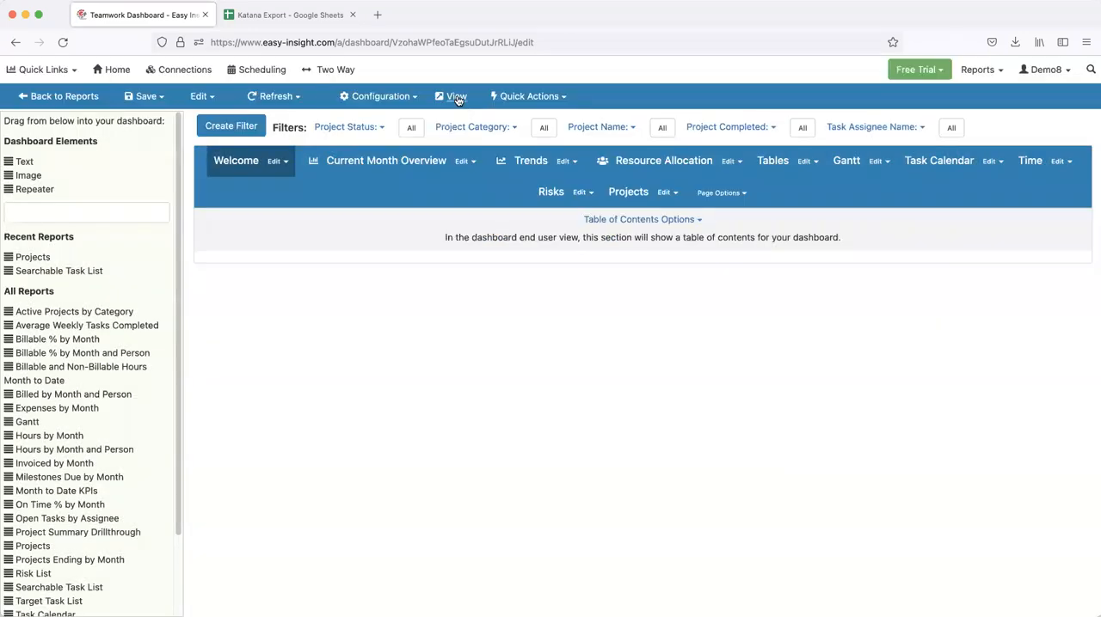
left_click(456, 97)
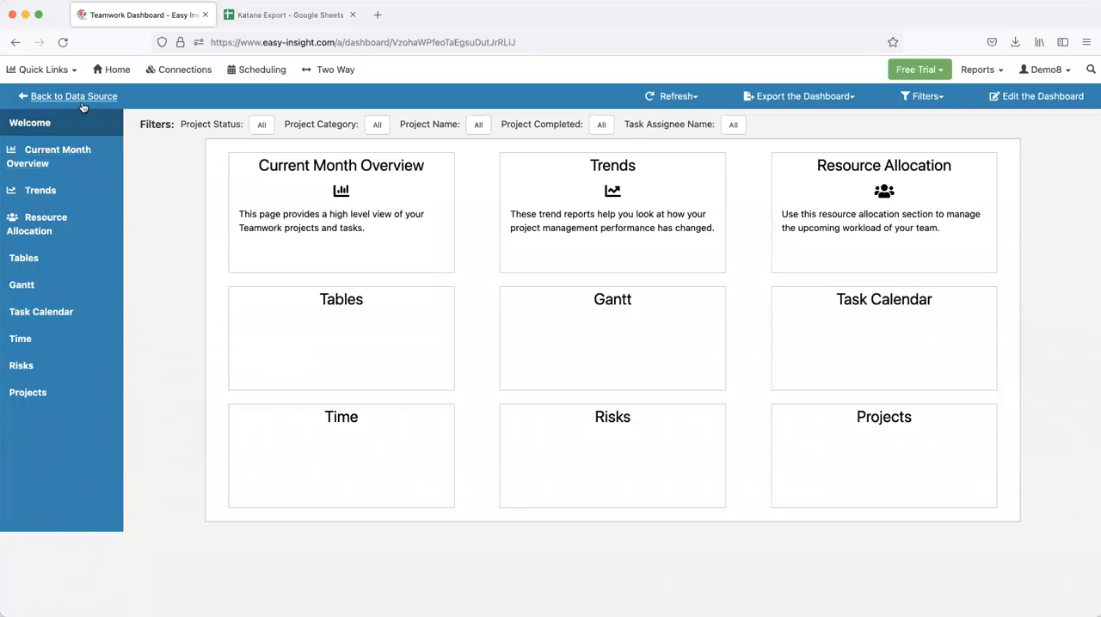
Look at the Drillthrough Chart report, and open the Start report from Sample Data for editing
left_click(110, 76)
left_click(69, 72)
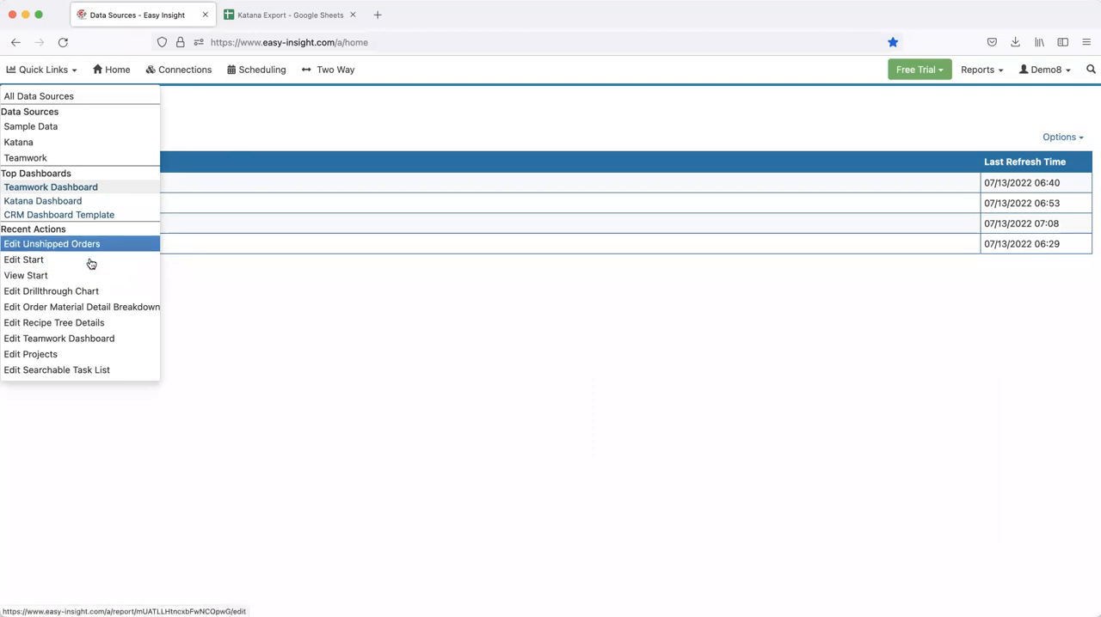
left_click(81, 291)
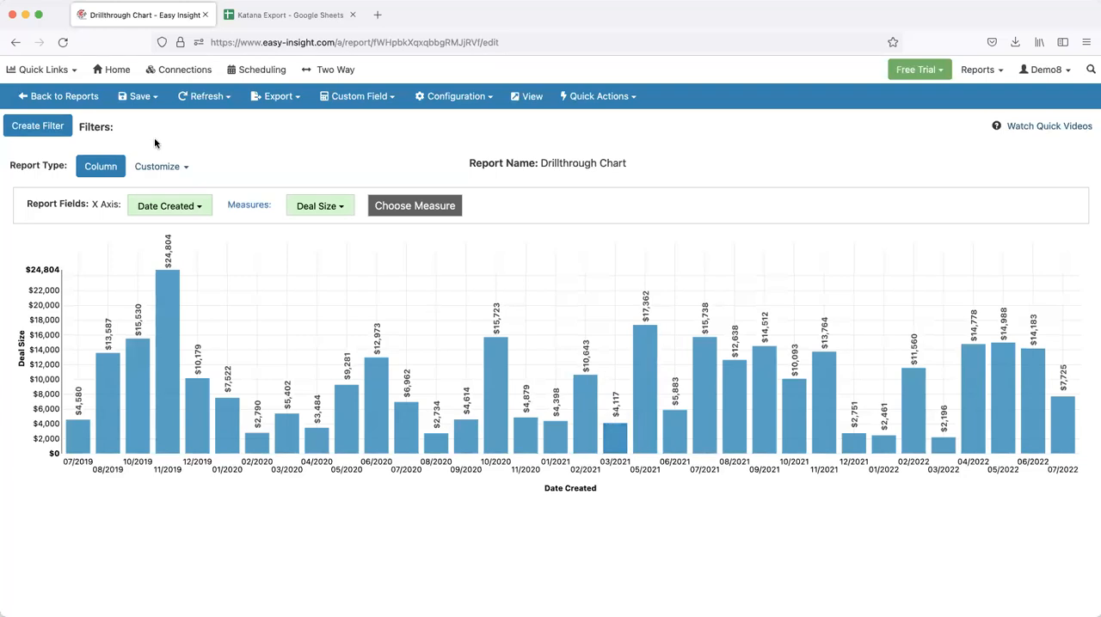
left_click(62, 96)
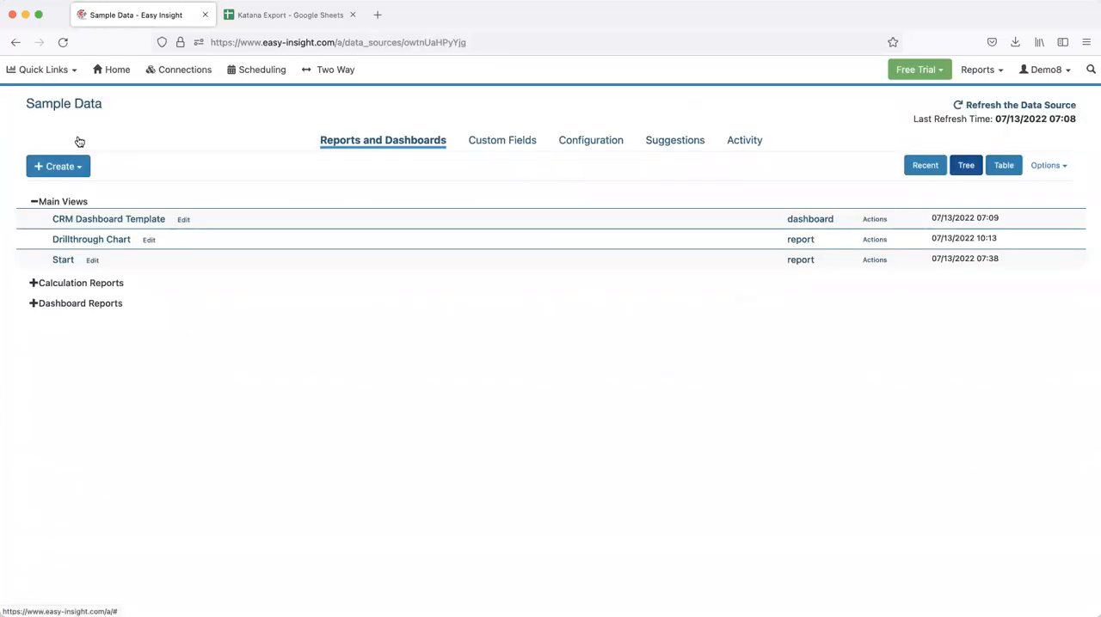
left_click(94, 262)
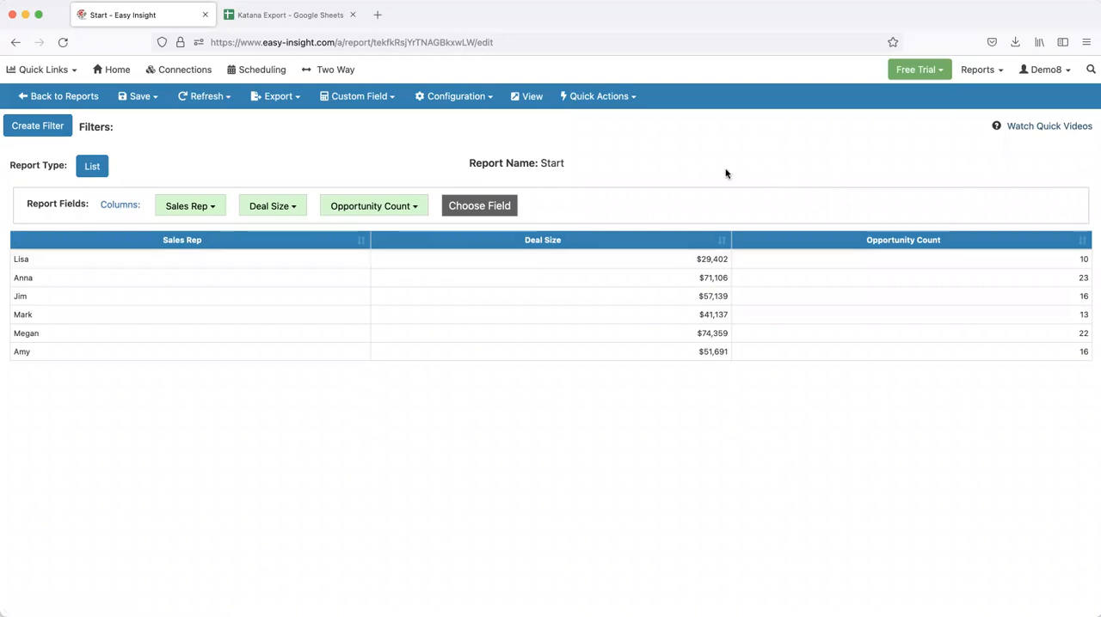
Review the Opportunity Count field's drillthrough link to Drillthrough Chart with Add Field to Target Report enabled, and save the field and the report
left_click(368, 209)
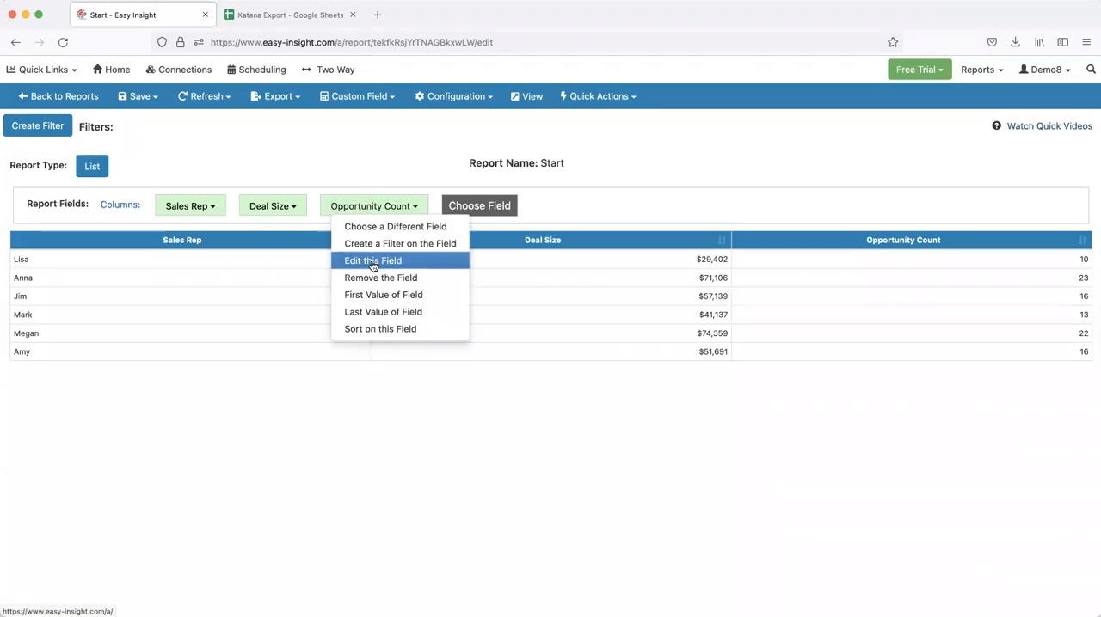
left_click(374, 263)
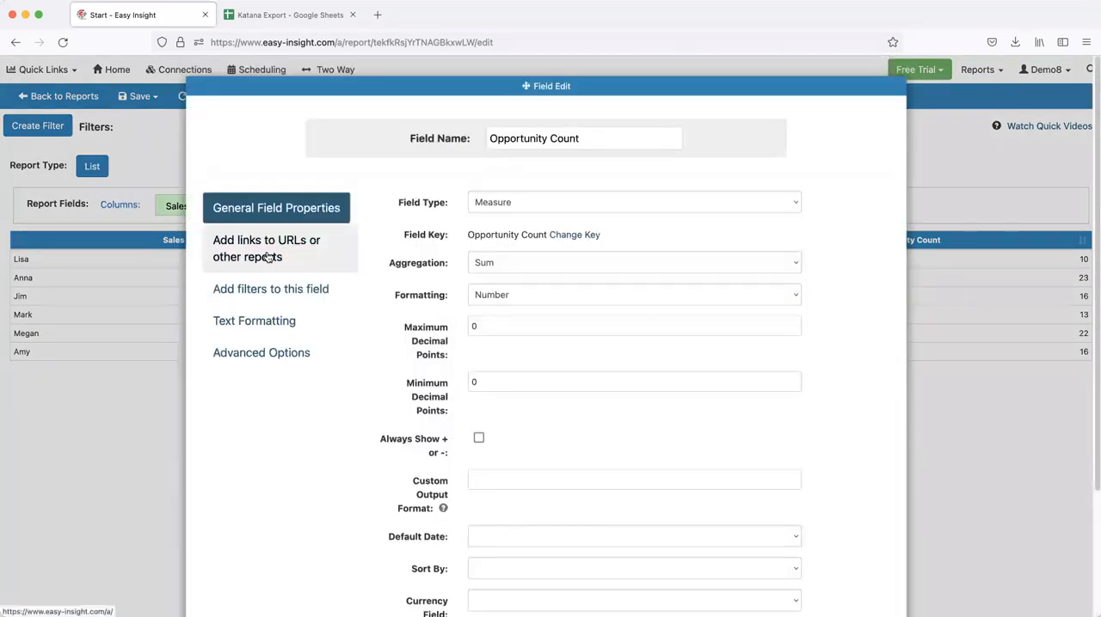
left_click(261, 254)
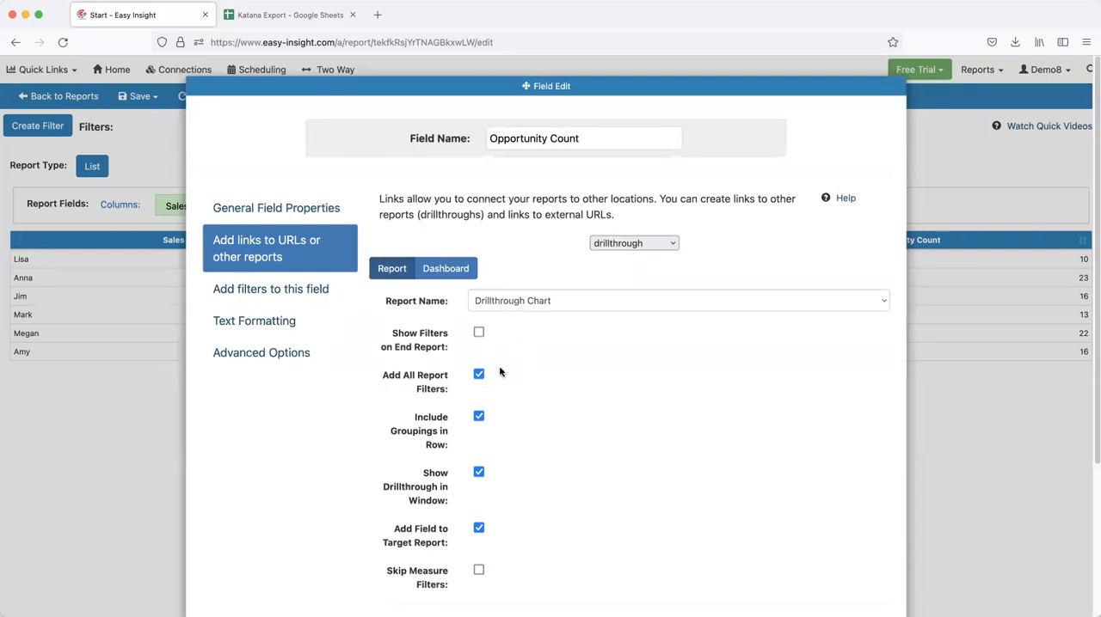
scroll(499, 365, "down", 1)
scroll(488, 391, "down", 2)
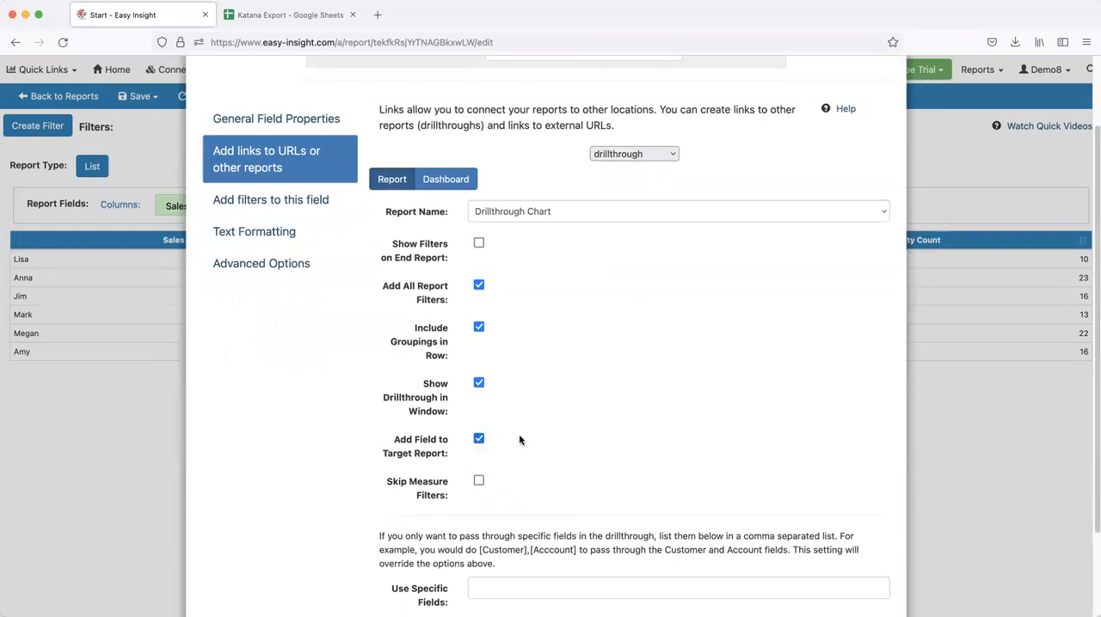
scroll(525, 438, "down", 2)
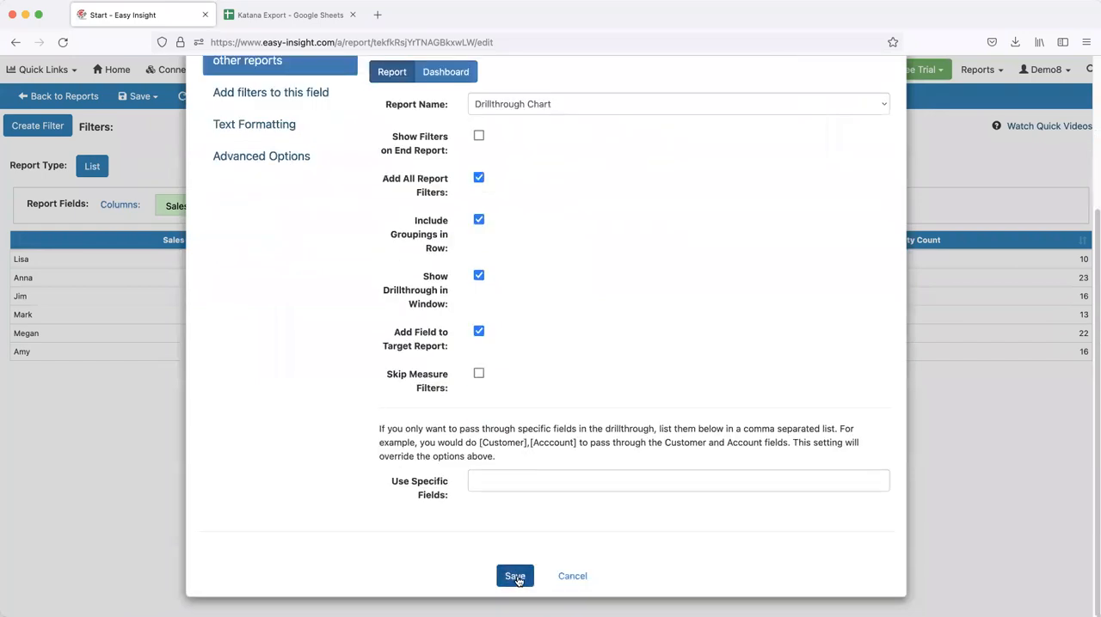
left_click(515, 576)
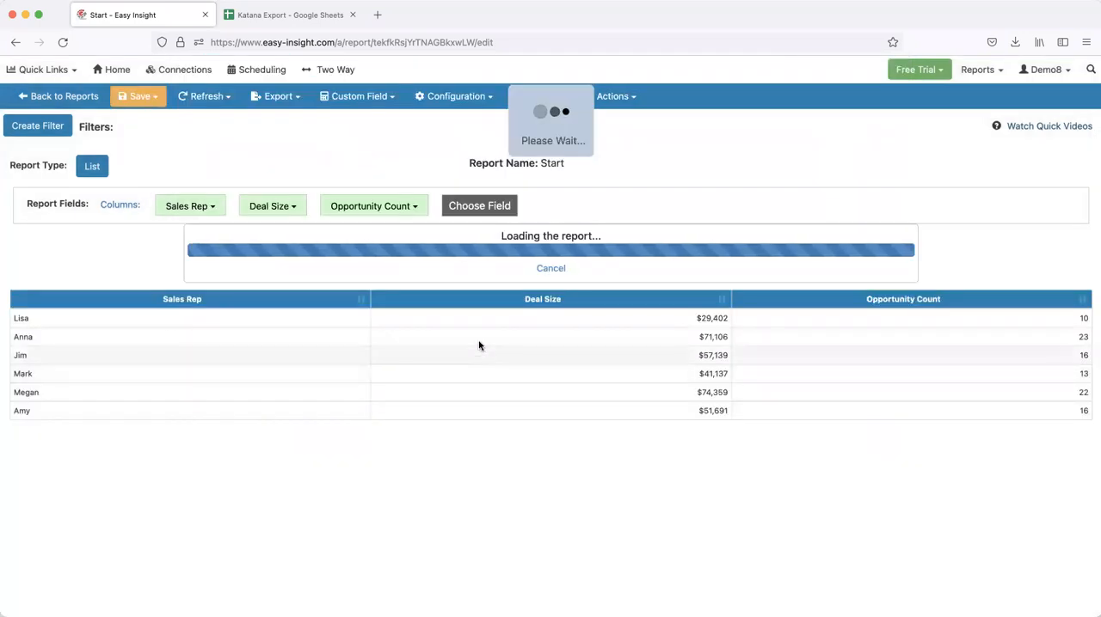
left_click(138, 96)
left_click(152, 118)
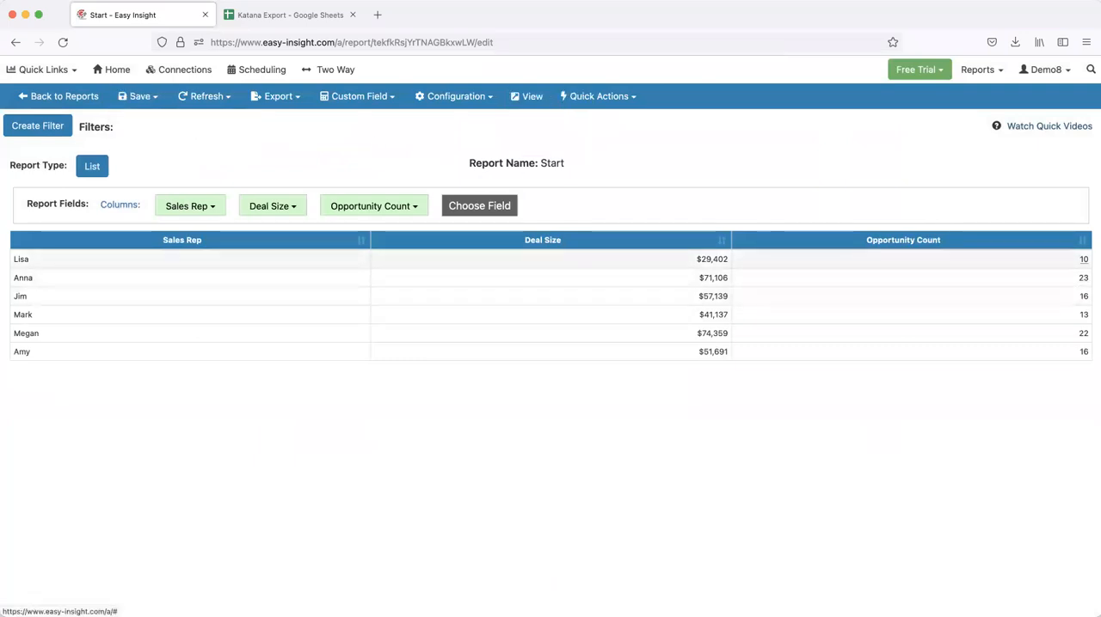
Test the drillthrough on the first sales rep's Opportunity Count value and close the resulting chart
left_click(1083, 259)
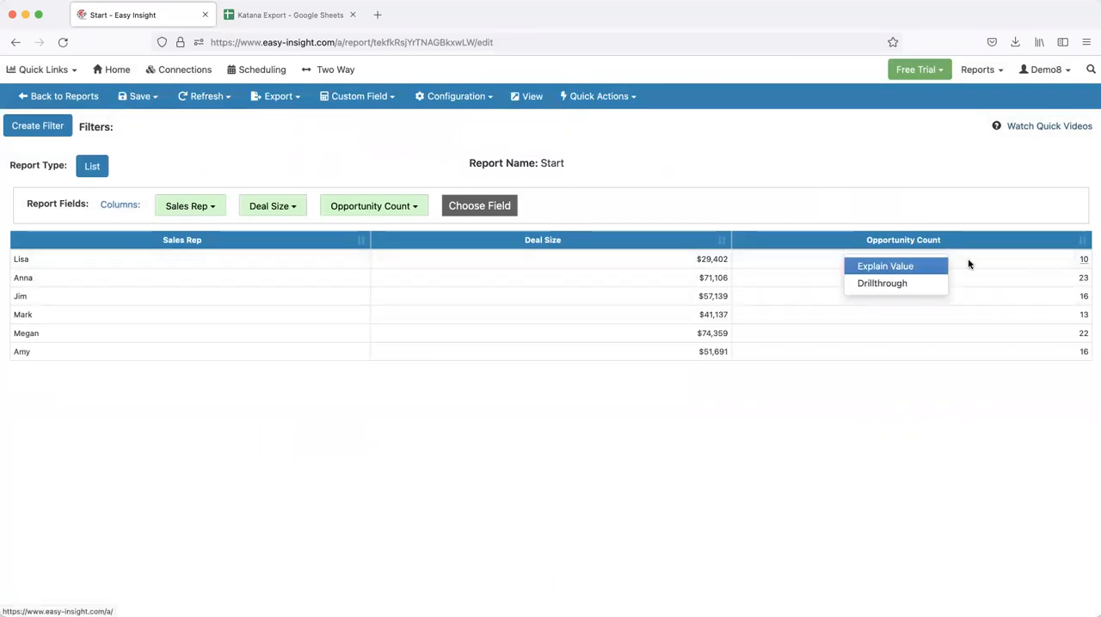
left_click(882, 284)
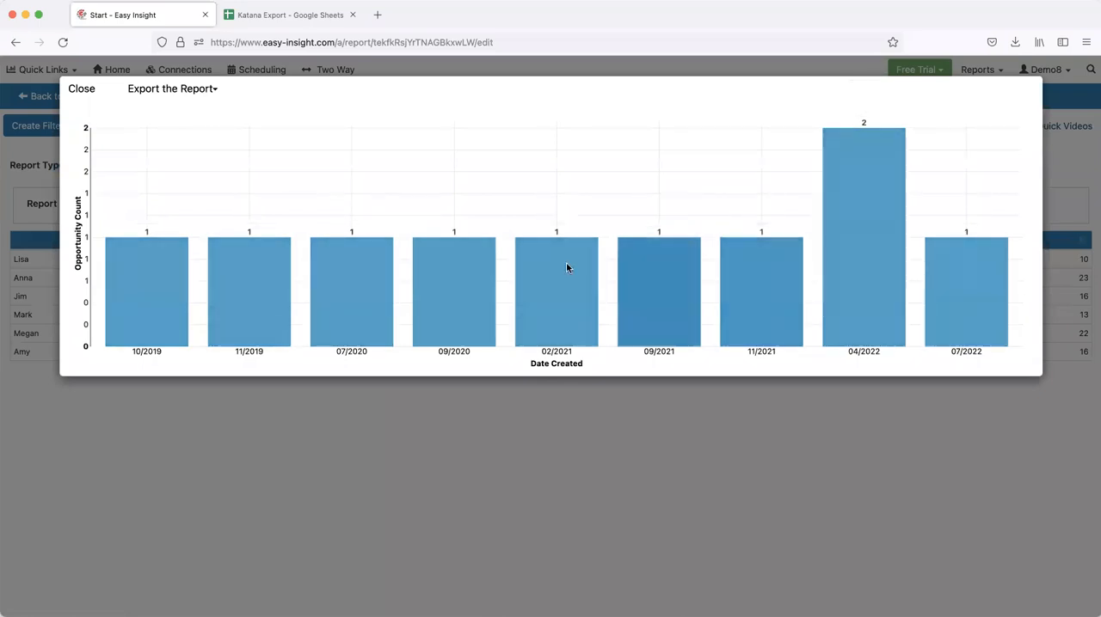
left_click(79, 91)
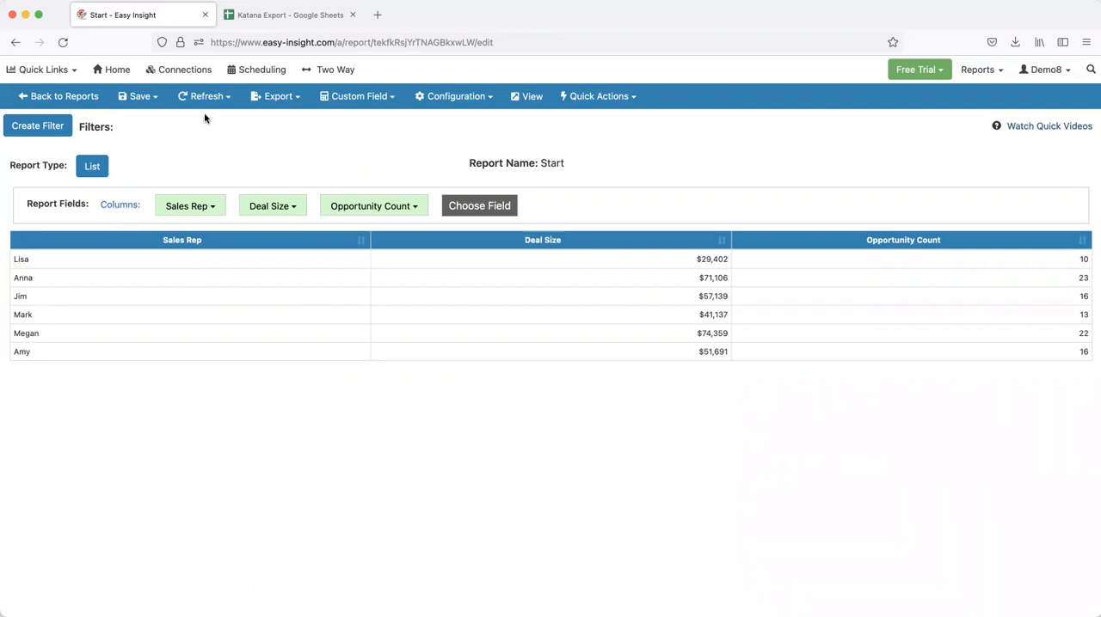
Create a new report from the Teamwork data source
left_click(43, 69)
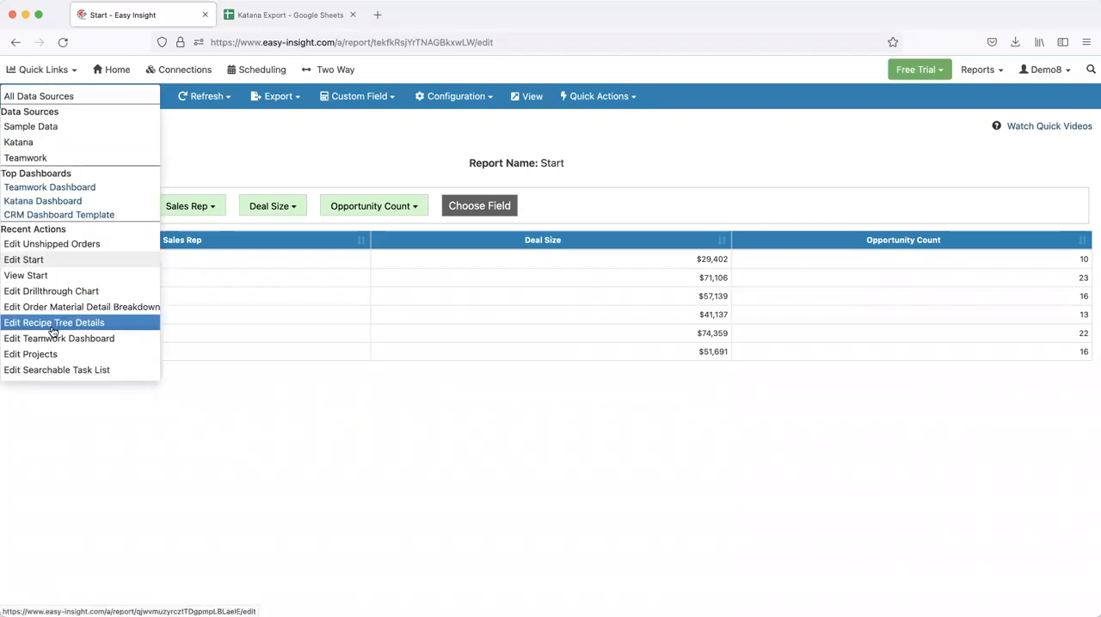
left_click(112, 72)
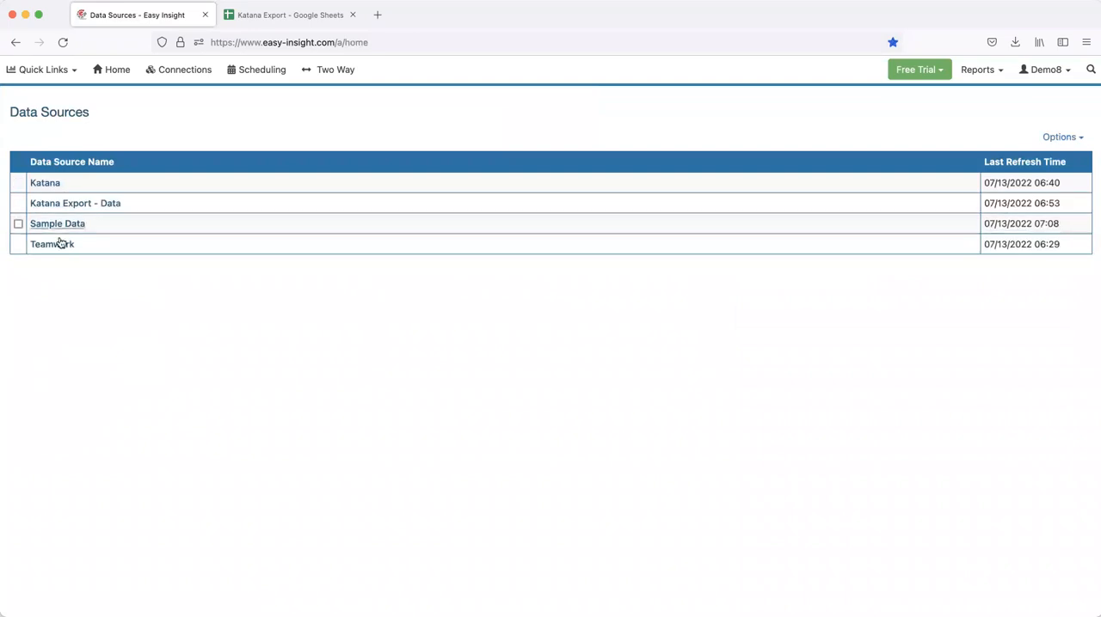
left_click(61, 244)
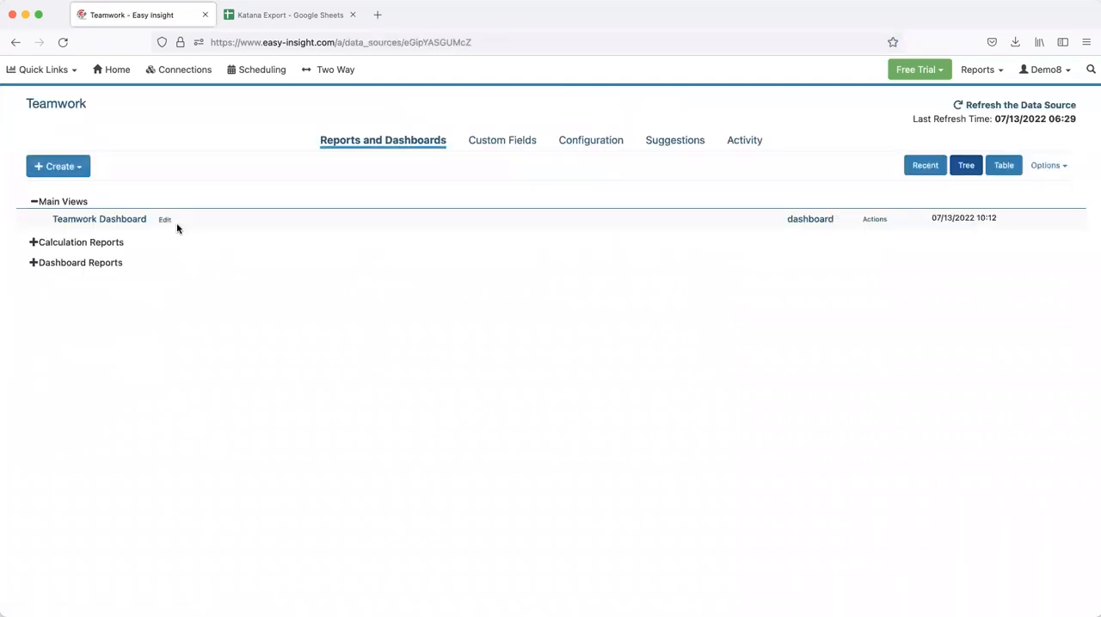
left_click(57, 166)
left_click(53, 189)
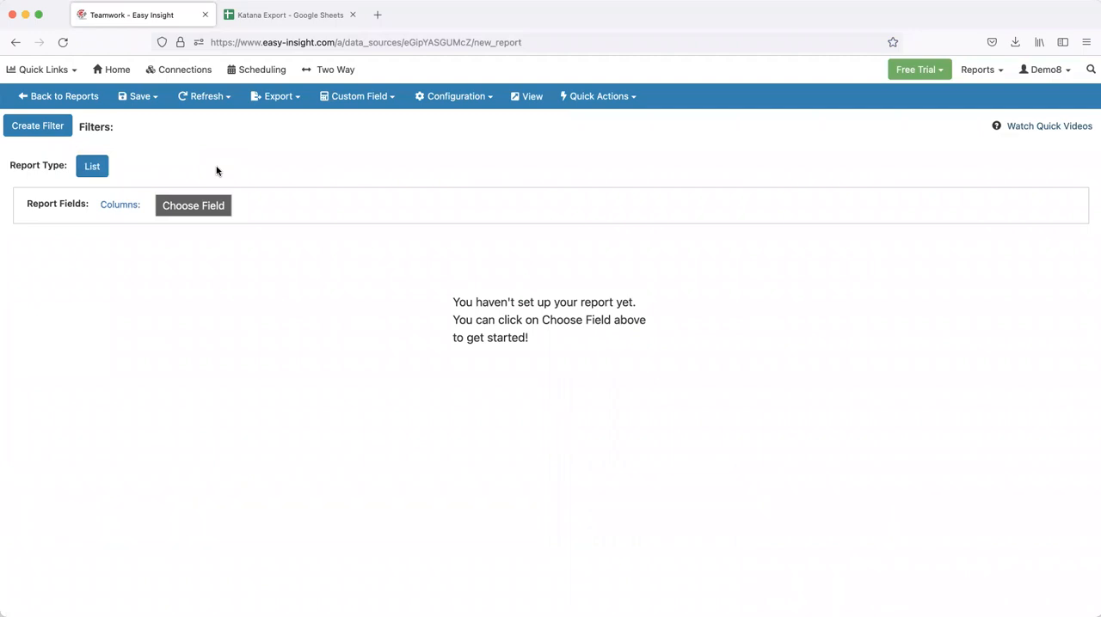
Change the report type to Tree and customize it as a Cascading Tree
left_click(96, 166)
left_click(497, 106)
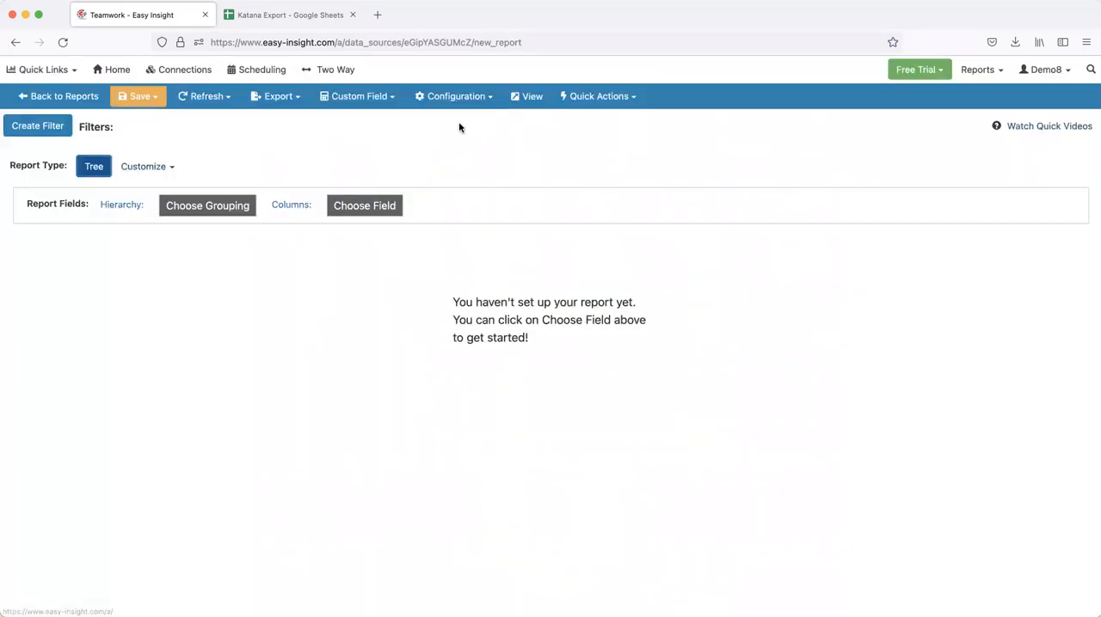
left_click(147, 168)
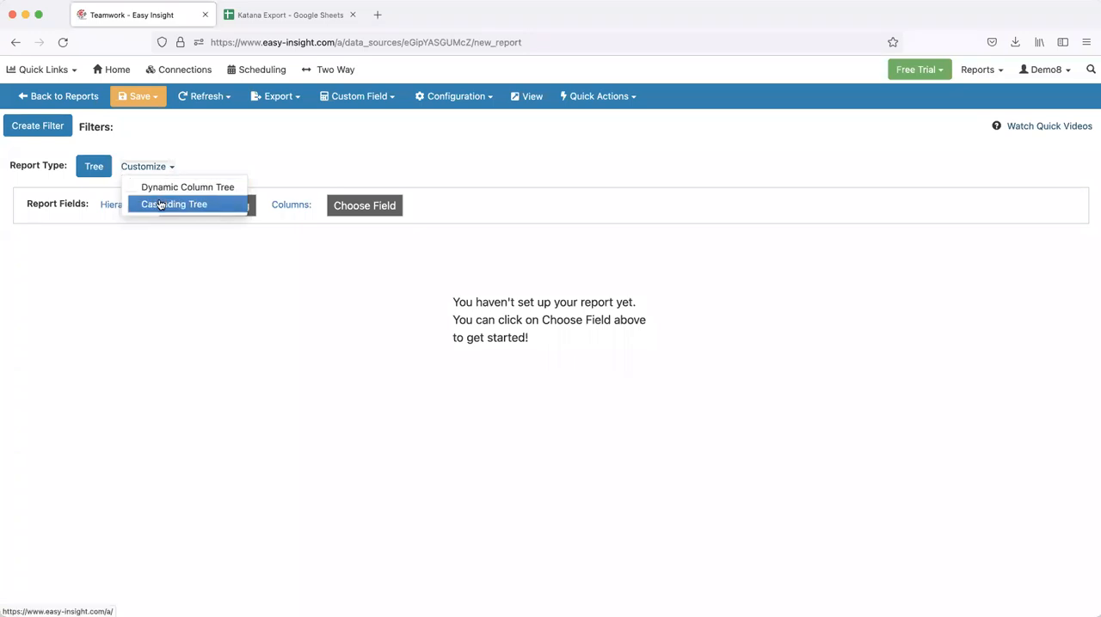
left_click(161, 205)
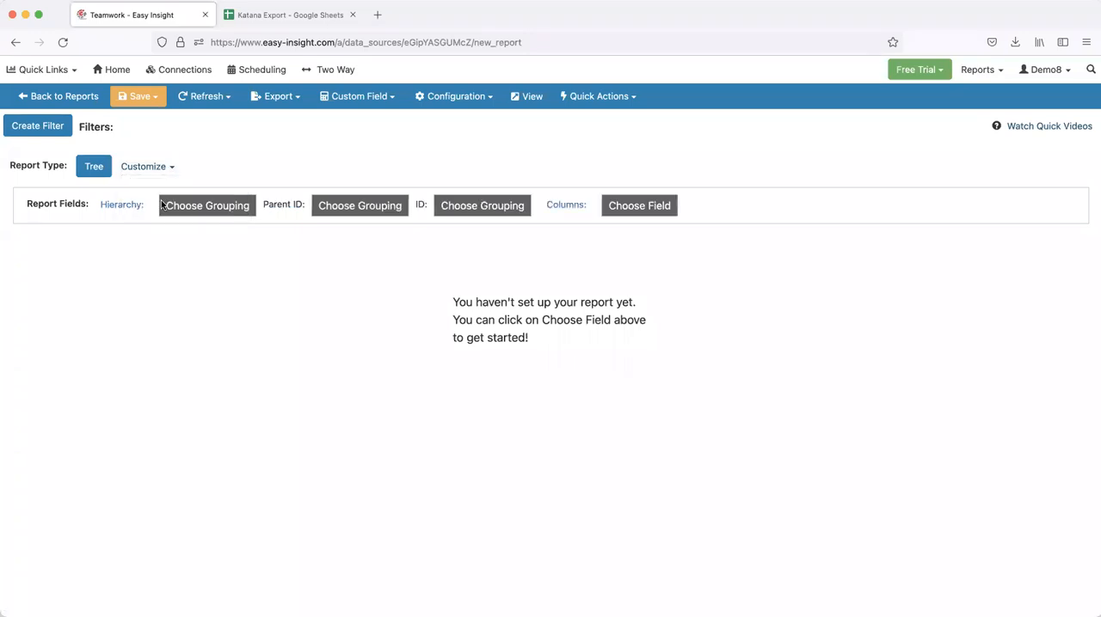
Add Project Name from the Projects fields as the first hierarchy grouping
left_click(233, 208)
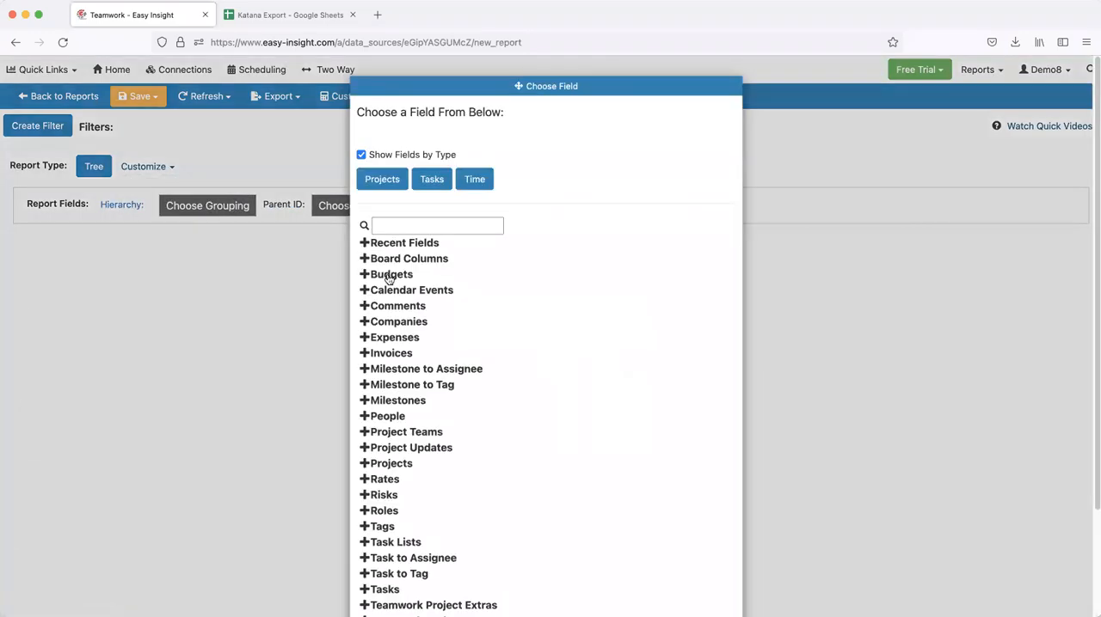
scroll(385, 348, "down", 3)
left_click(387, 341)
scroll(386, 404, "down", 3)
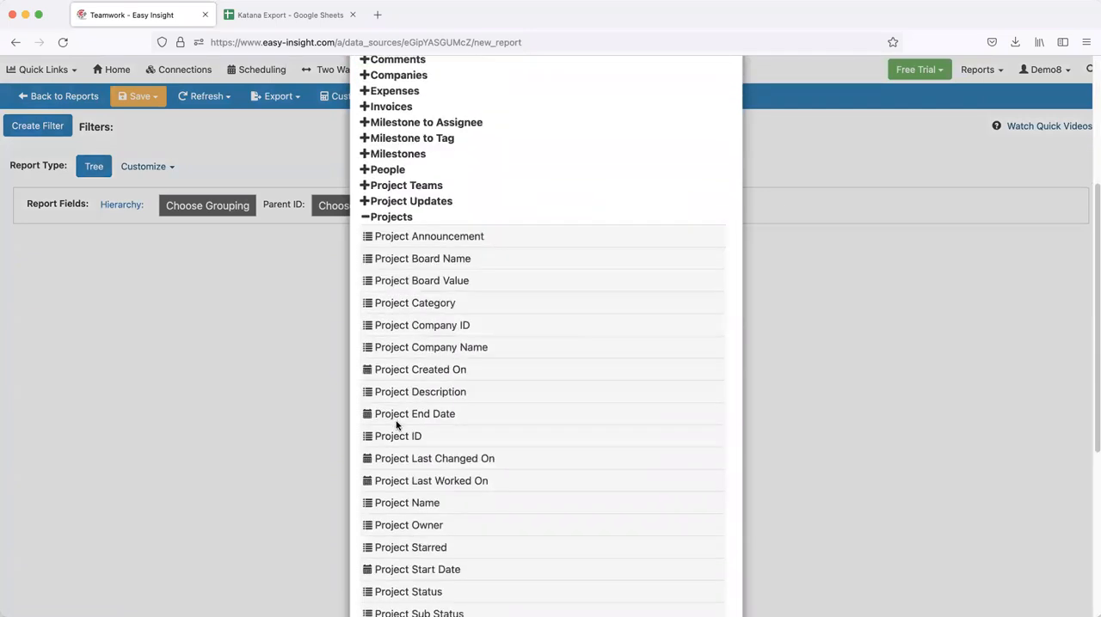
left_click(407, 430)
Add Task List Name from the Task Lists fields as the second hierarchy grouping
left_click(326, 213)
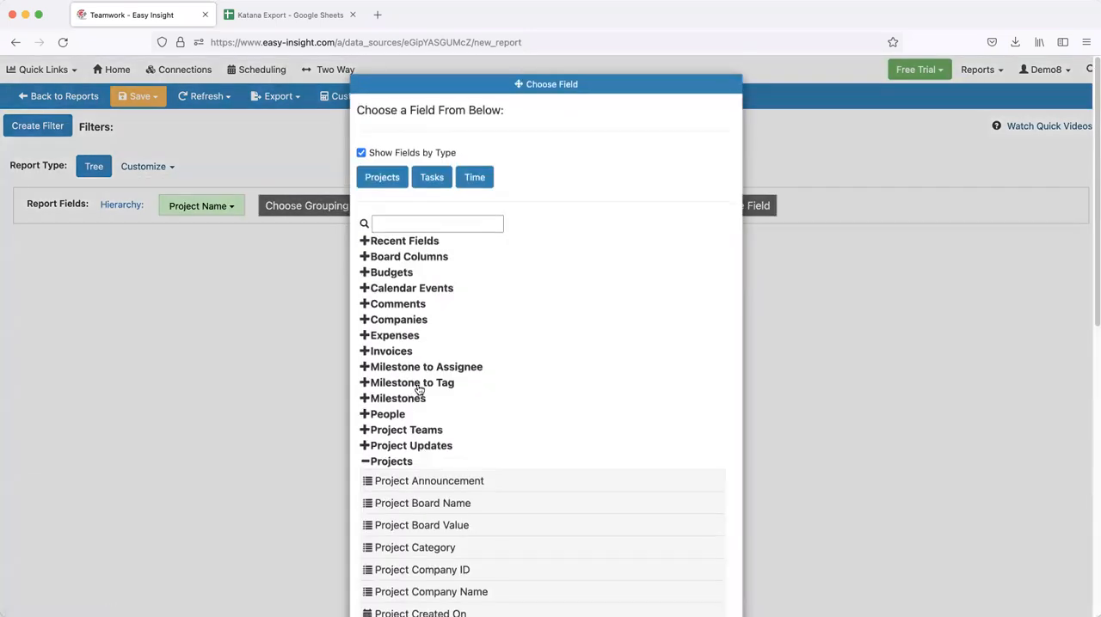
scroll(400, 511, "down", 5)
scroll(400, 511, "down", 3)
left_click(408, 419)
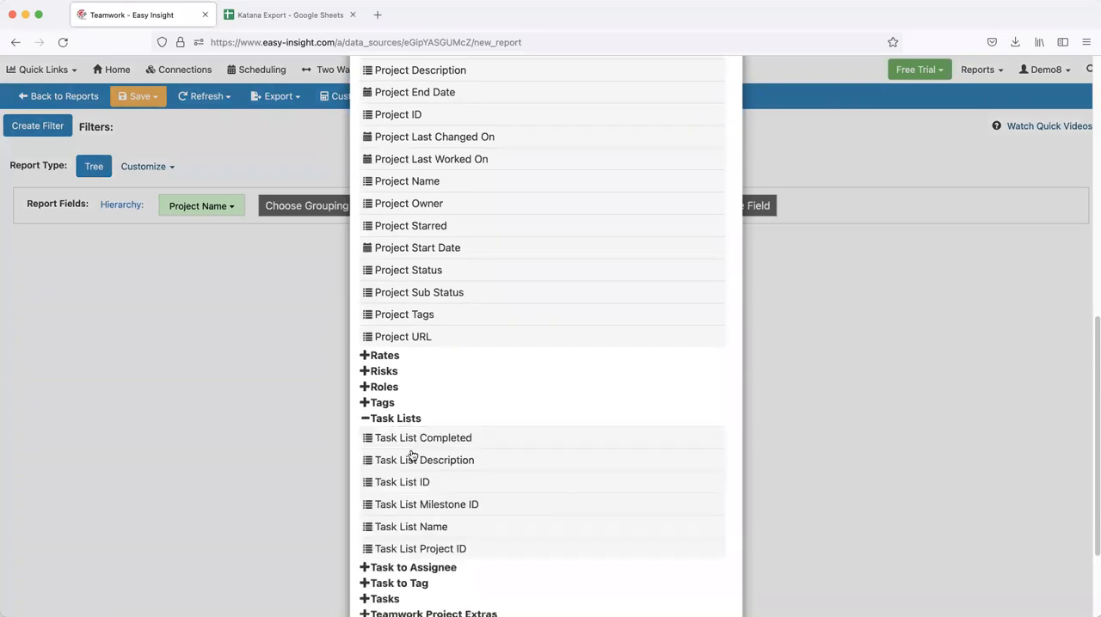
scroll(413, 487, "down", 1)
left_click(412, 486)
Add Task Name from the Tasks fields as the third hierarchy grouping
left_click(413, 206)
scroll(388, 460, "down", 5)
scroll(388, 460, "down", 3)
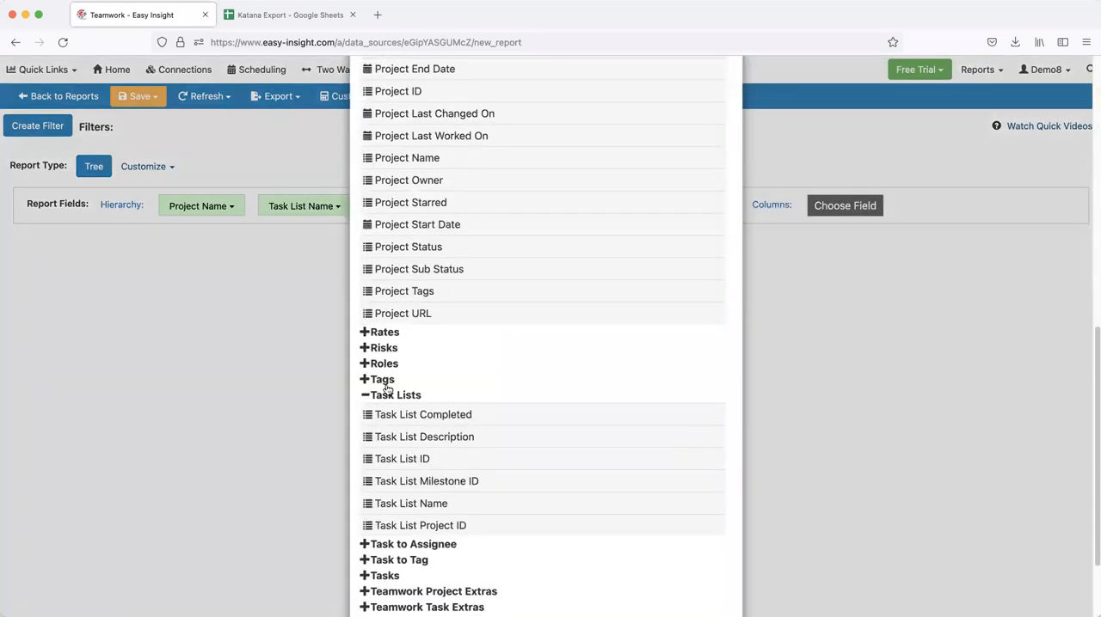
left_click(388, 575)
scroll(391, 577, "down", 3)
left_click(403, 575)
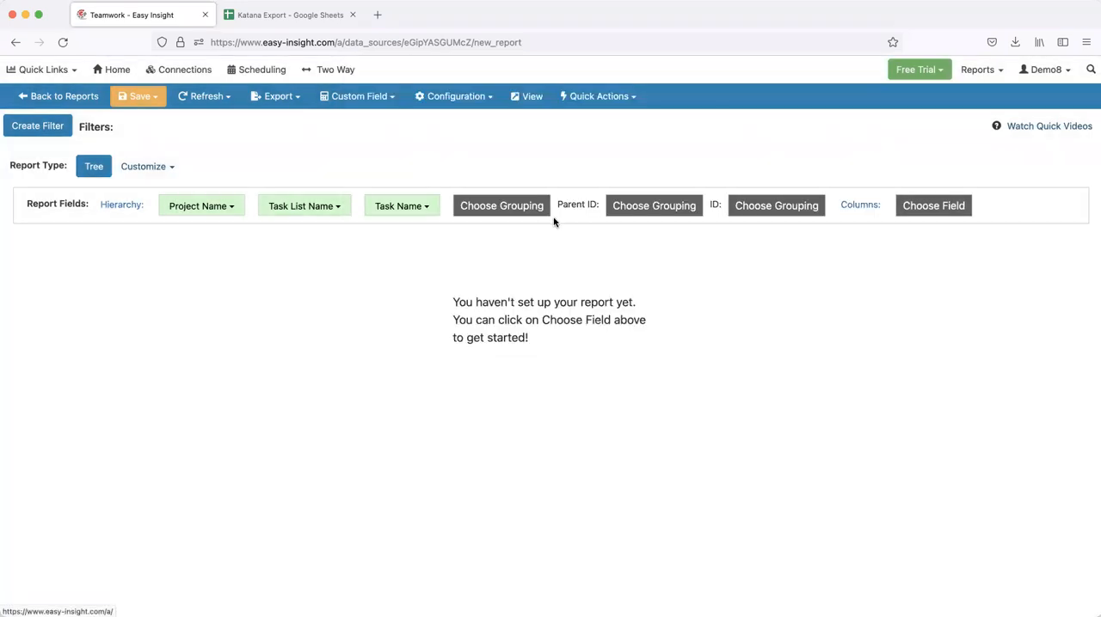
left_click(653, 205)
scroll(421, 361, "down", 2)
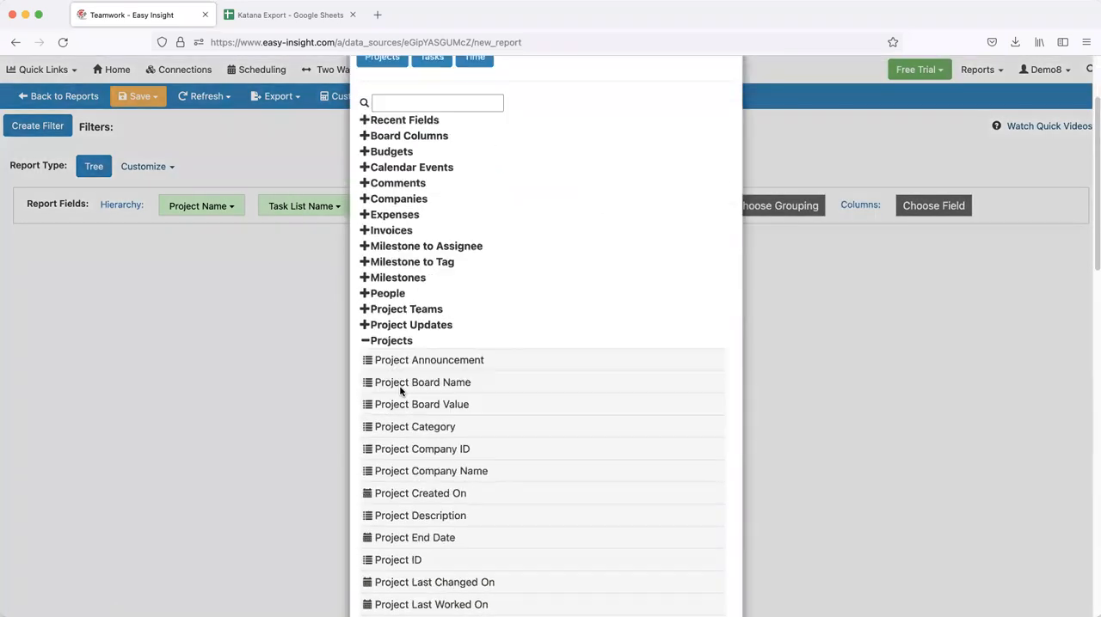
left_click(394, 342)
scroll(406, 368, "down", 4)
left_click(238, 252)
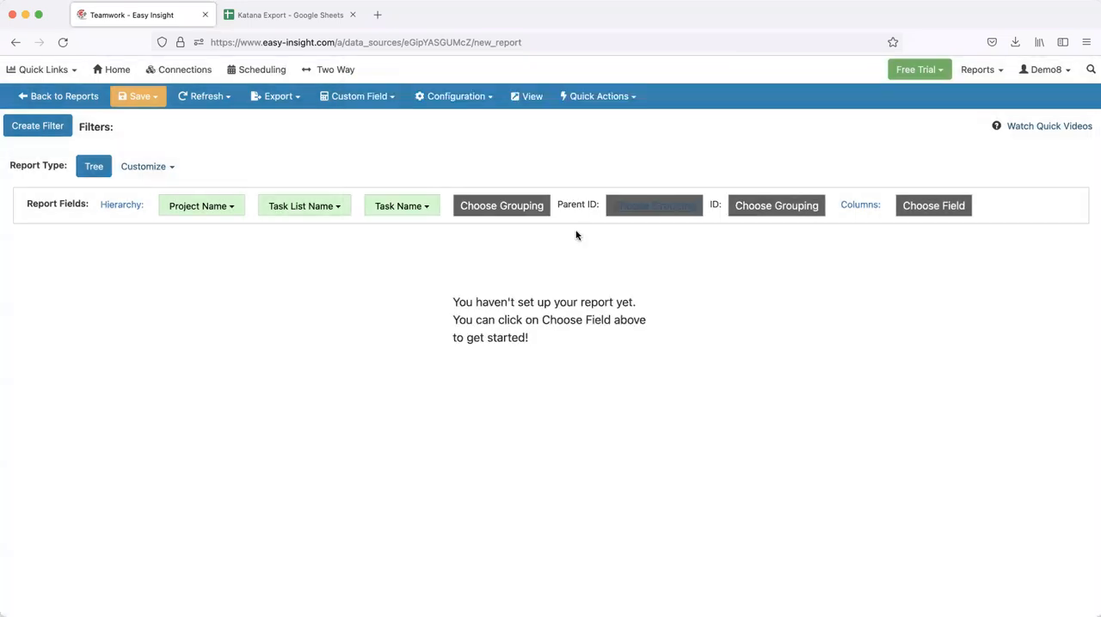
Assign Task Parent ID as the tree's Parent ID grouping and Task ID as its ID grouping
left_click(654, 205)
scroll(432, 344, "down", 9)
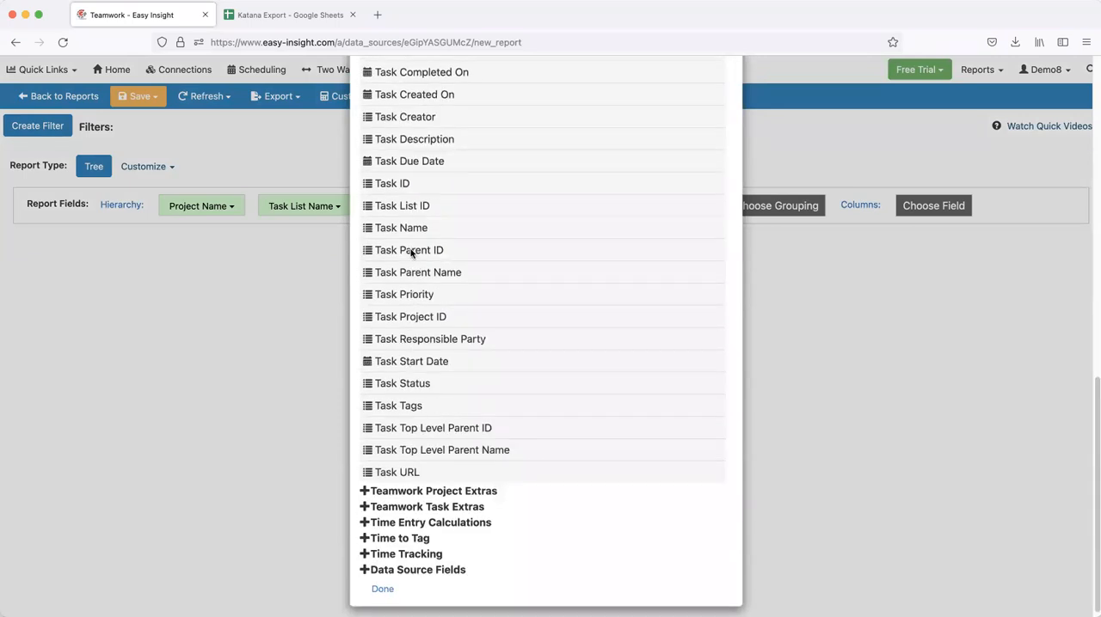
left_click(413, 251)
left_click(765, 209)
scroll(422, 317, "down", 4)
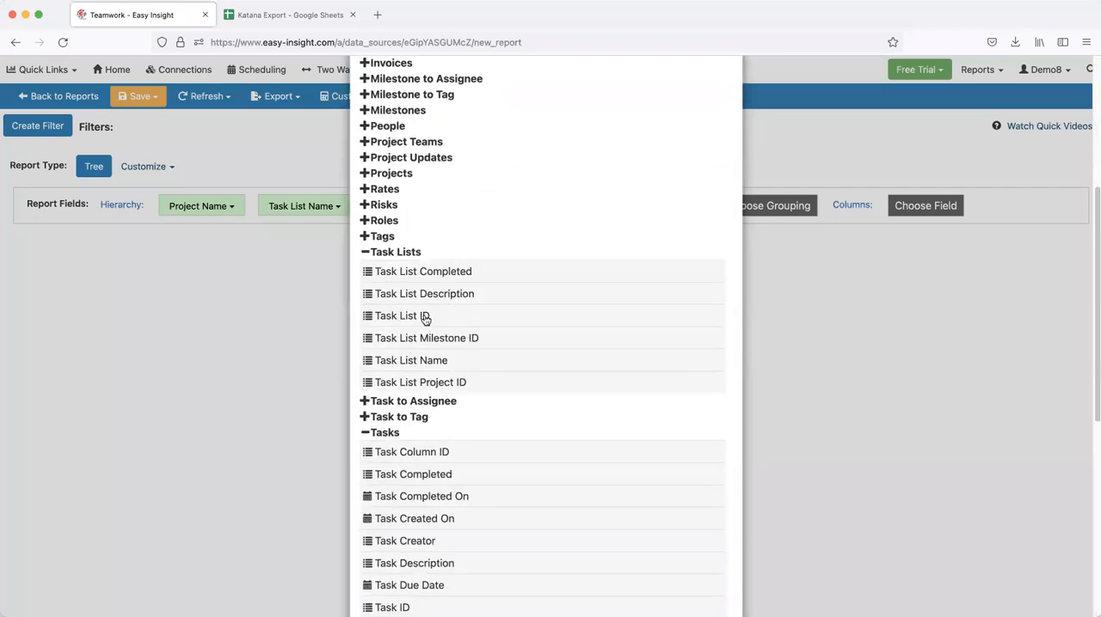
scroll(399, 432, "down", 3)
left_click(393, 405)
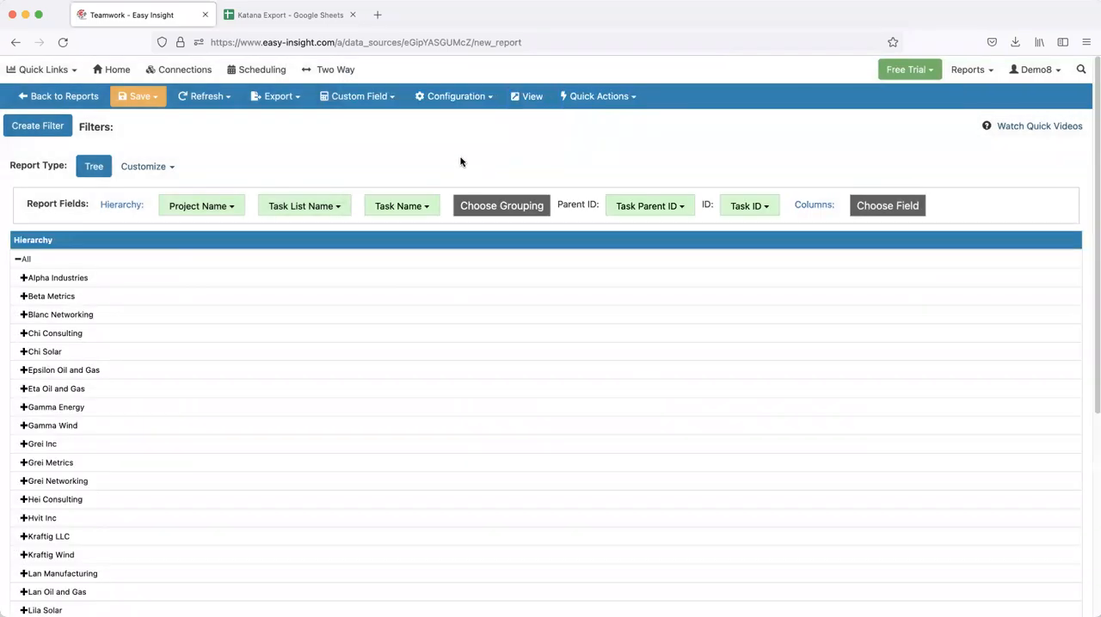
Expand the Alpha Industries project through Todo List #1, Todo 1 and Subtask to examine the nested tasks
left_click(21, 277)
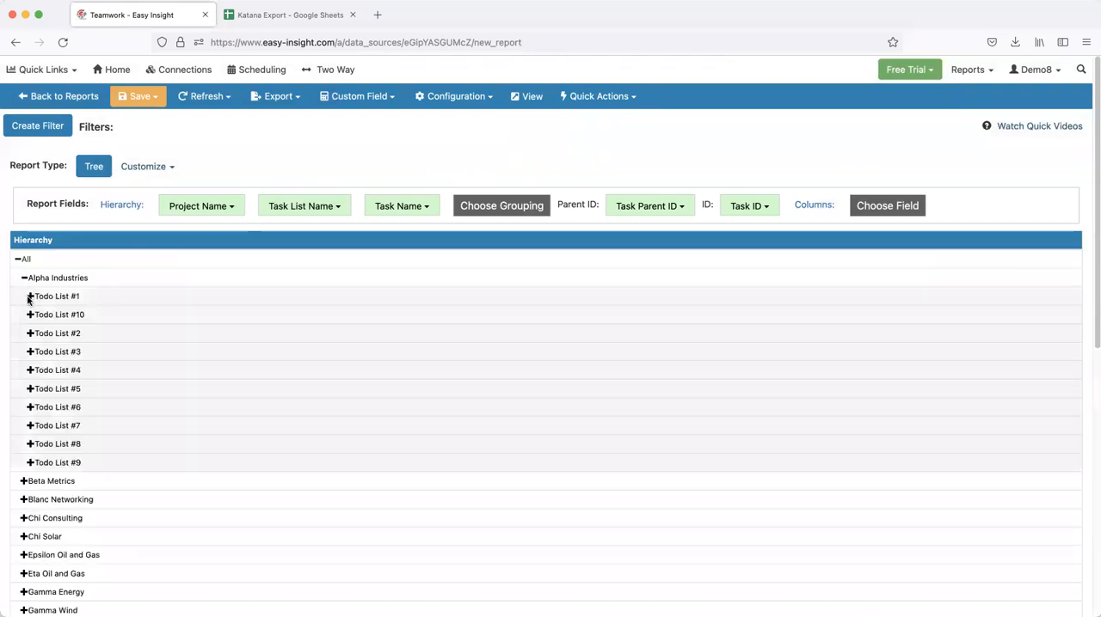
left_click(30, 295)
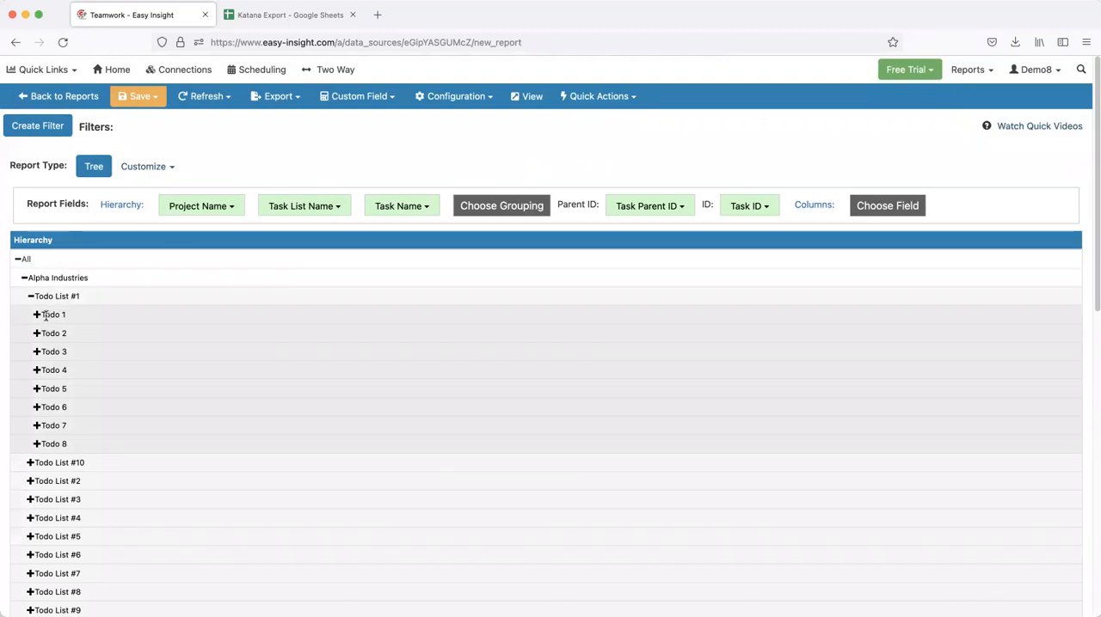
left_click(36, 315)
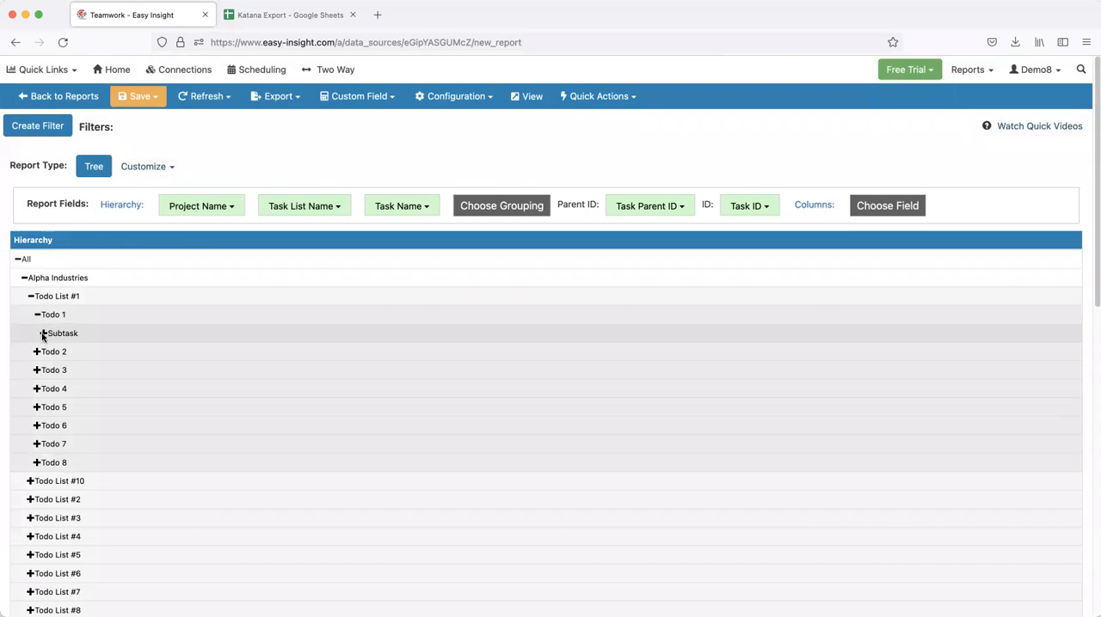
left_click(43, 334)
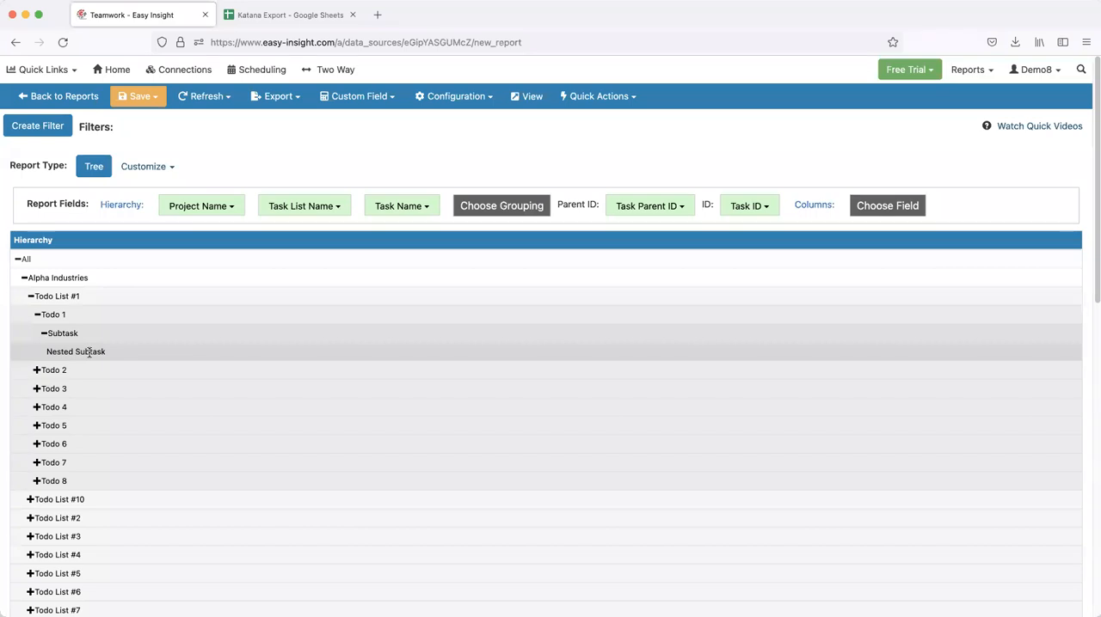
Open the Recipe Tree Details report for editing and run it
left_click(50, 72)
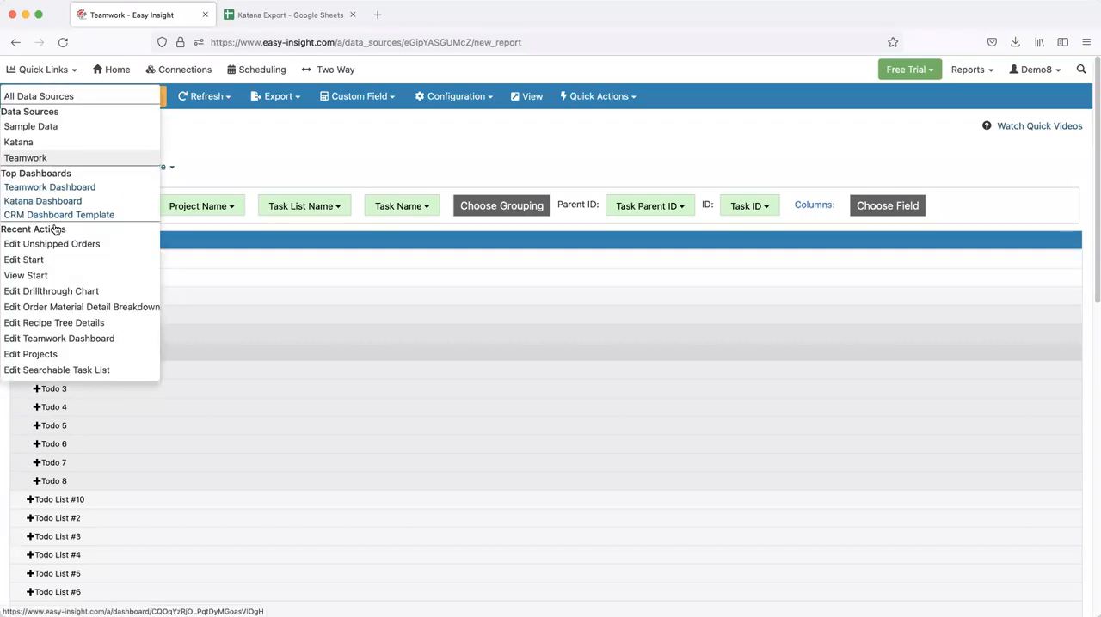
left_click(77, 325)
left_click(538, 126)
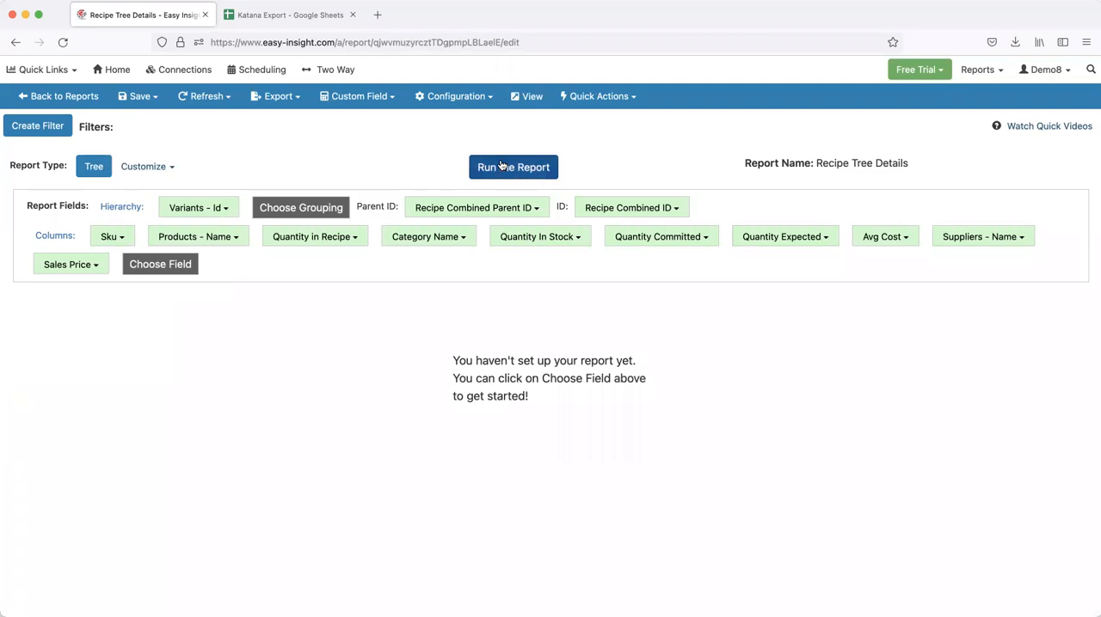
left_click(536, 172)
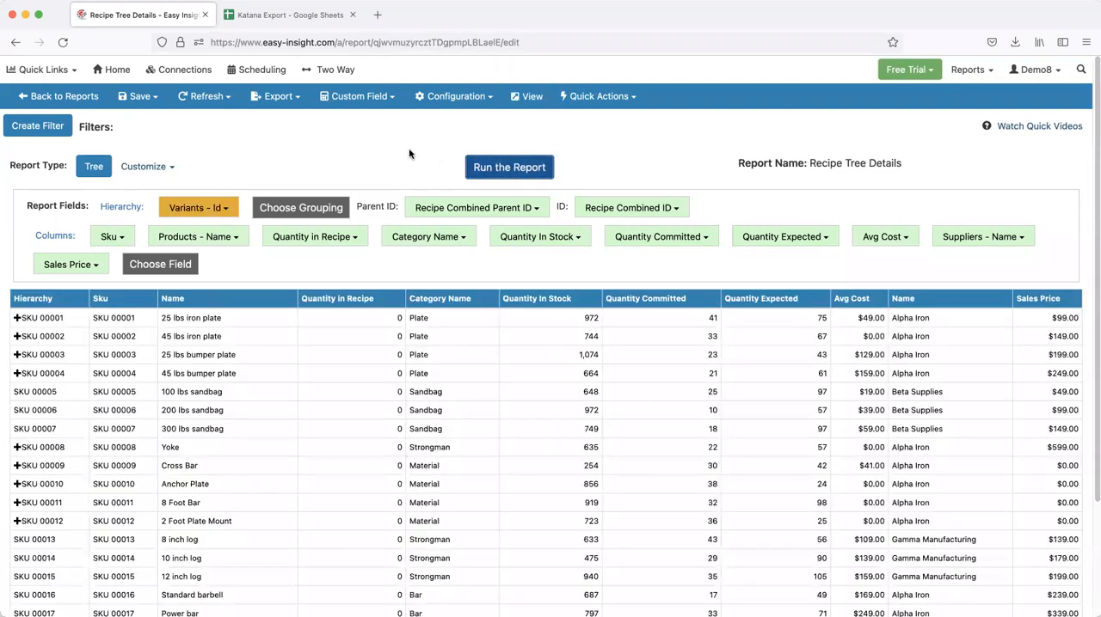
Examine the recipe tree by expanding SKU 00001 and its component SKU 00022
scroll(415, 189, "down", 1)
scroll(415, 189, "down", 1)
scroll(413, 180, "up", 2)
left_click(16, 318)
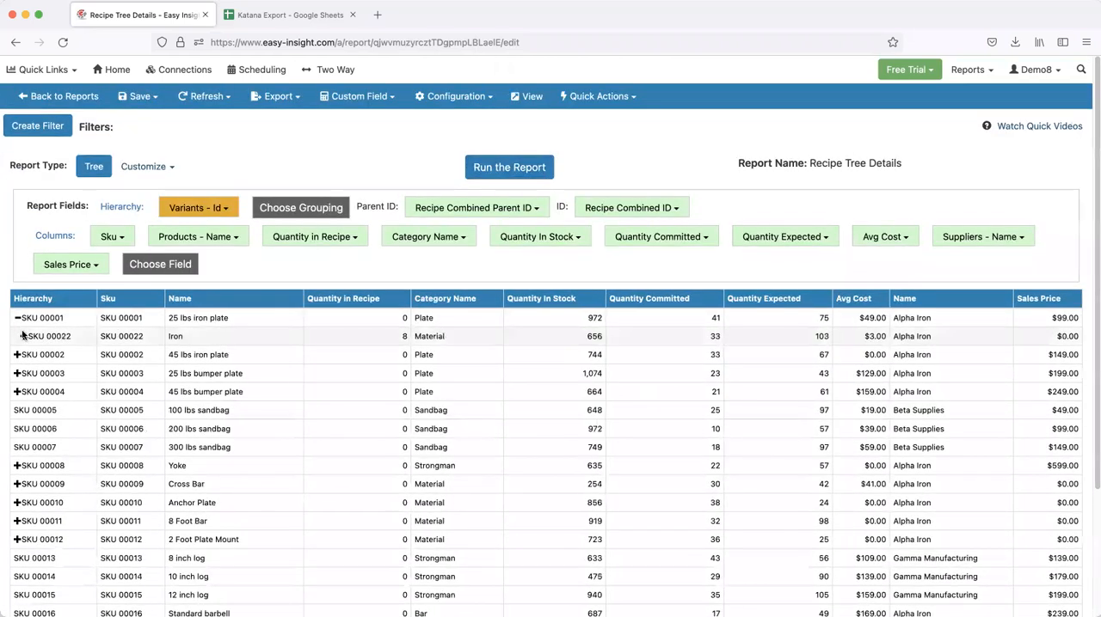
left_click(23, 337)
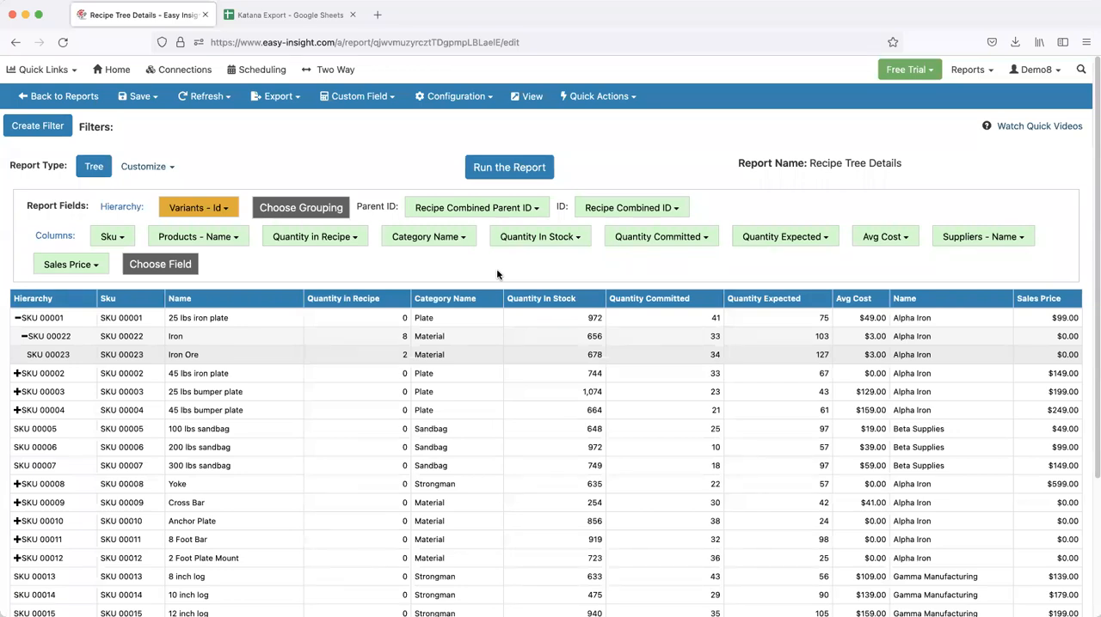
Open the connections page and browse the available data source connections
left_click(206, 70)
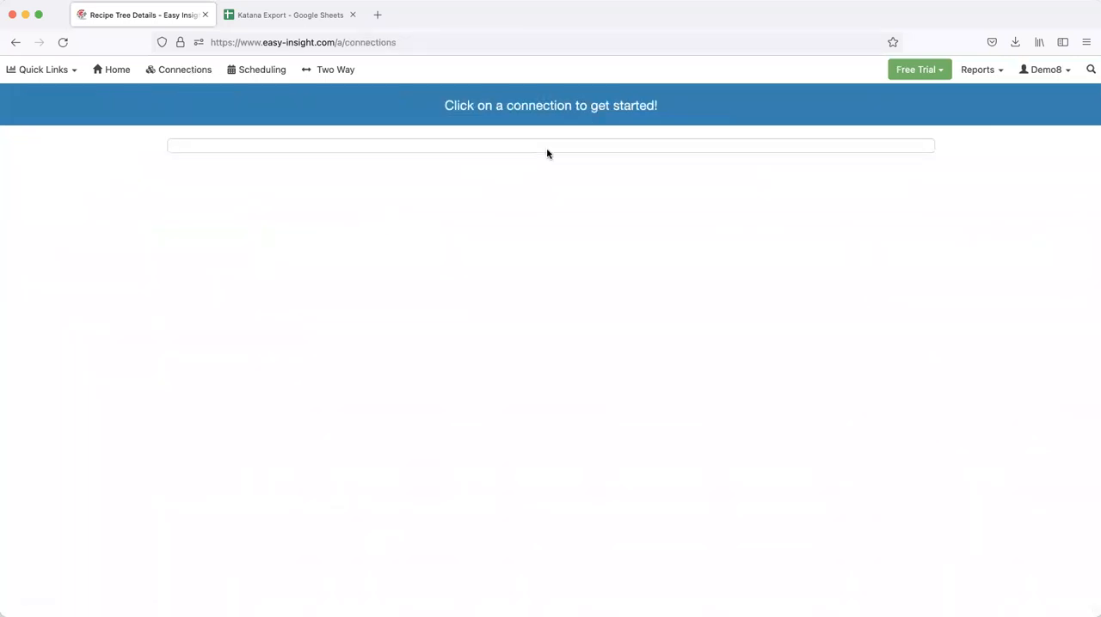
scroll(542, 155, "down", 2)
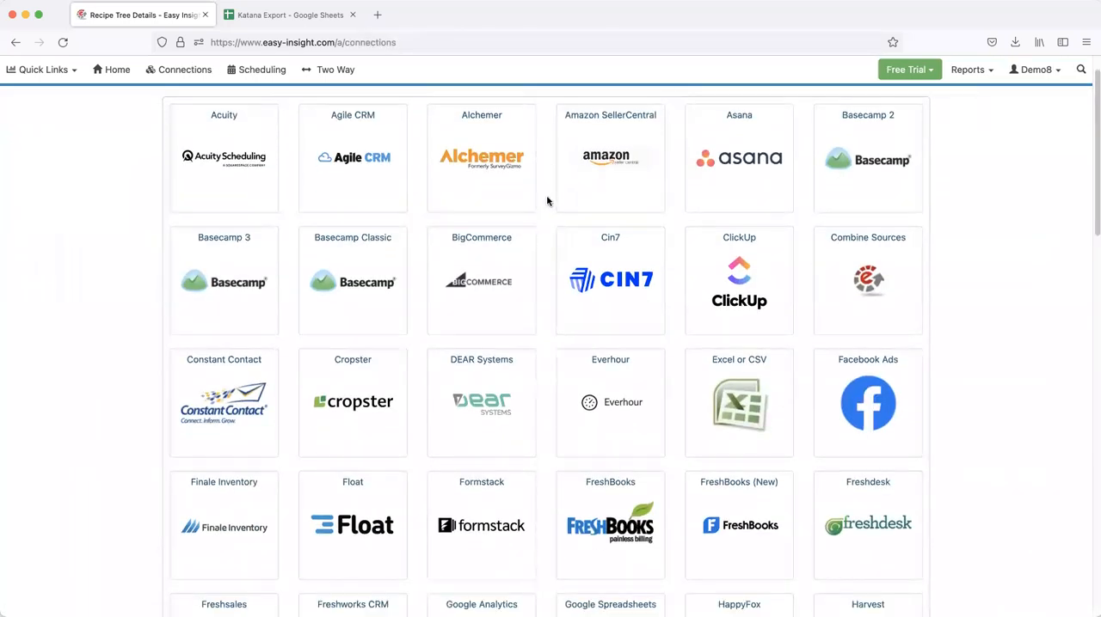
scroll(553, 232, "down", 5)
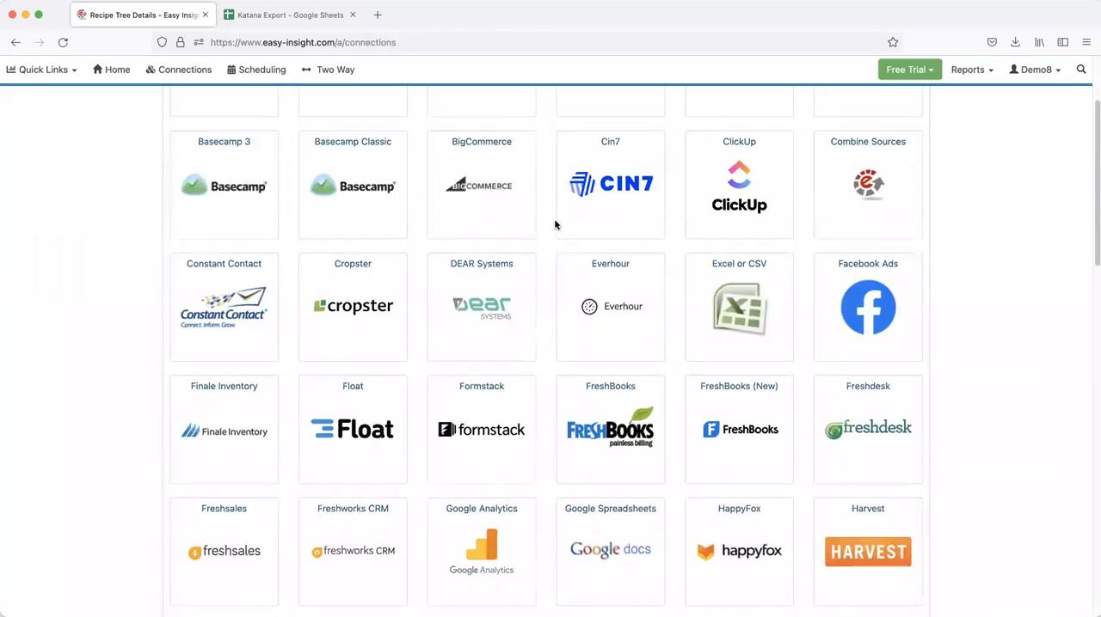
scroll(553, 232, "down", 8)
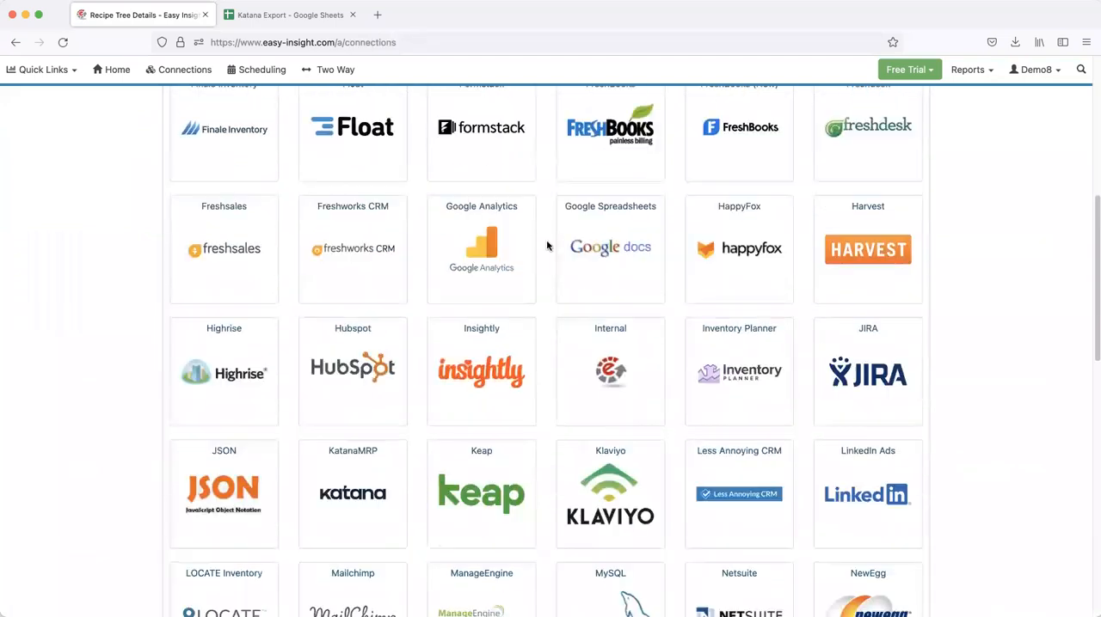
scroll(551, 248, "down", 12)
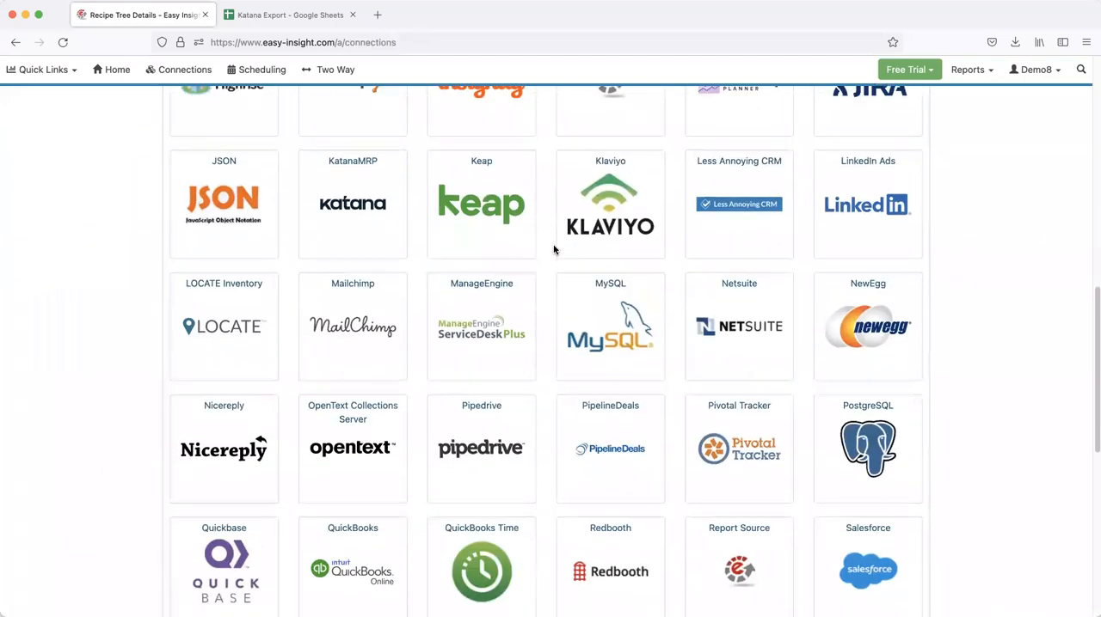
scroll(553, 250, "down", 4)
scroll(553, 250, "up", 20)
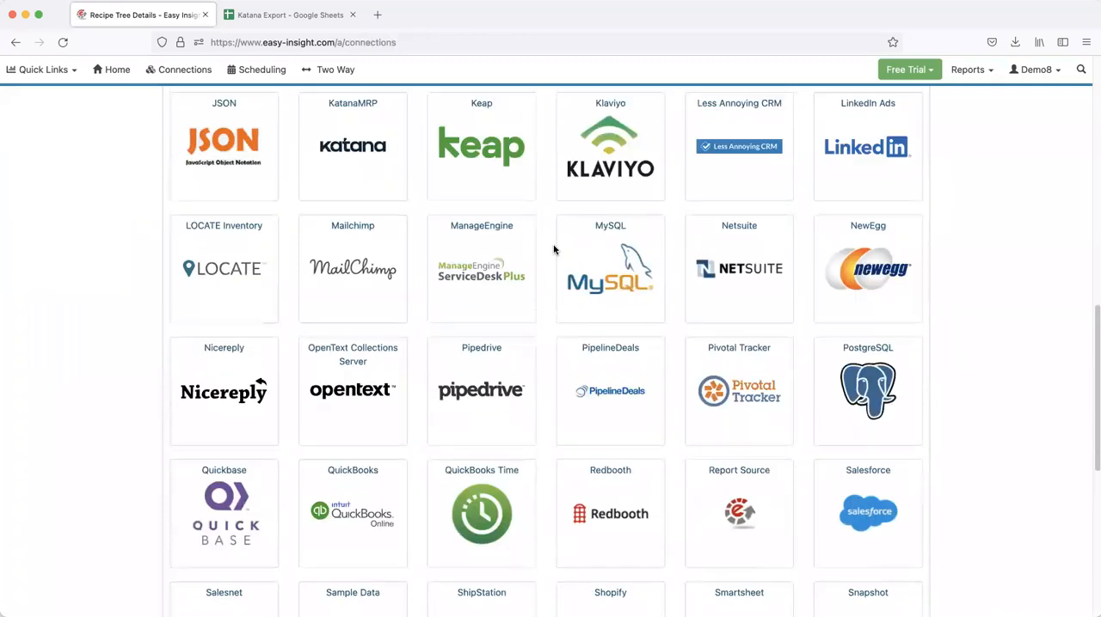
scroll(532, 225, "up", 5)
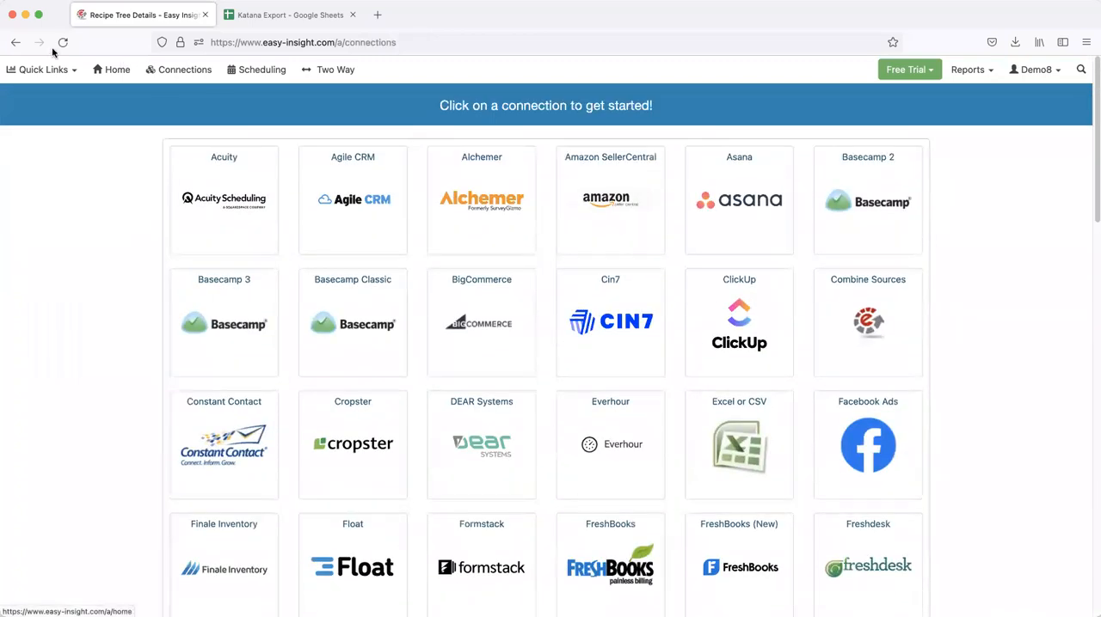